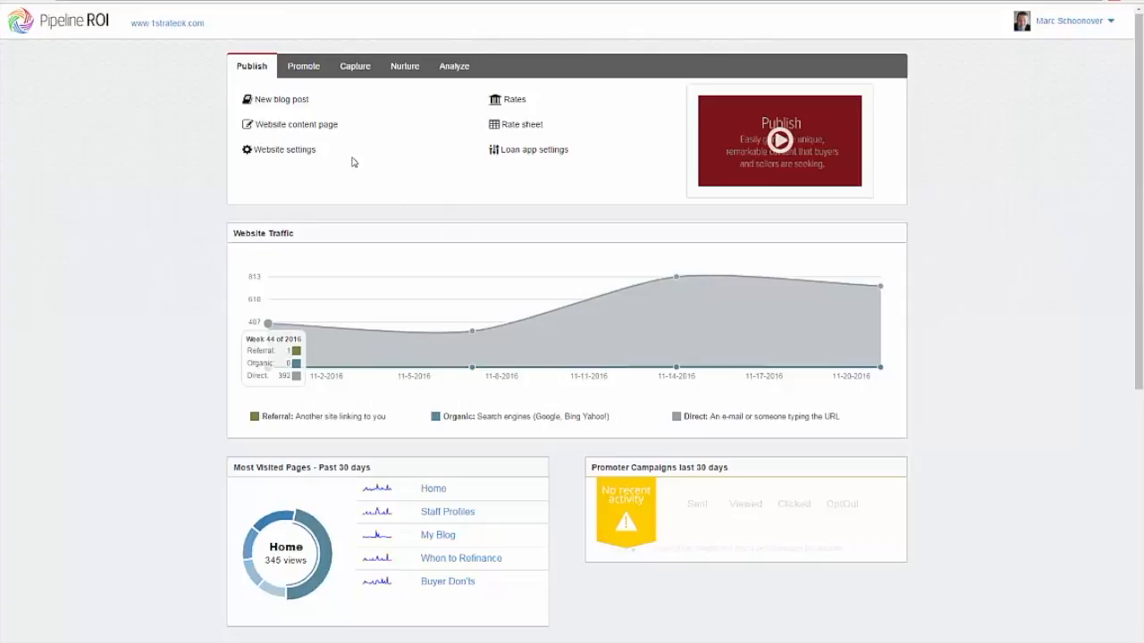
Open the Website content page editor and show the Custom pages list in My Content
mouse_move(274, 128)
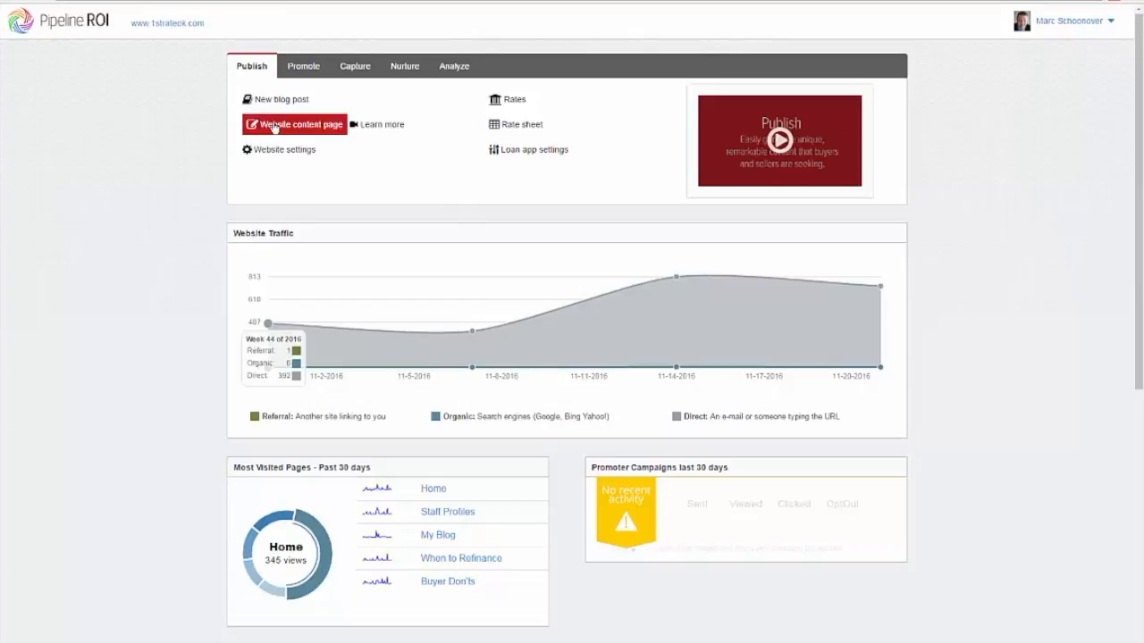
left_click(274, 128)
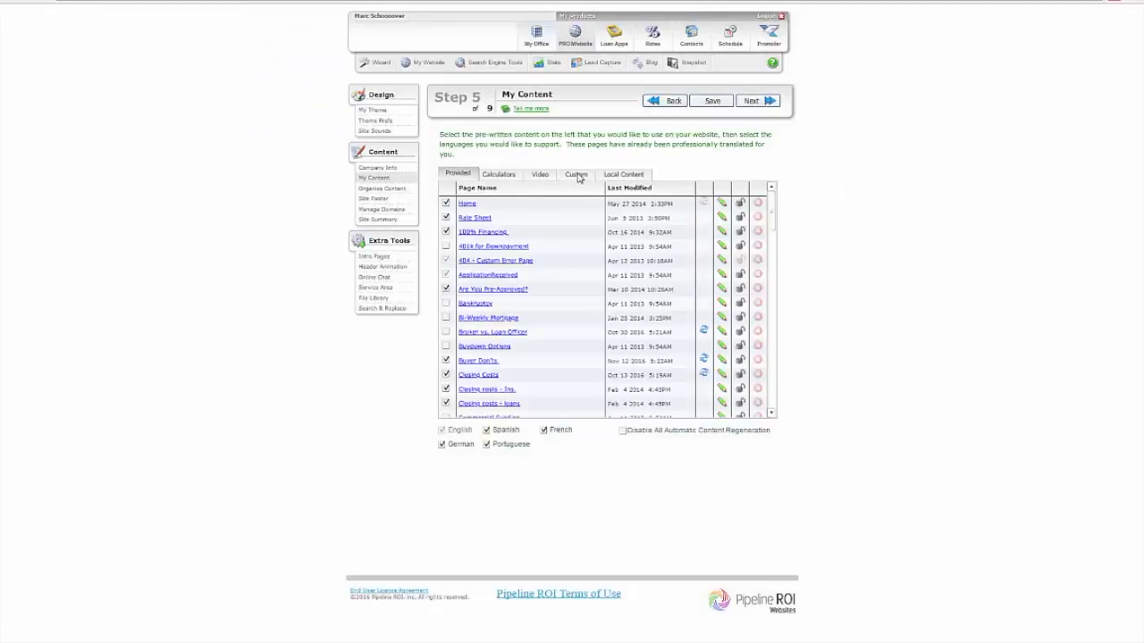
left_click(577, 175)
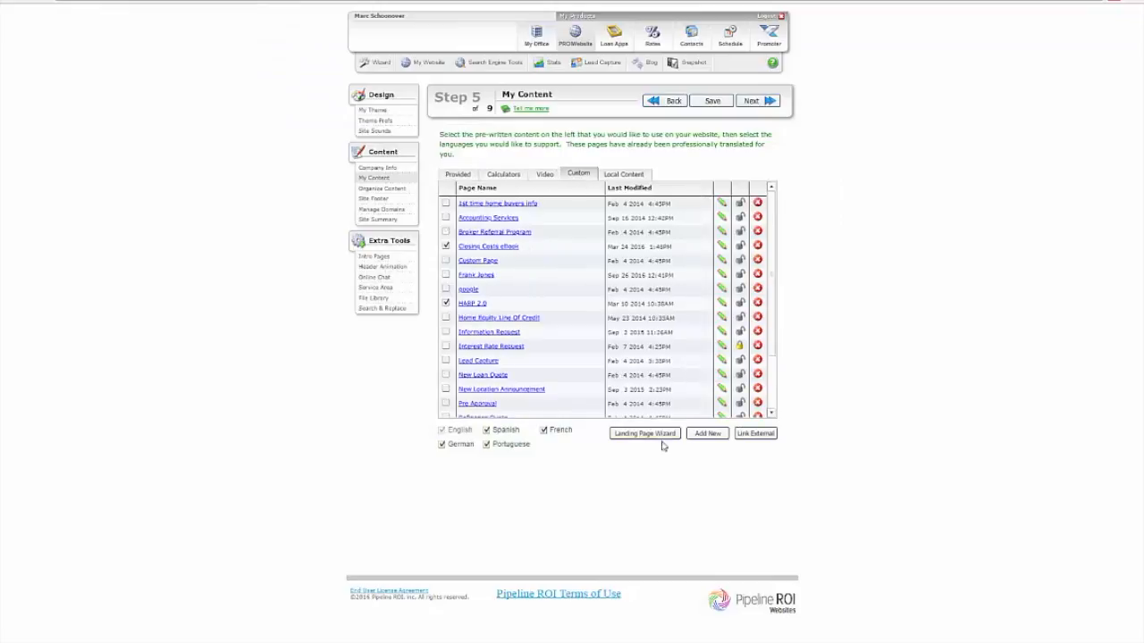
Add a new custom page with the agent's full name as Button Name and its lowercase form as Web Address
left_click(705, 434)
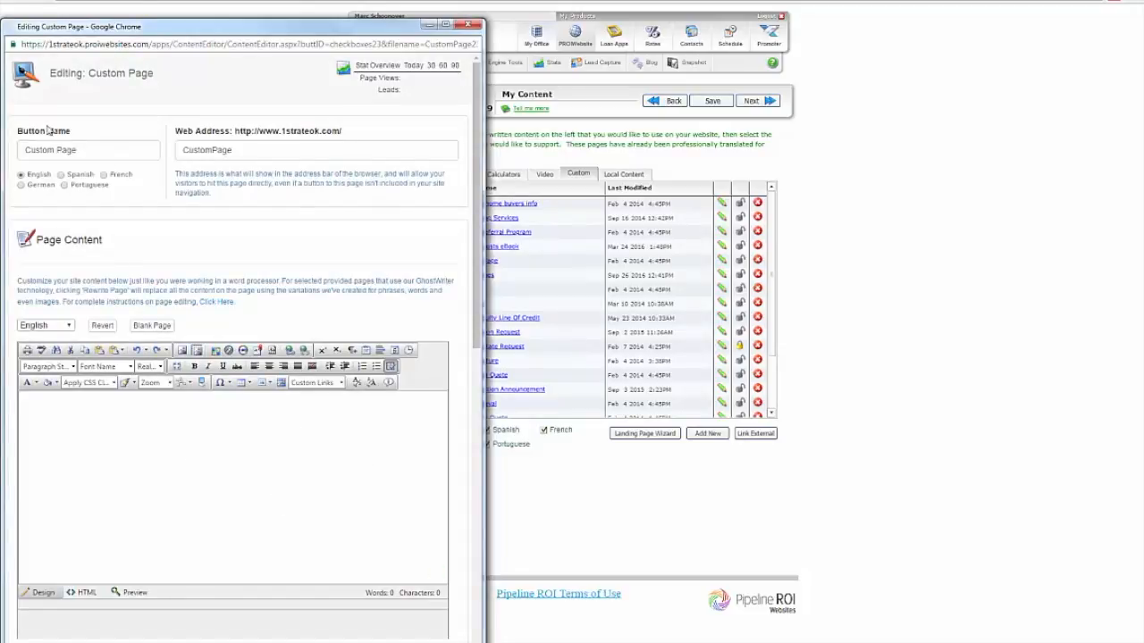
triple_click(83, 150)
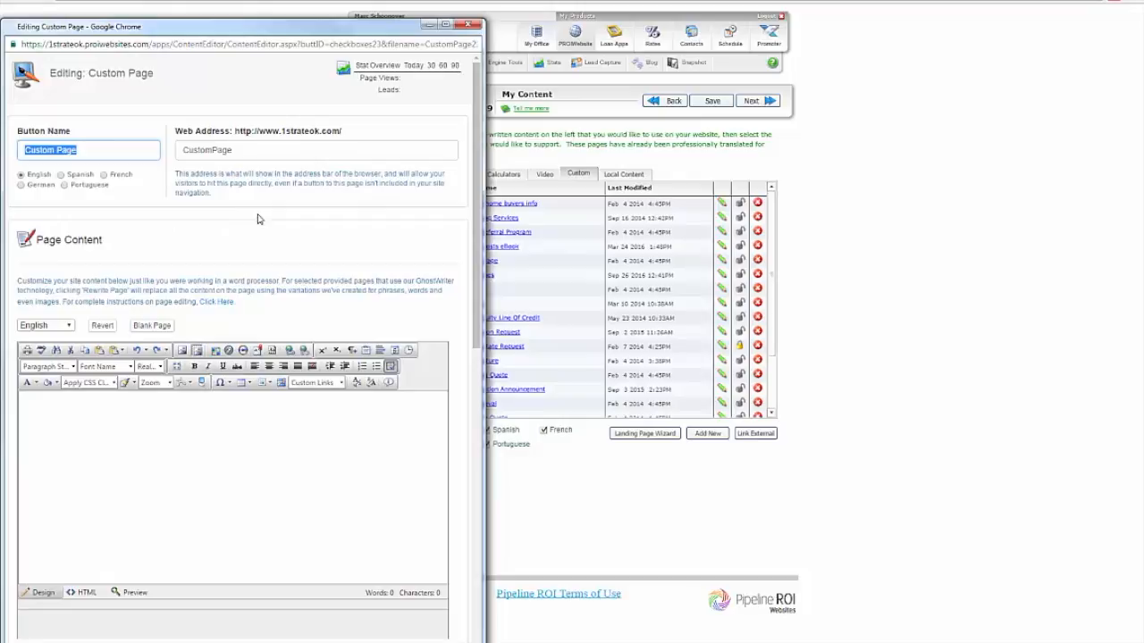
left_click(247, 149)
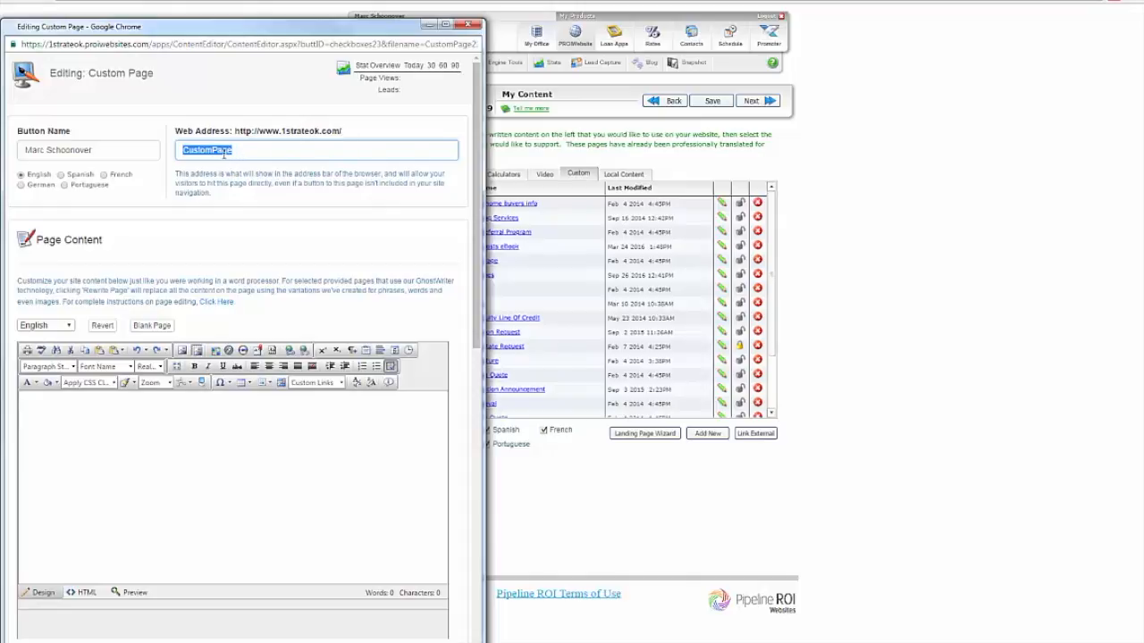
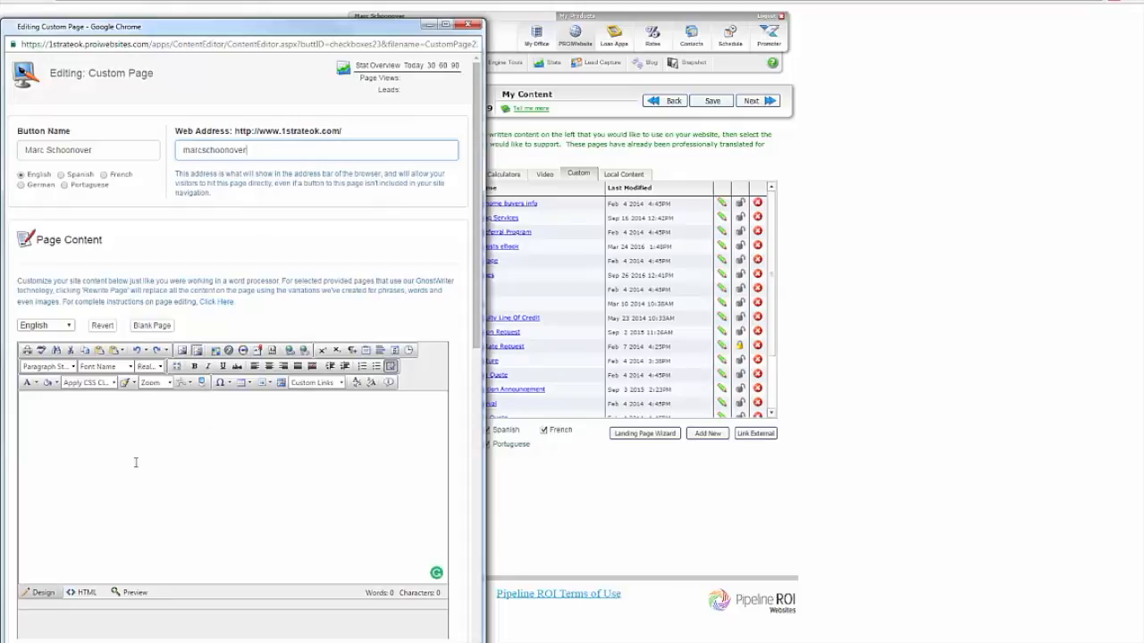
Write the agent's full name as a Heading 2 line, followed by a 'Your bio information' paragraph
scroll(478, 275, "down", 2)
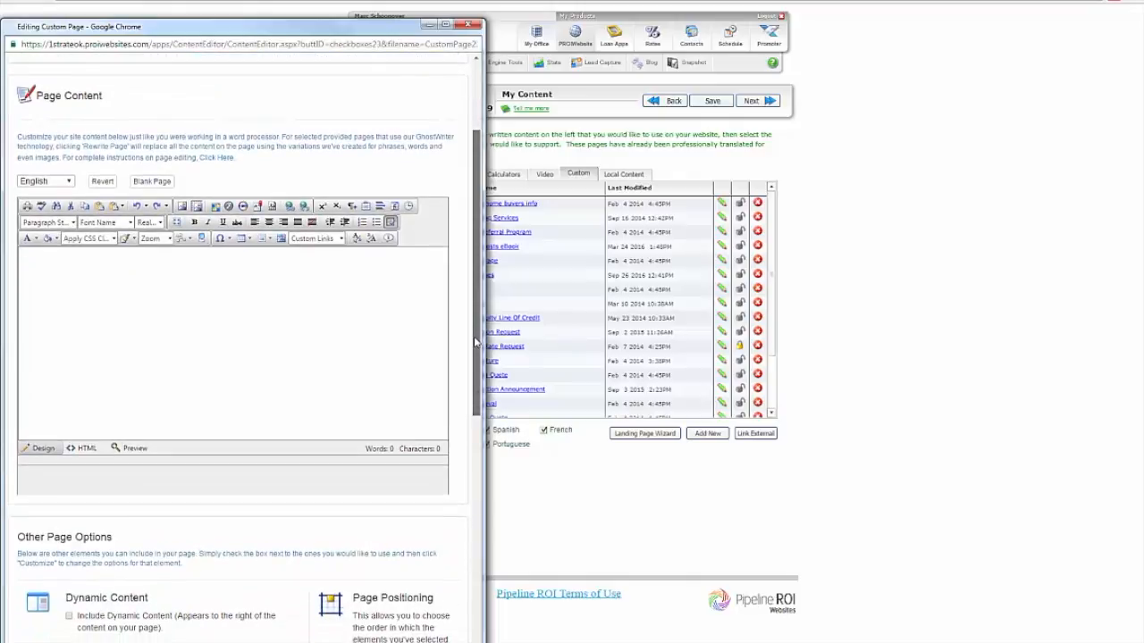
left_click(38, 260)
type("sldkfjasl;dkfjlsadkfj;lasdkfj;la")
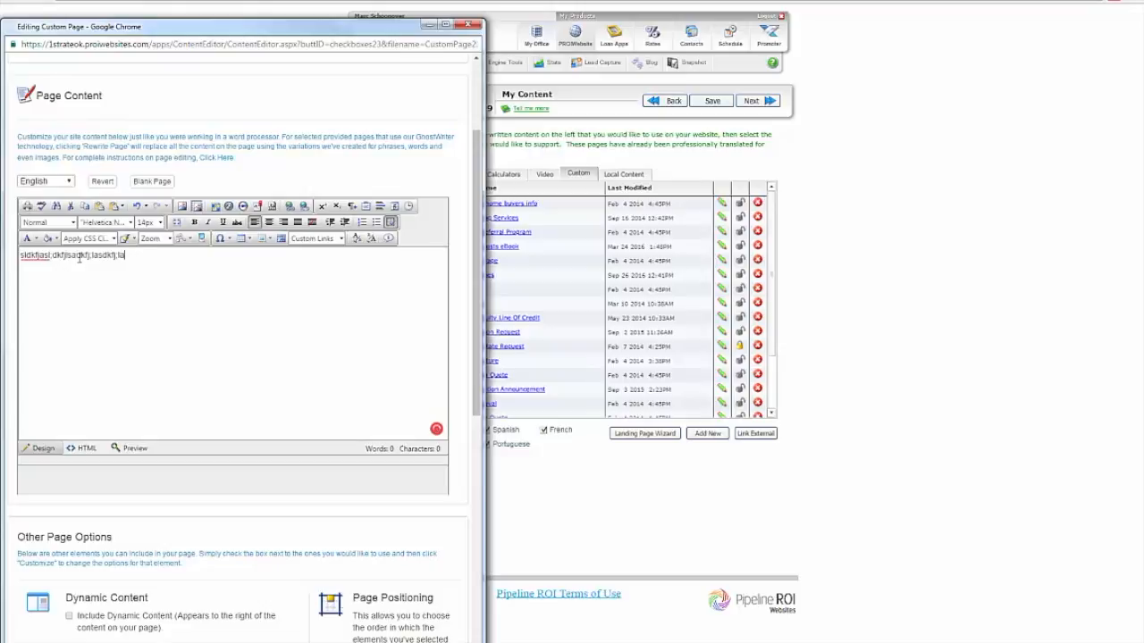
triple_click(79, 258)
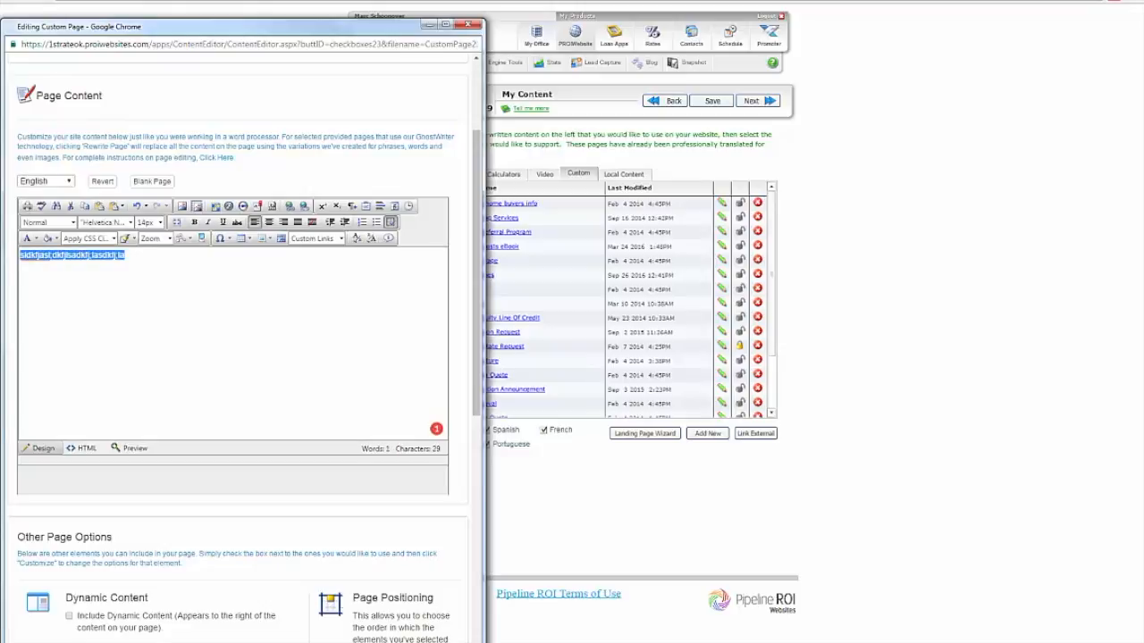
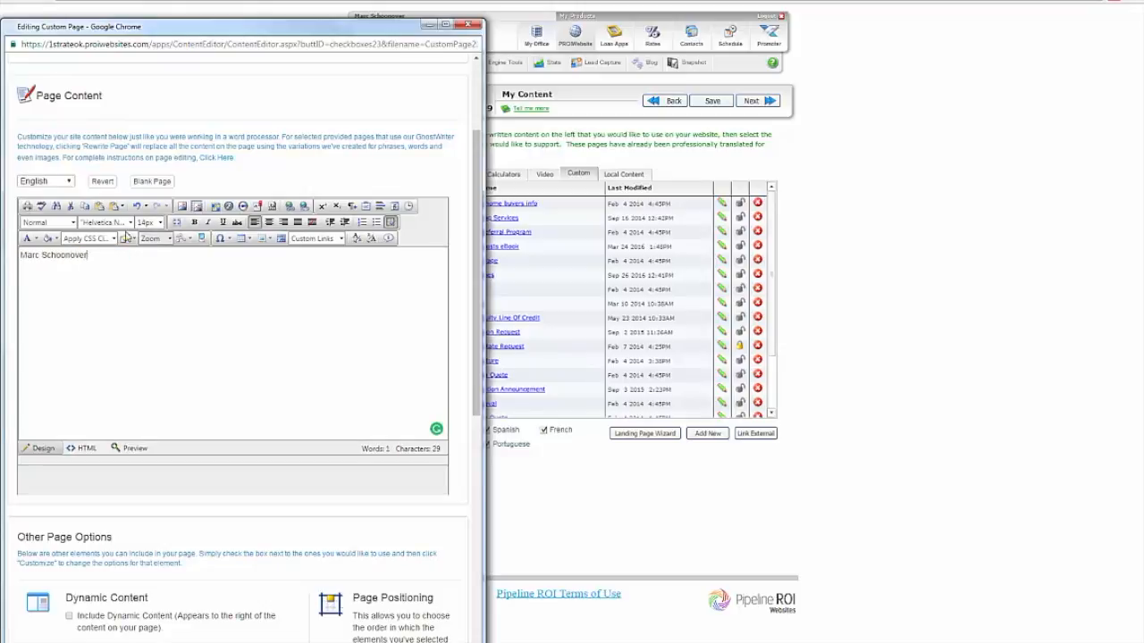
left_click(49, 222)
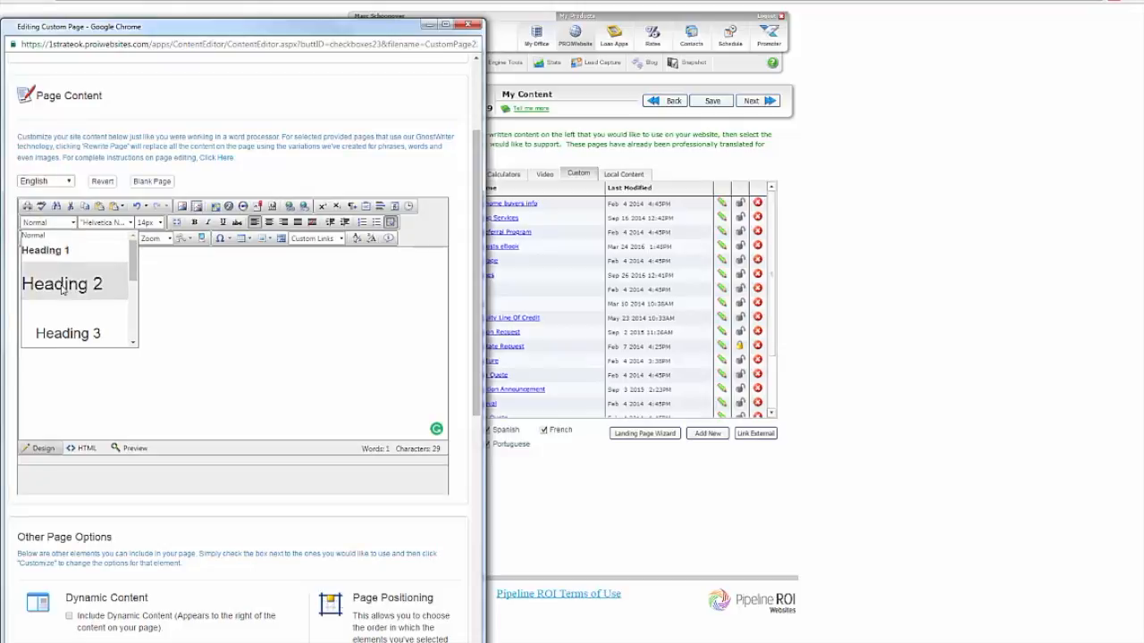
left_click(65, 288)
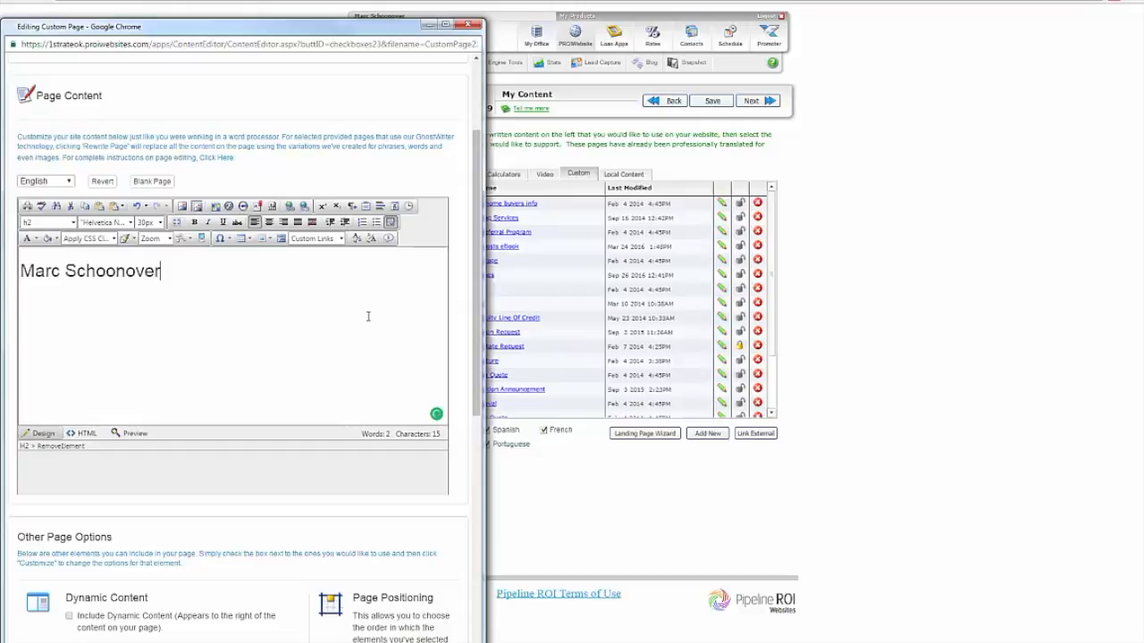
key("Return")
type("our bio information")
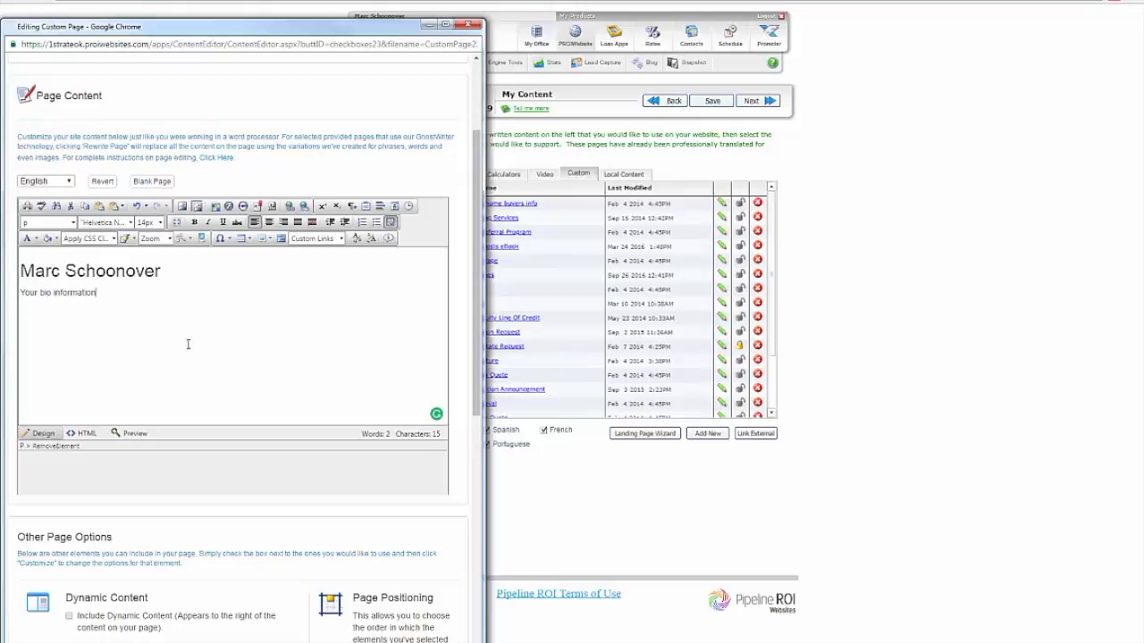
Insert the 14717.jpg photo from the Image Manager at the end of the heading
left_click(179, 272)
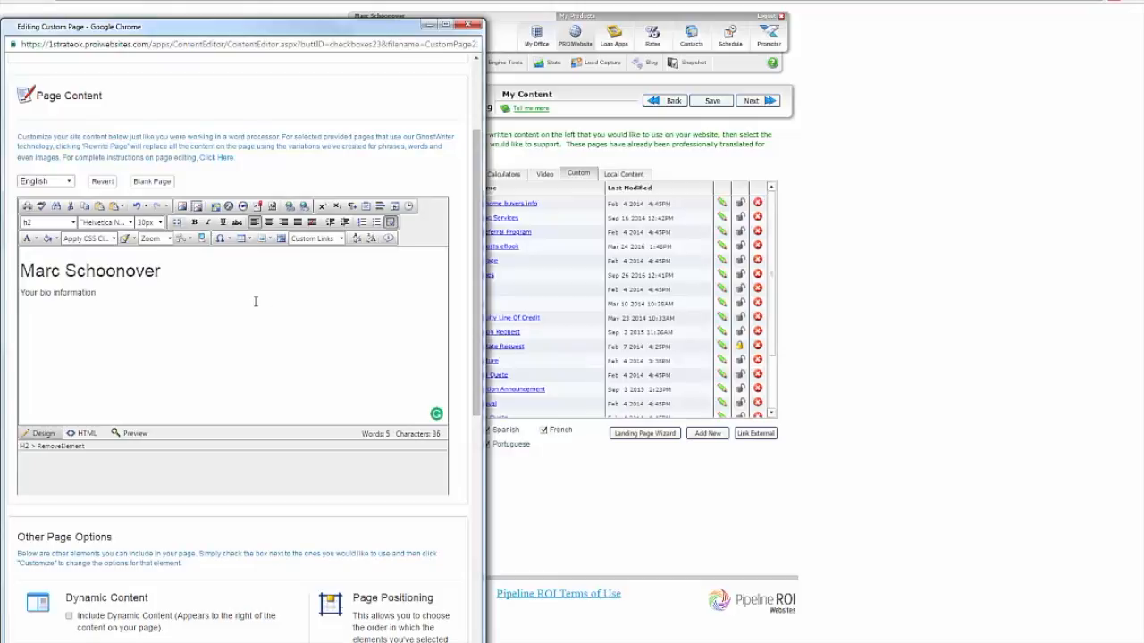
left_click(182, 208)
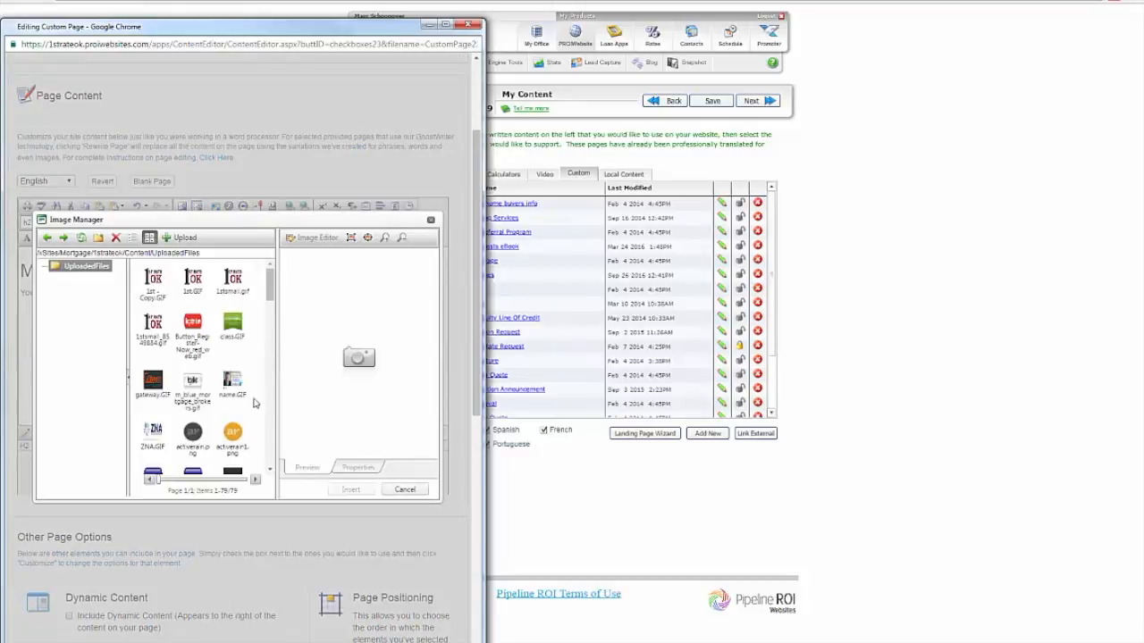
left_click_drag(271, 299, 271, 380)
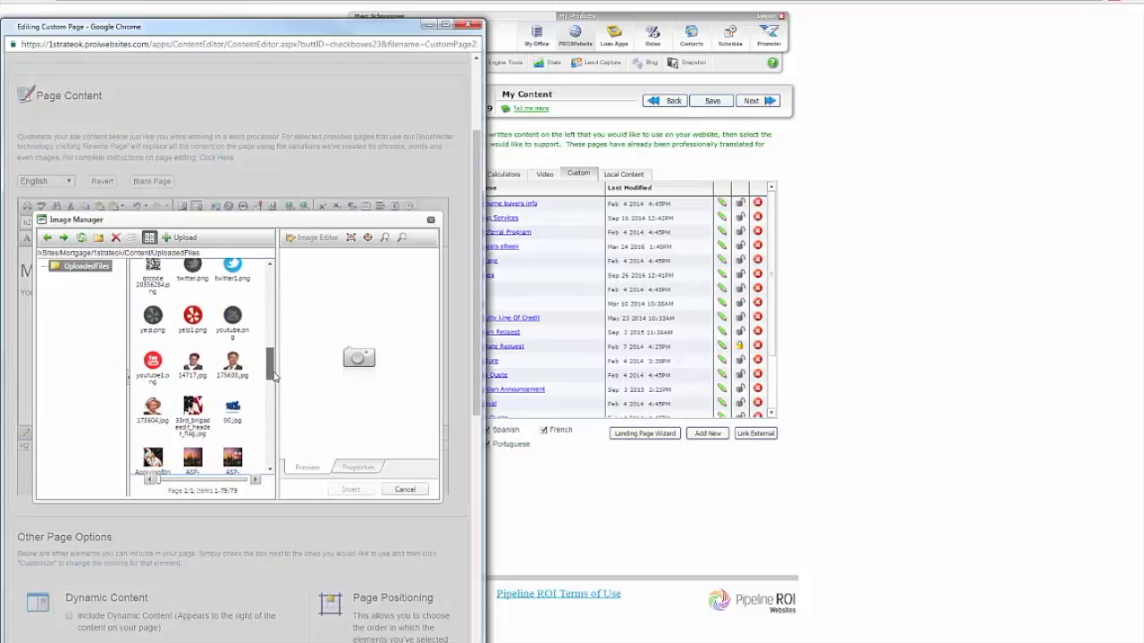
left_click(191, 365)
left_click(351, 489)
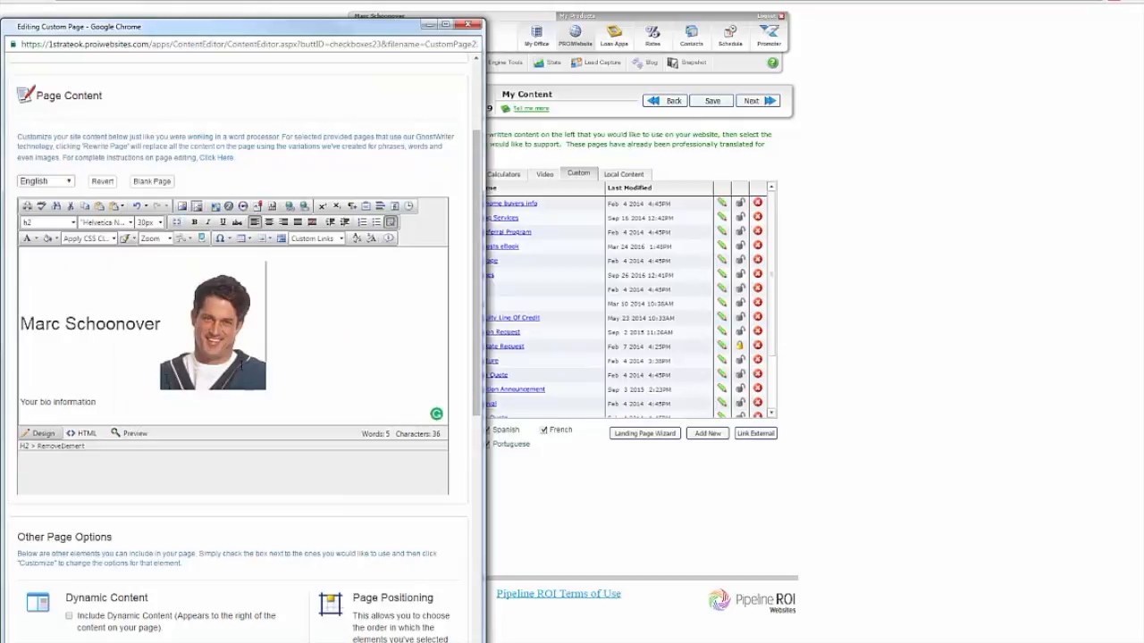
Set the photo's Image Alignment to right in its Properties
right_click(225, 334)
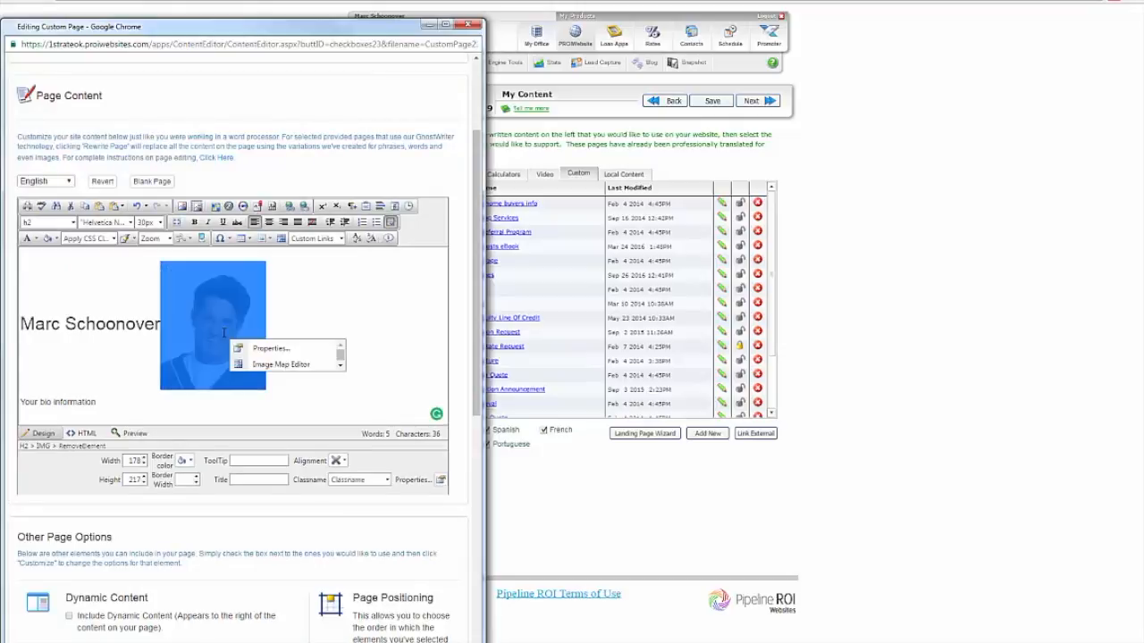
left_click(268, 349)
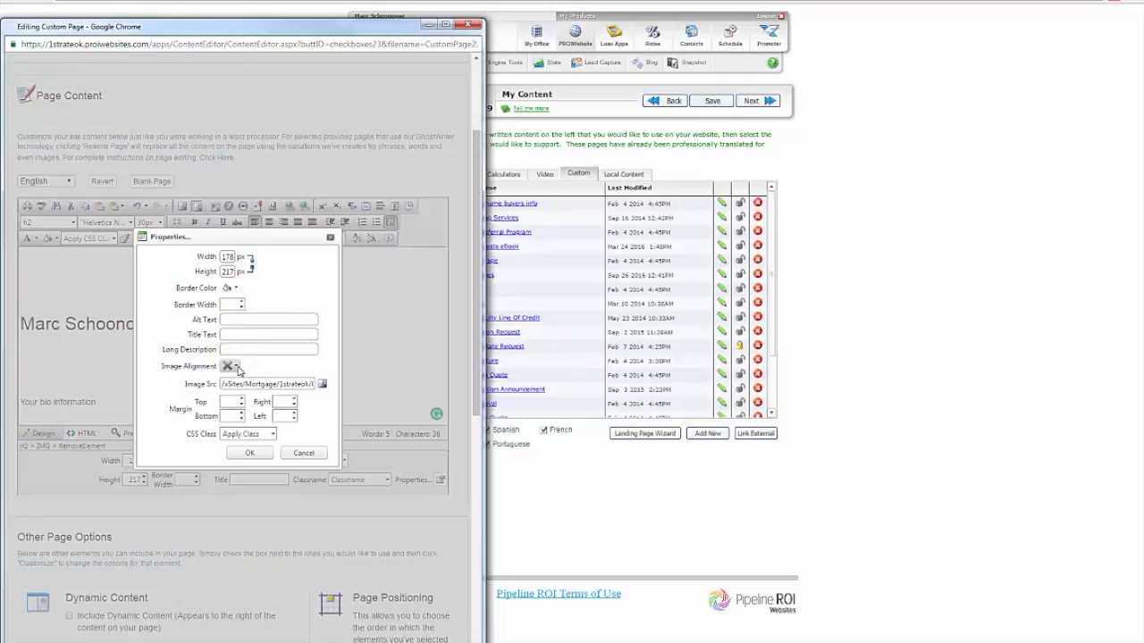
left_click(235, 368)
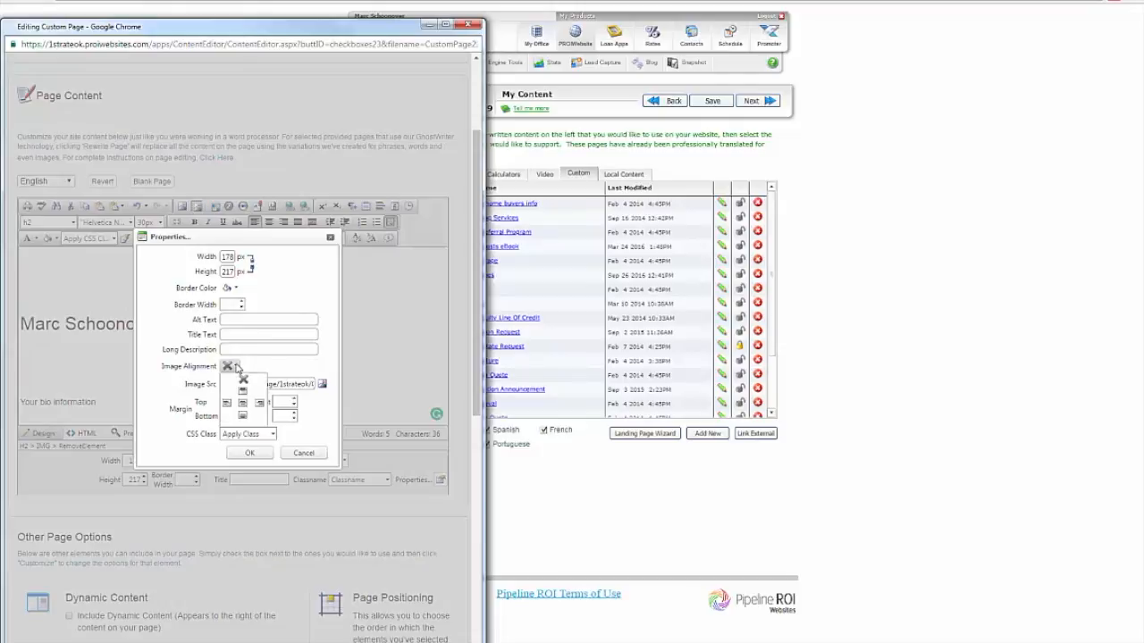
left_click(259, 404)
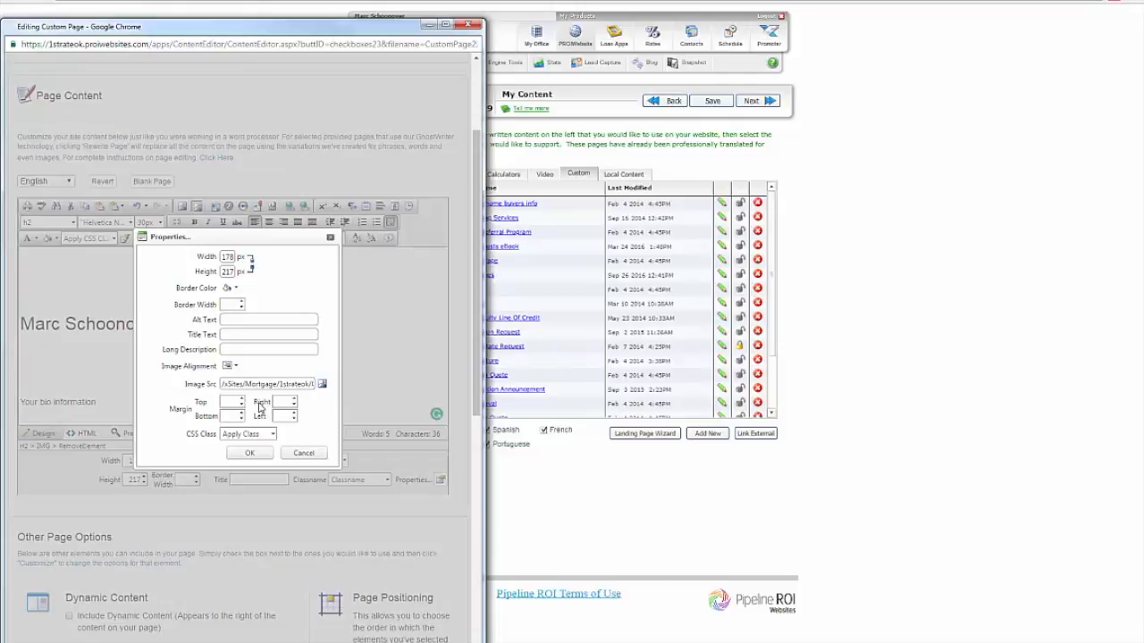
left_click(248, 454)
left_click(254, 321)
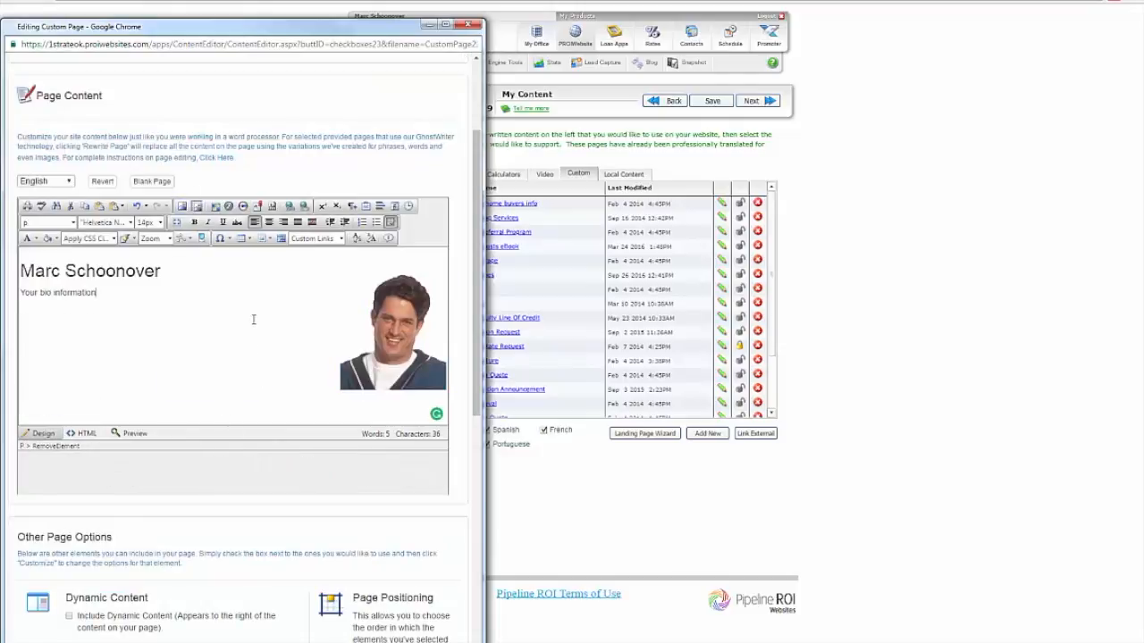
left_click(402, 312)
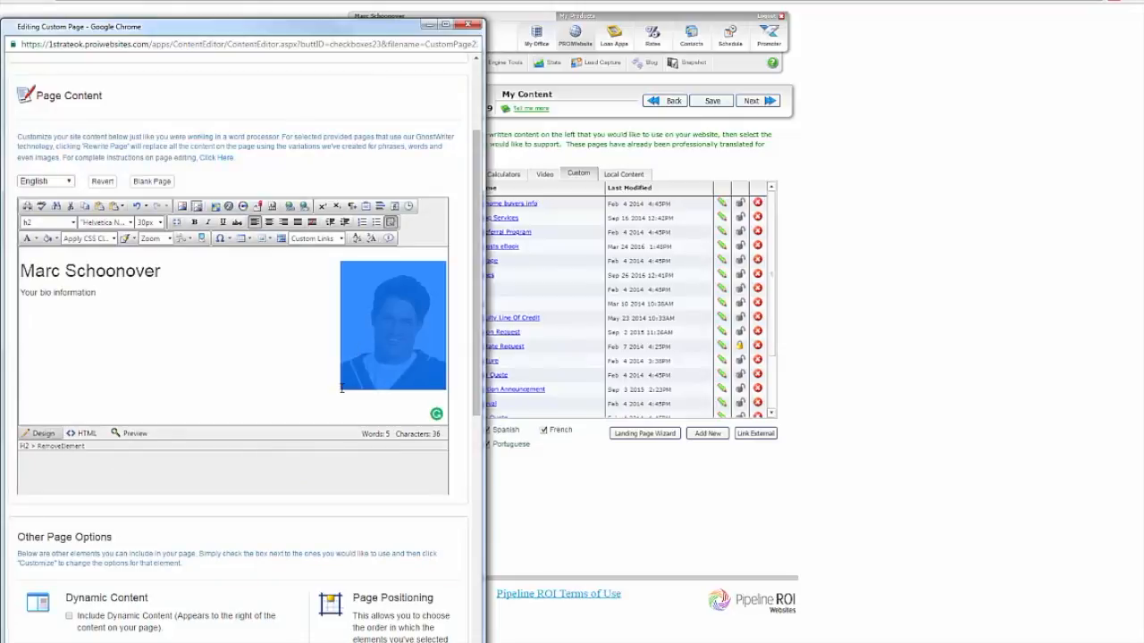
Below the bio, add an 'Office -' line with the phone number and extension, then an 'Email -' line with the agent's address
left_click(245, 303)
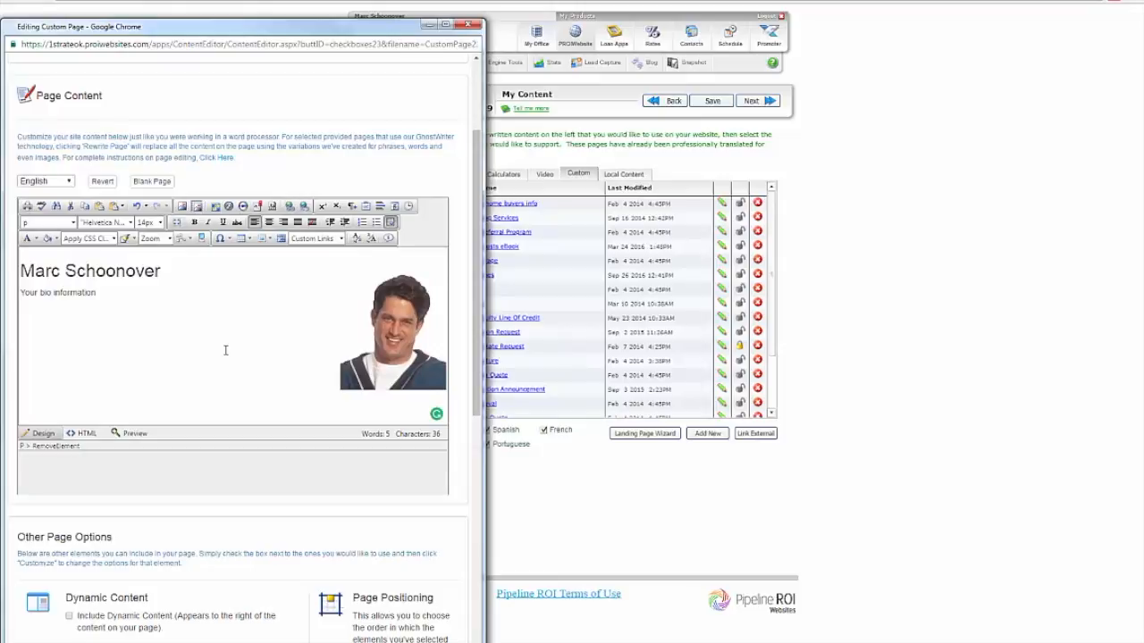
key("Return")
type("P")
key("shift+Left")
type("Office - 800")
key("shift+Left")
key("shift+Left")
key("shift+Left")
key("Return")
type("Email")
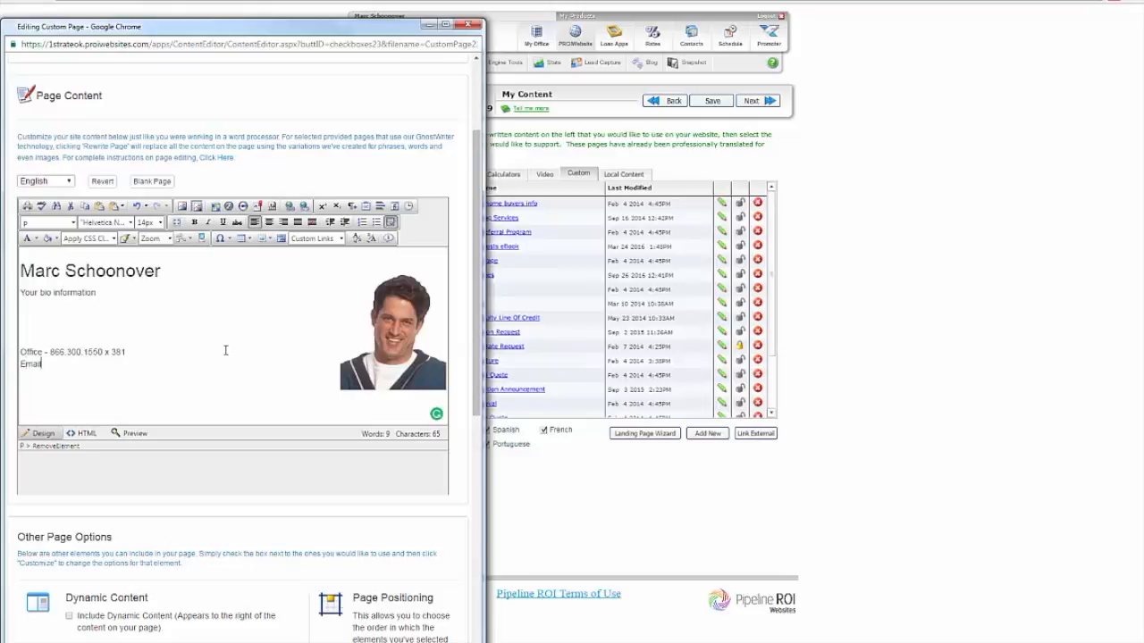
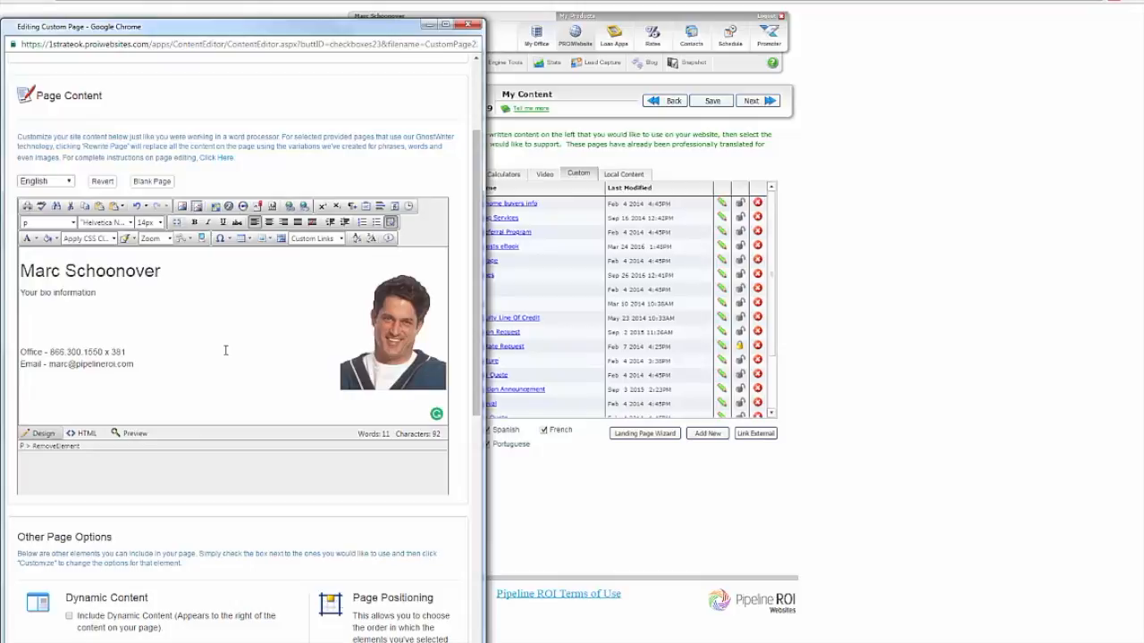
Check Include Client Data Capture for the custom page
left_click_drag(479, 231, 478, 253)
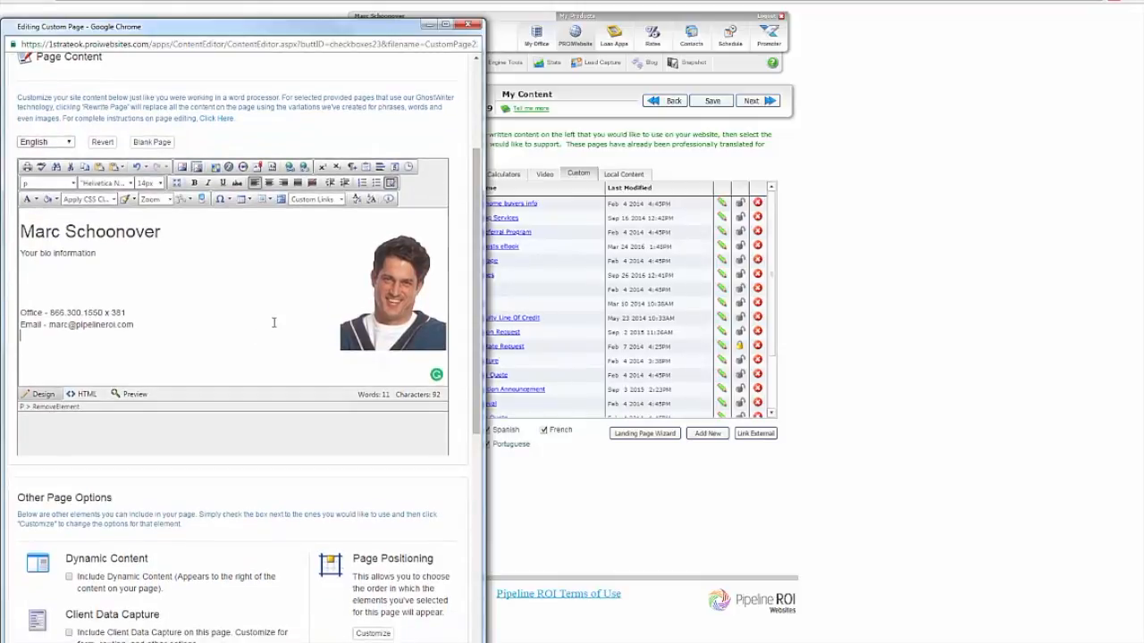
left_click_drag(478, 254, 479, 325)
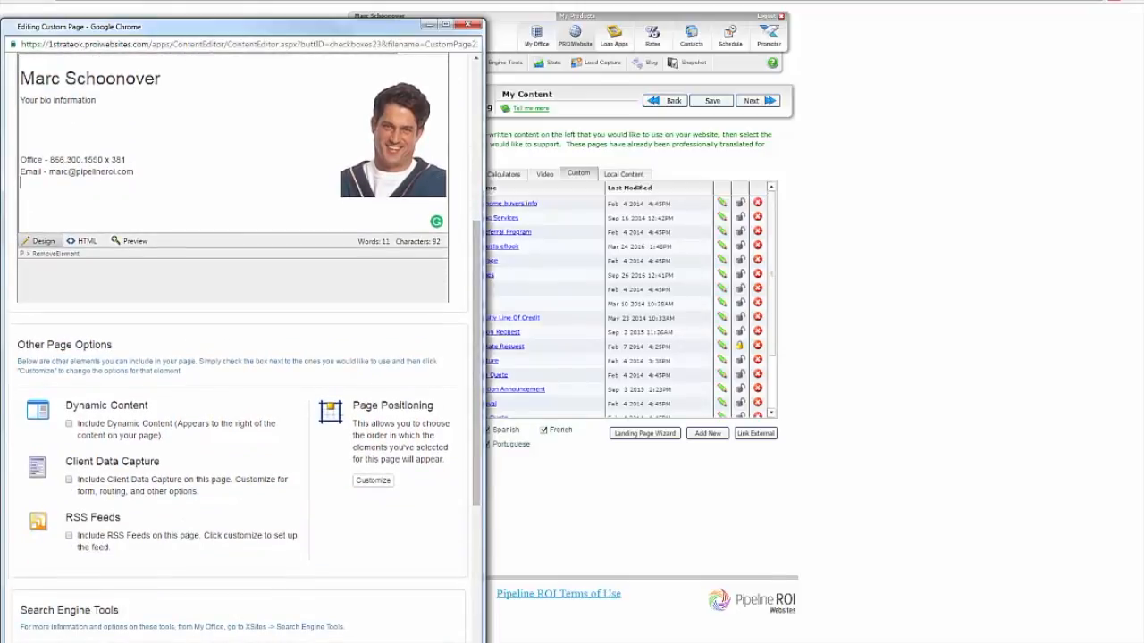
left_click(69, 480)
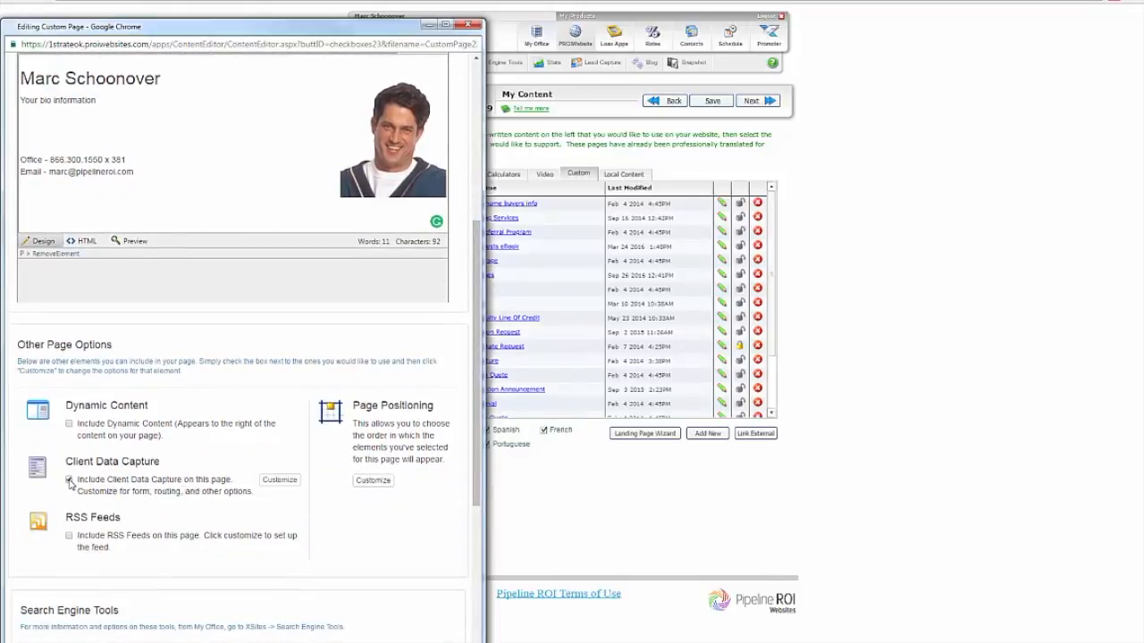
Pick the Ask lead capture form, keep the existing marketing group, and save the capture settings
left_click(280, 480)
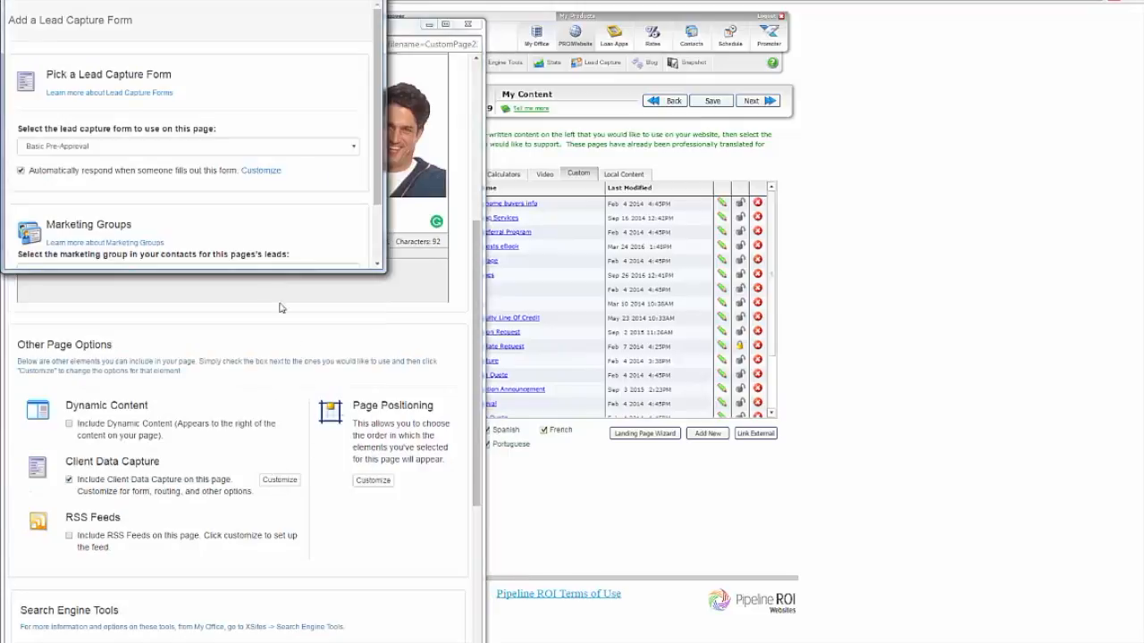
left_click(356, 149)
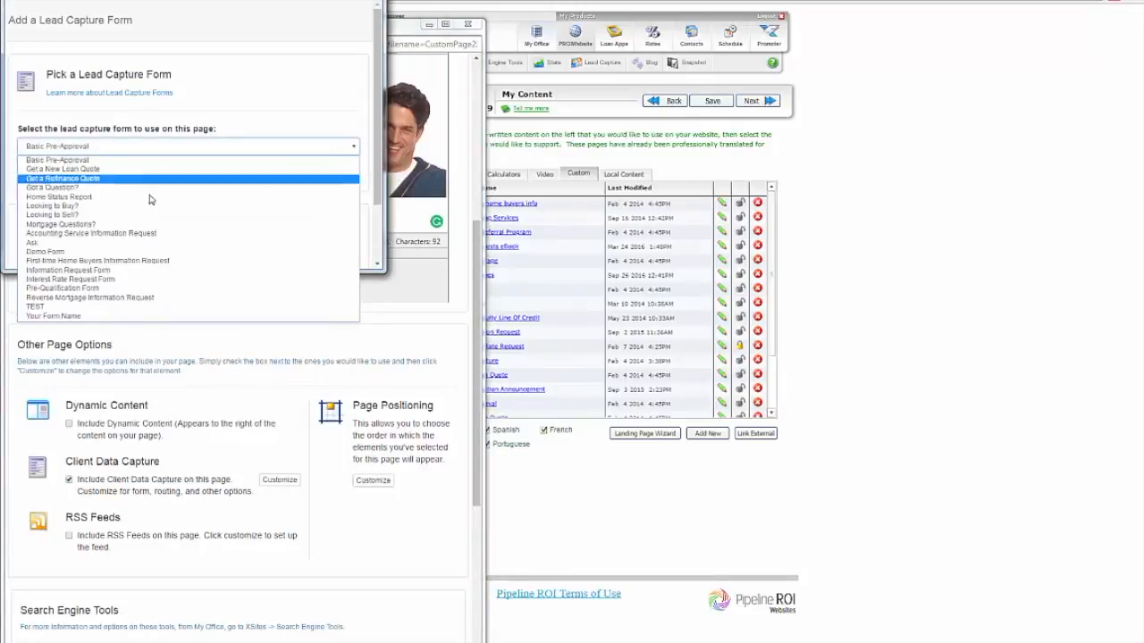
left_click(30, 244)
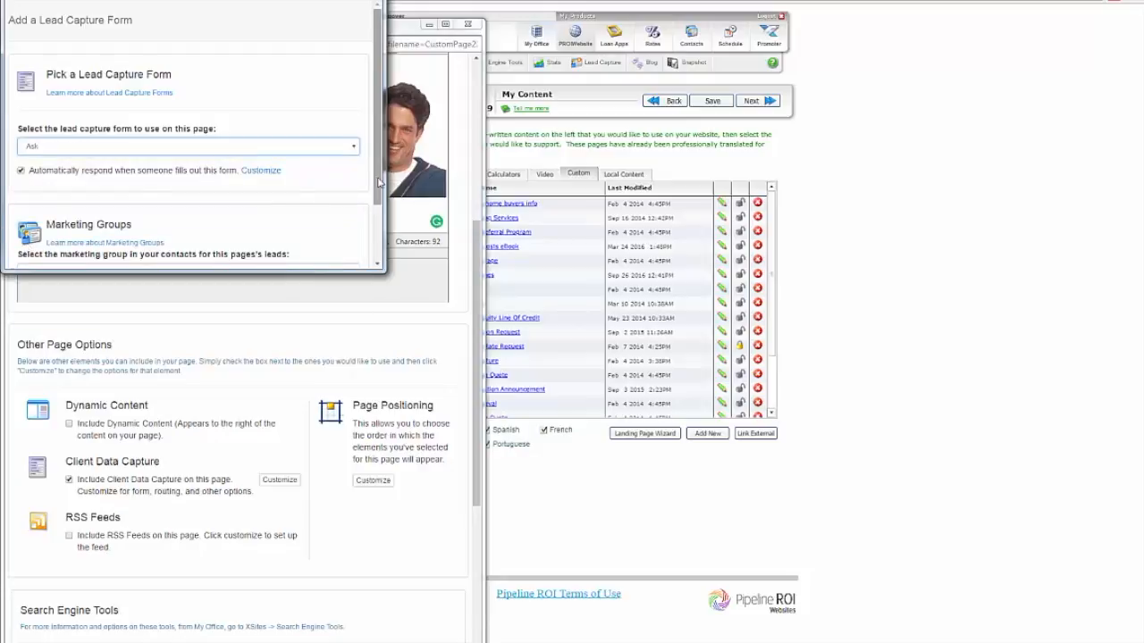
scroll(372, 254, "down", 1)
scroll(371, 255, "down", 2)
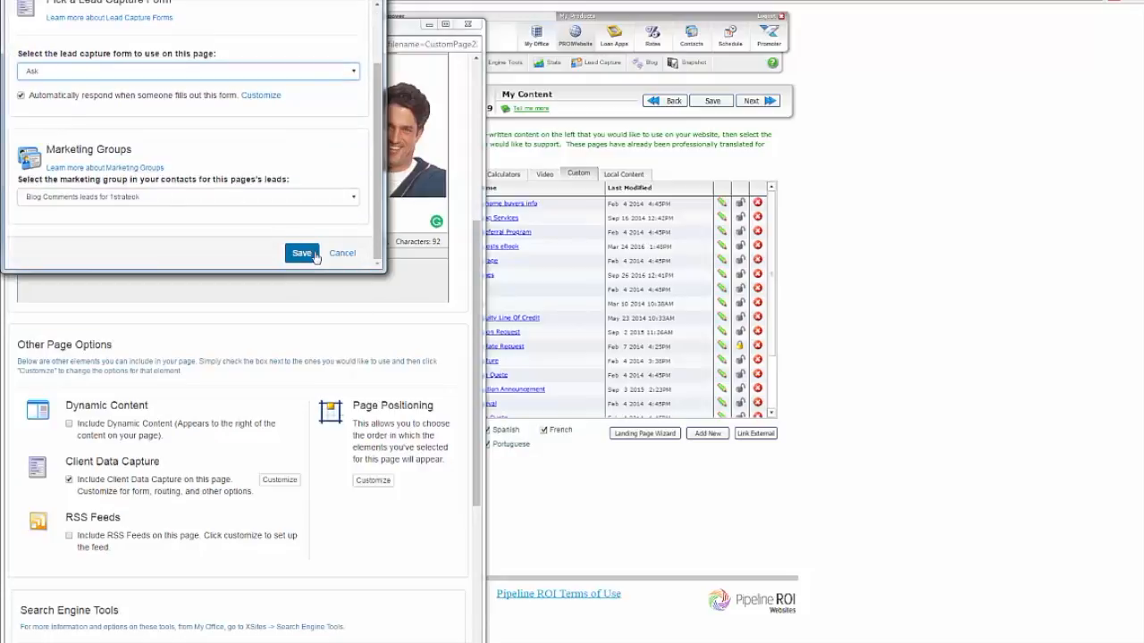
left_click(354, 201)
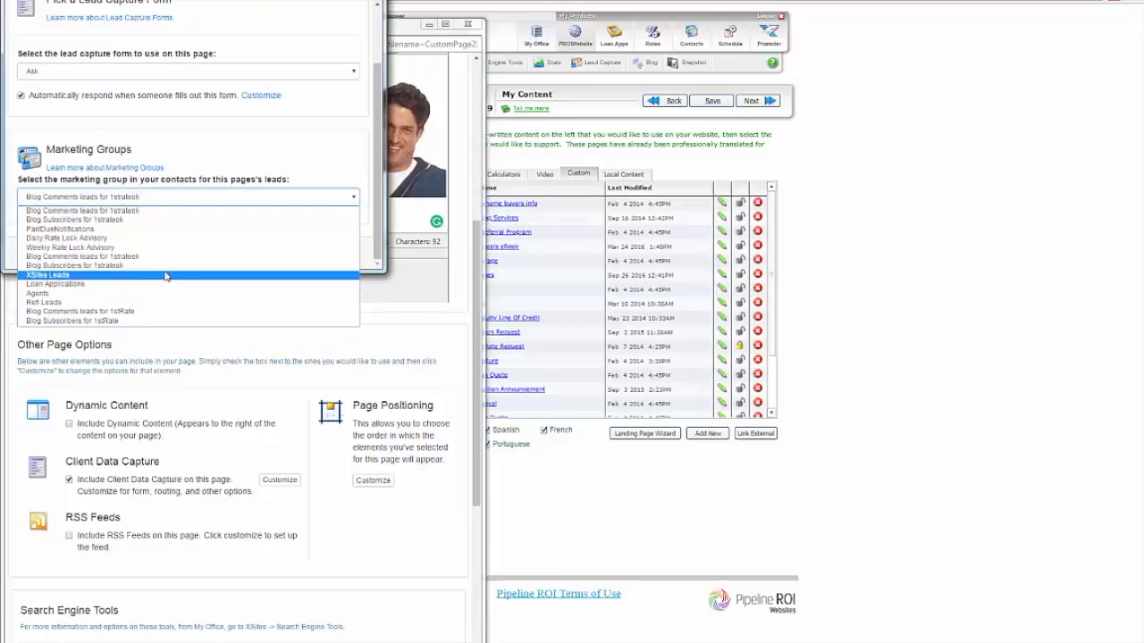
left_click(373, 134)
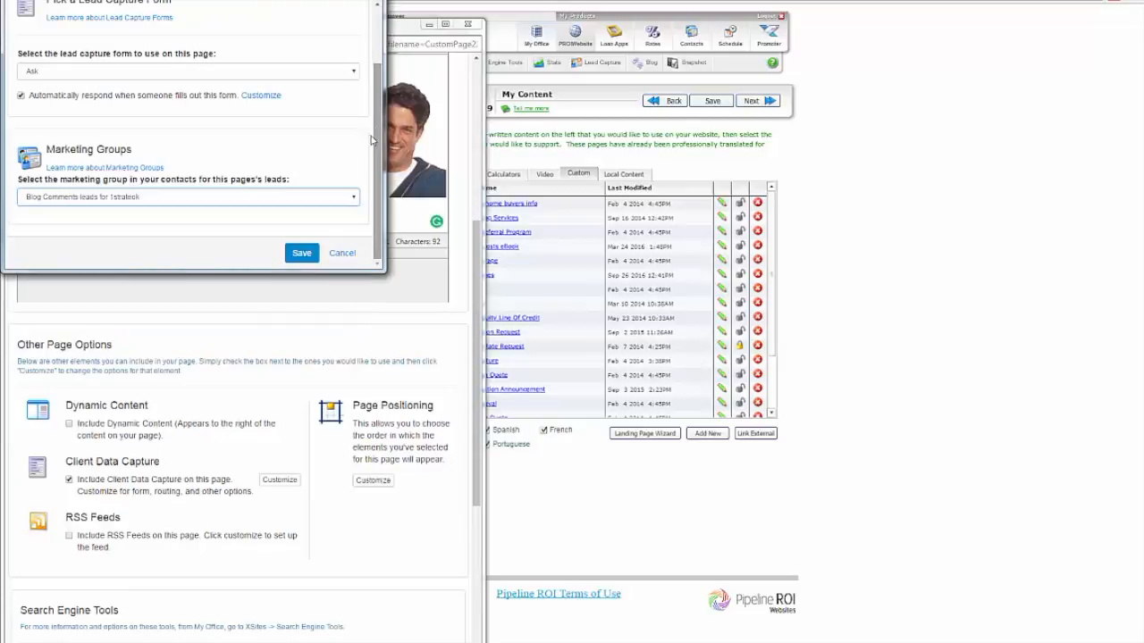
left_click(301, 254)
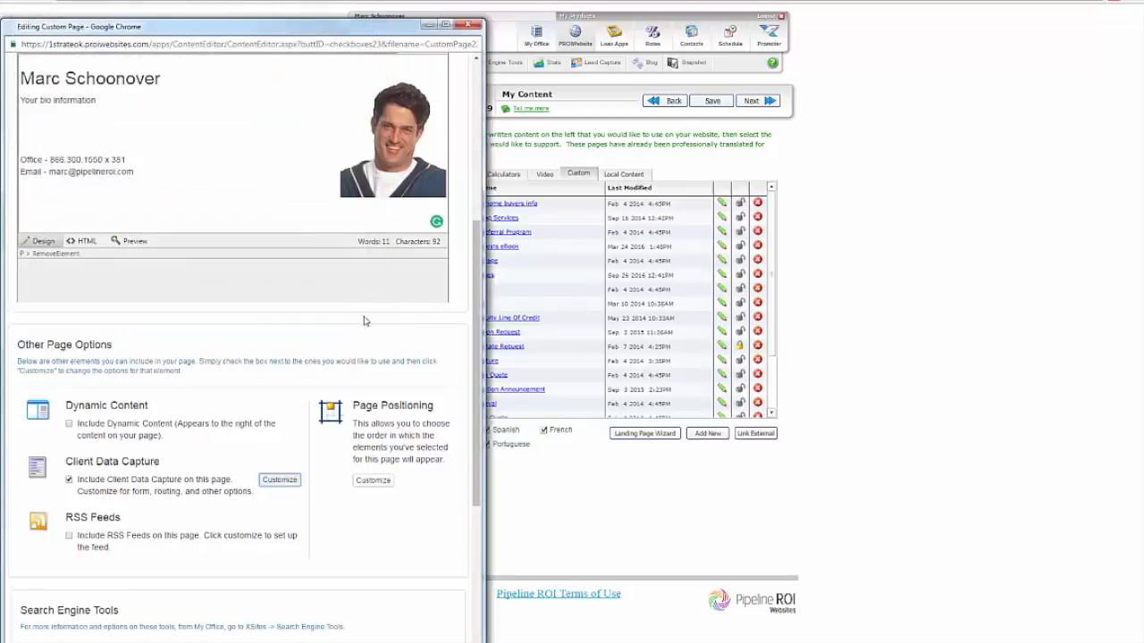
Move the page editor aside and open Form Manager under Lead Capture's Lead Tools
left_click_drag(478, 243, 478, 307)
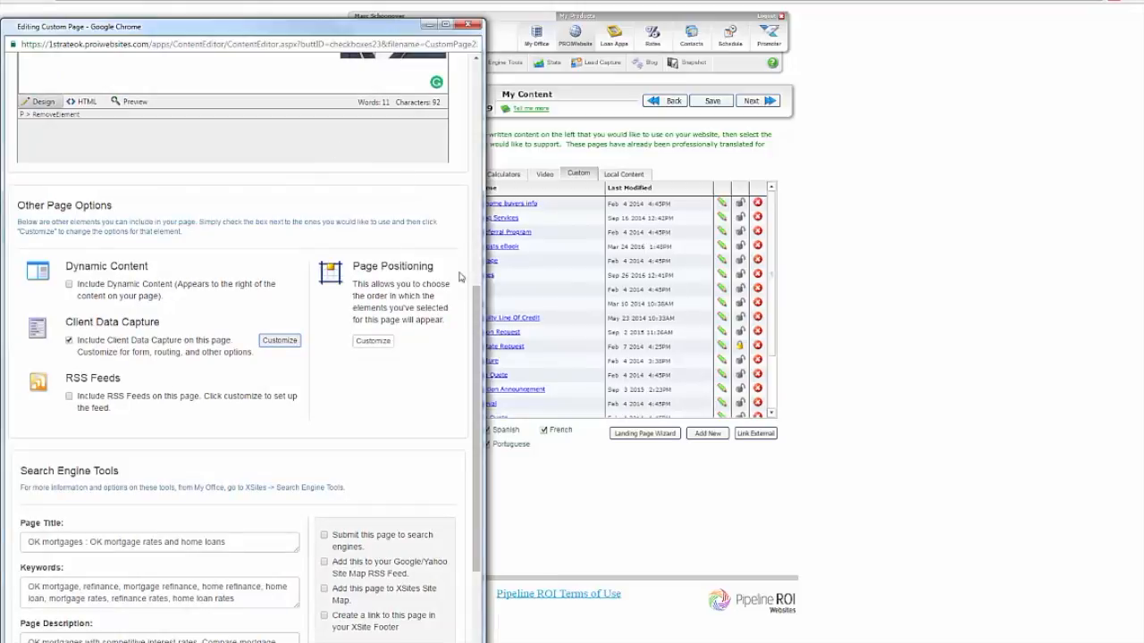
scroll(456, 261, "up", 3)
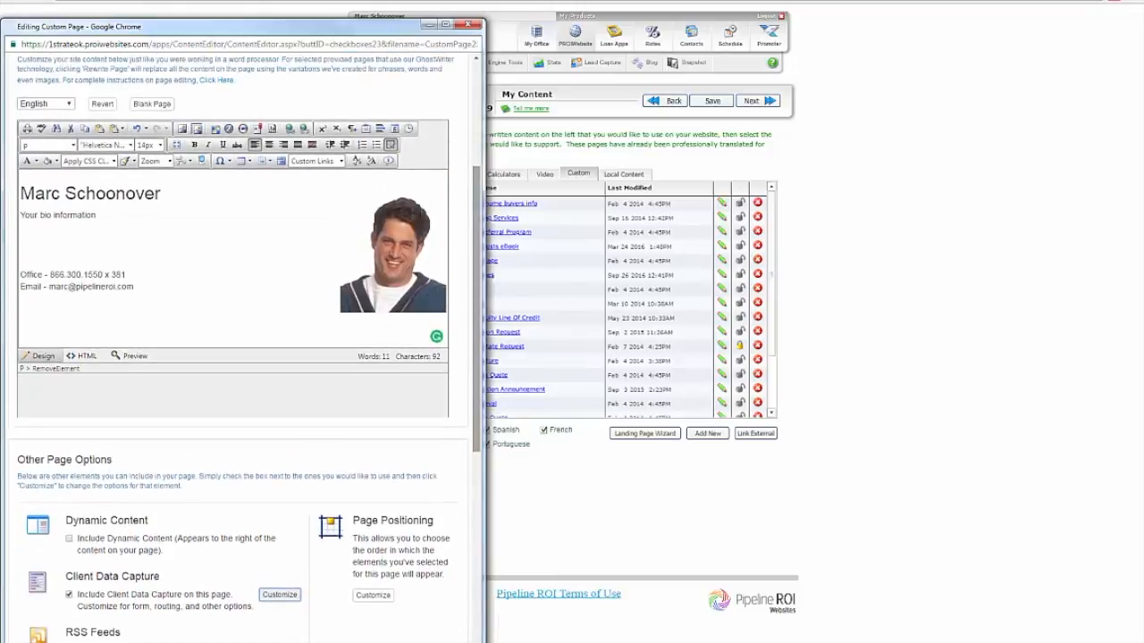
left_click_drag(314, 34, 150, 110)
left_click(877, 151)
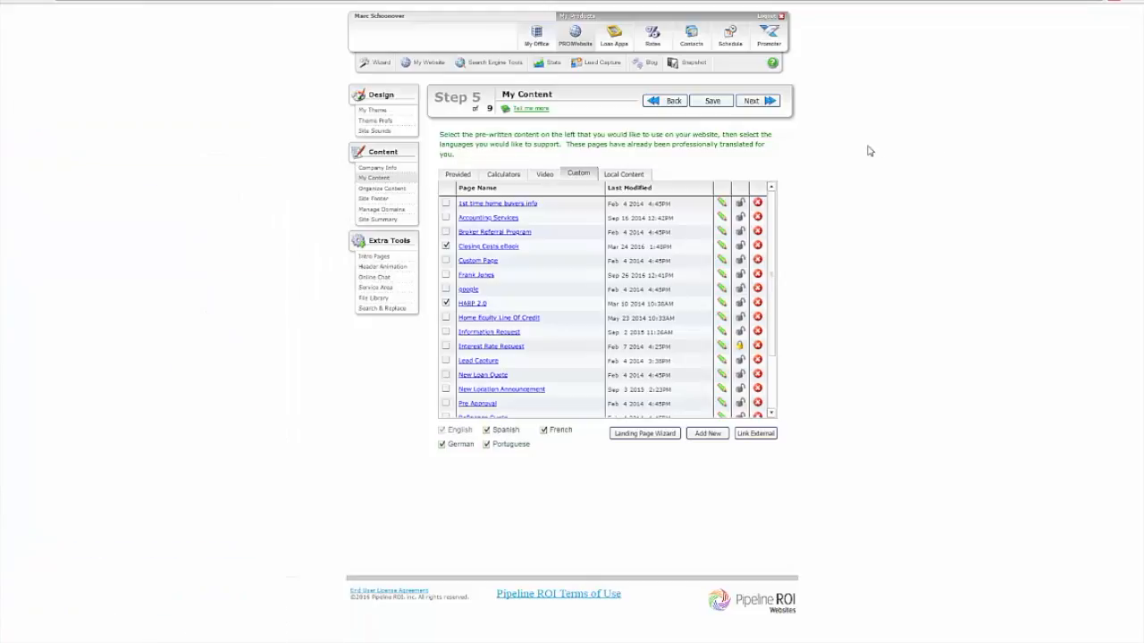
left_click(594, 69)
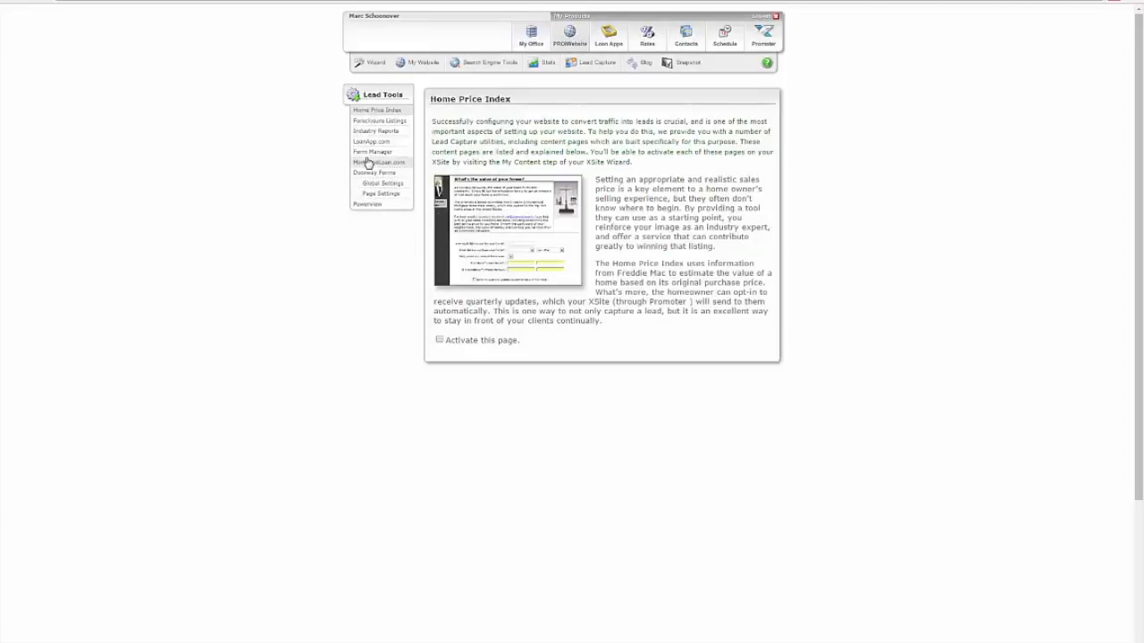
left_click(370, 154)
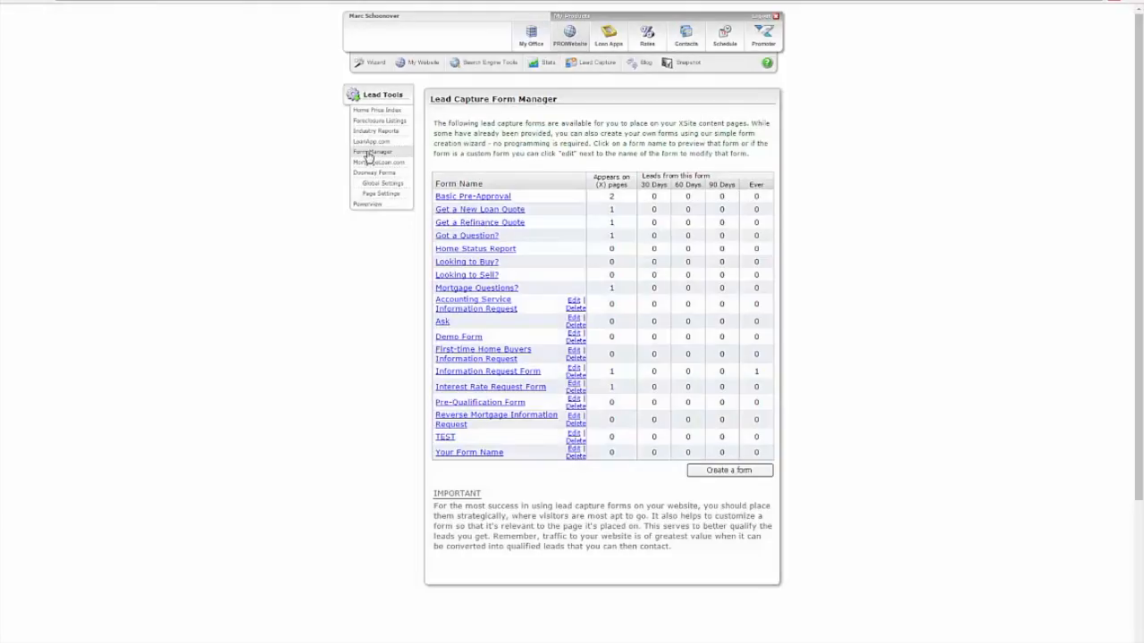
Create a new lead capture form titled as a question to the agent
left_click(722, 472)
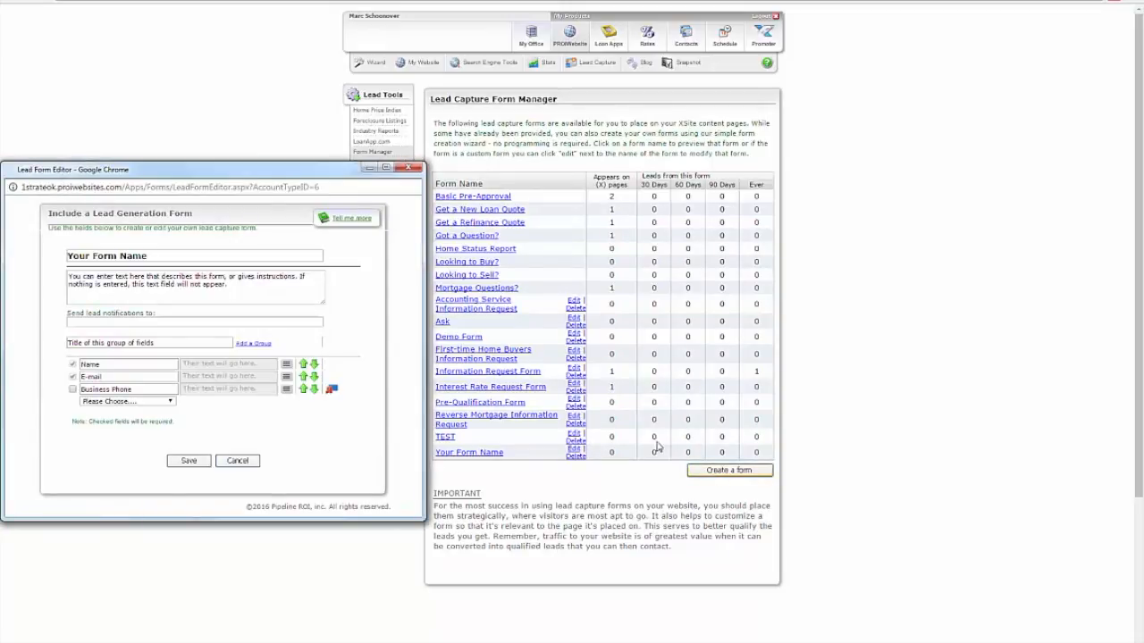
left_click_drag(154, 255, 65, 255)
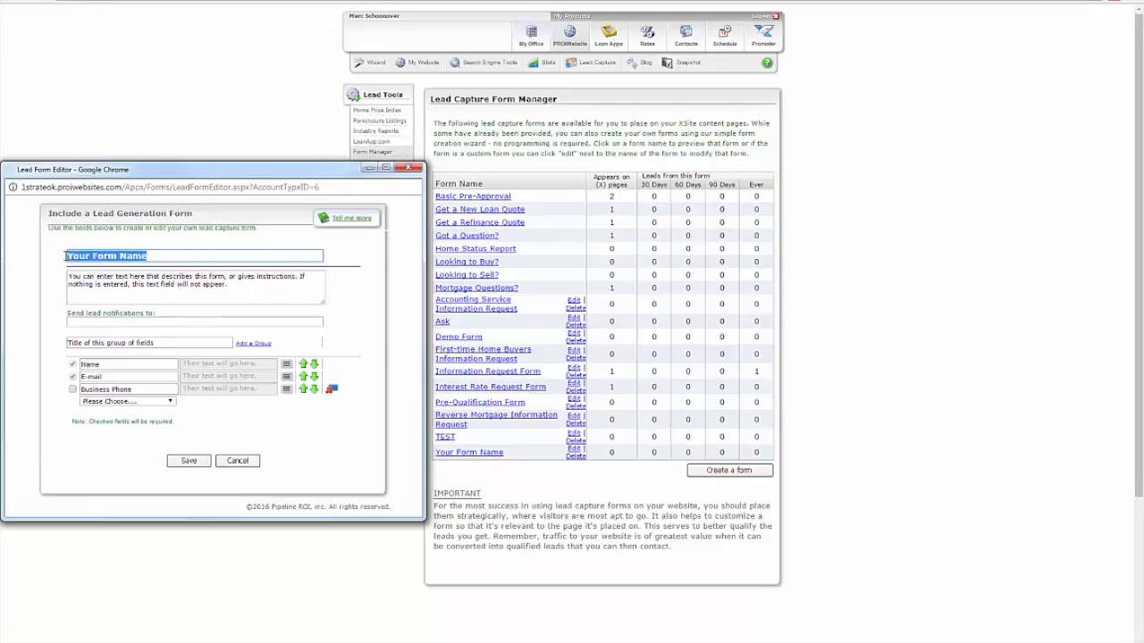
type("Ask Marc ")
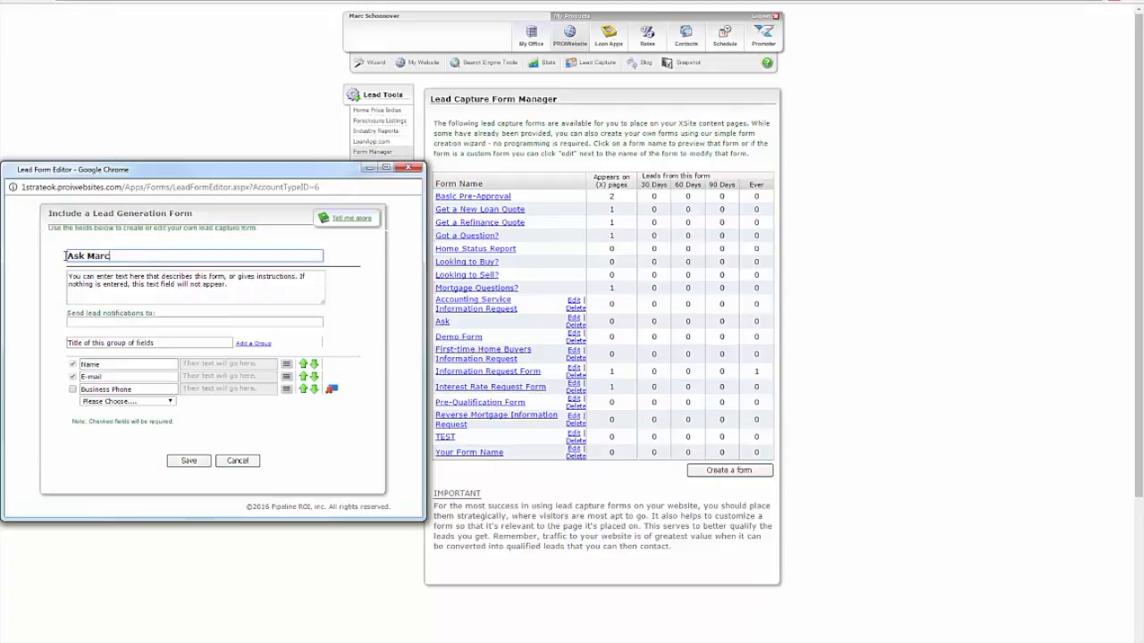
type("a question")
Replace the description with 'Please complete the form below…' promising the agent will answer personally
left_click_drag(229, 284, 62, 277)
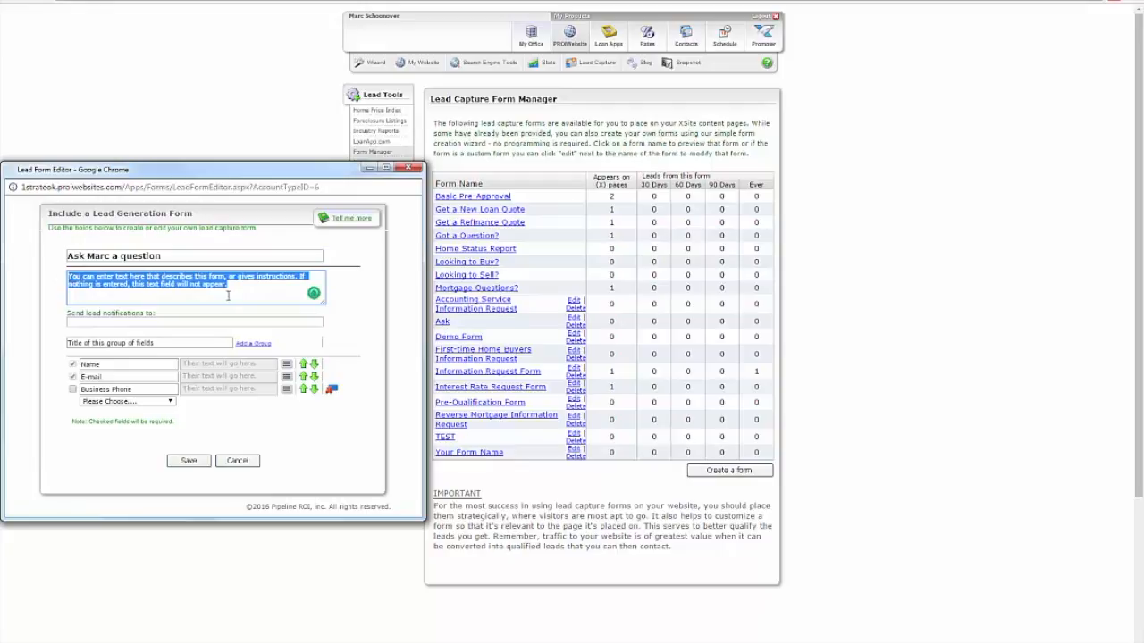
type("Please c")
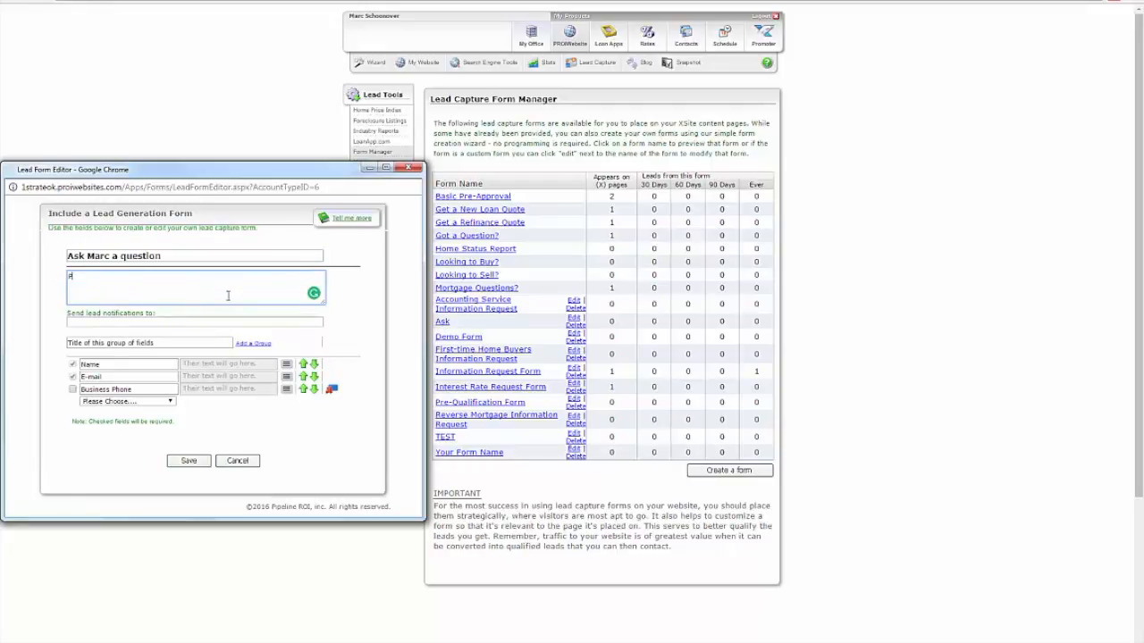
key("shift+Left")
type("complete eht")
key("BackSpace")
key("BackSpace")
type("the form below and Marc will contact you prer")
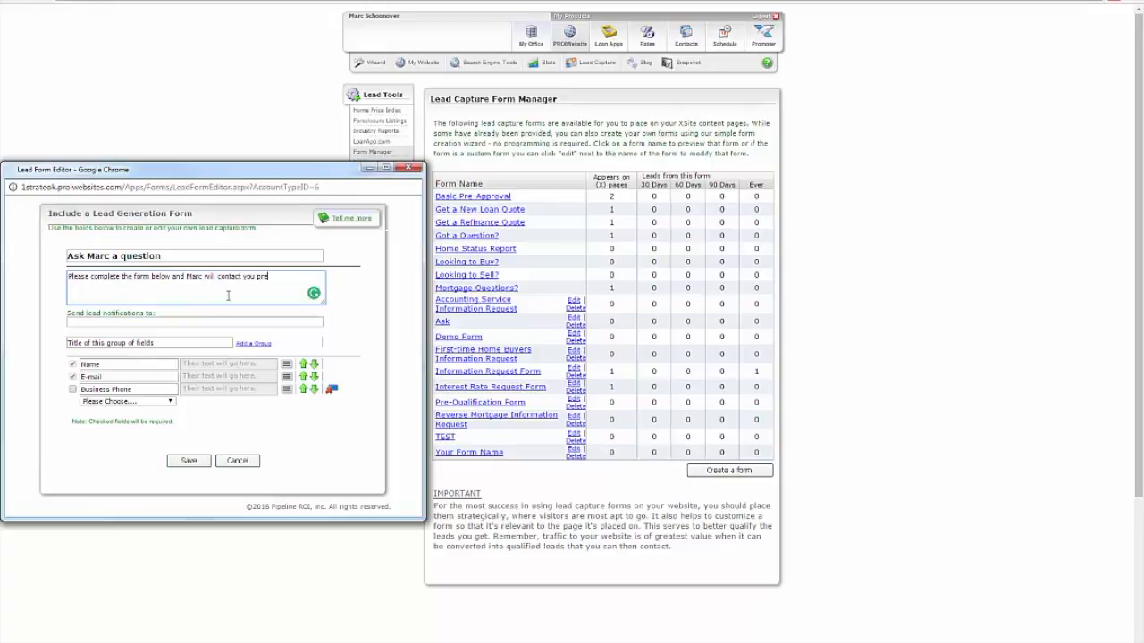
key("BackSpace")
key("BackSpace")
type("ersonally to answer you questions")
left_click(105, 320)
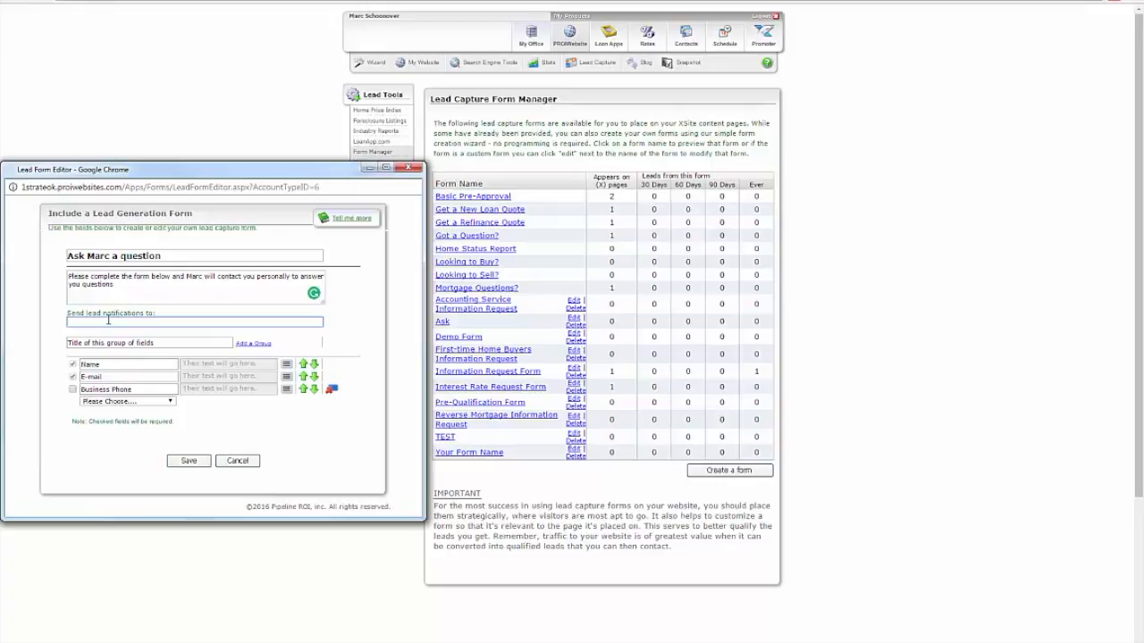
Enter the agent's e-mail as the lead notification address
key("shift+Left")
key("shift+Left")
Title the field group 'Your contact information'
left_click_drag(159, 343, 55, 343)
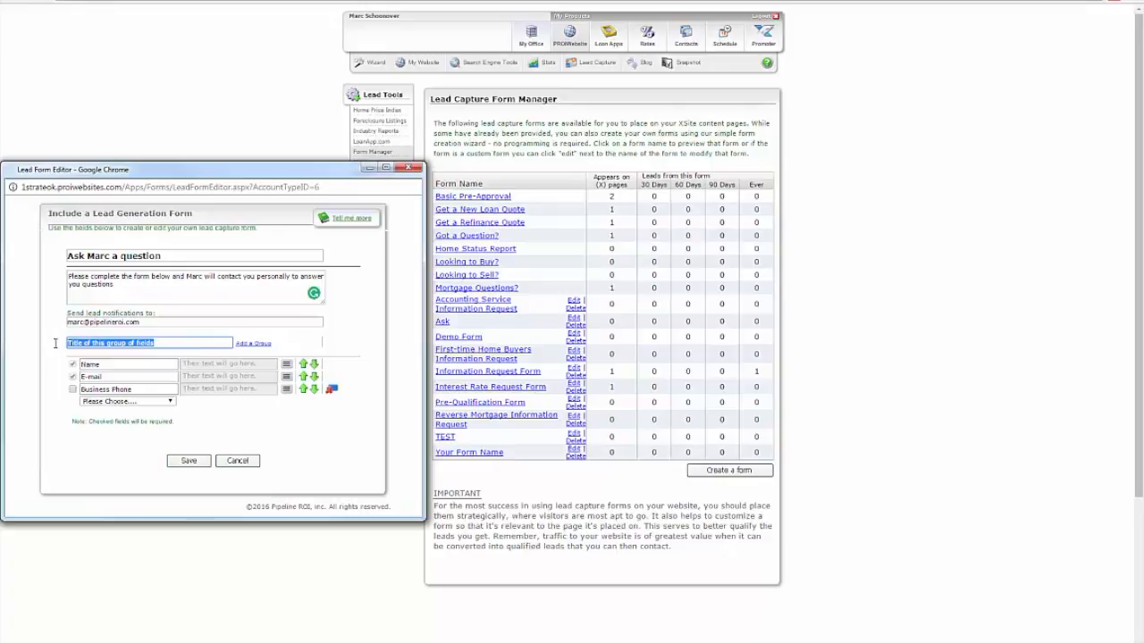
type("Your contact inf")
key("BackSpace")
type("formation")
Swap Business Phone for an Other field named Phone, require Name and E-mail, and add a new group
left_click(332, 392)
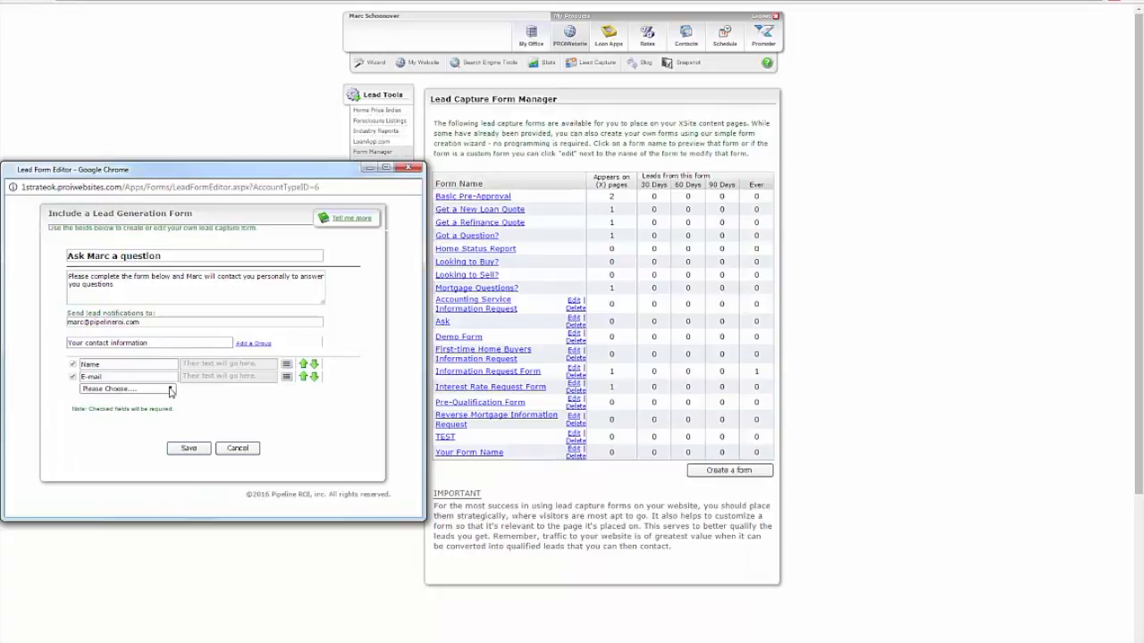
left_click(125, 389)
left_click(93, 507)
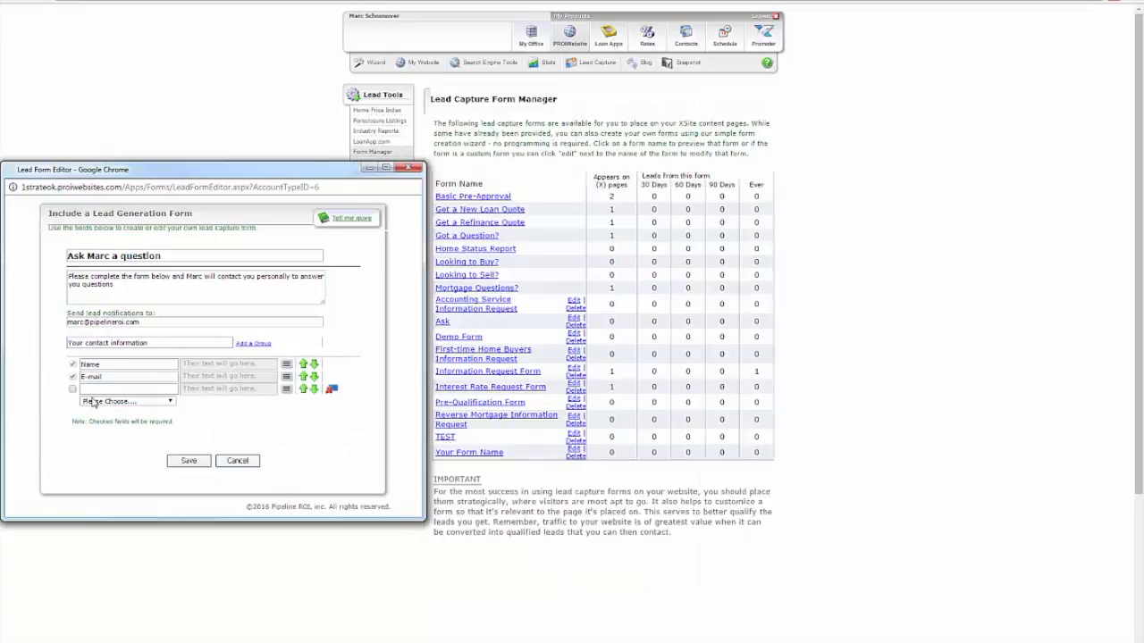
left_click(93, 389)
type("Phone")
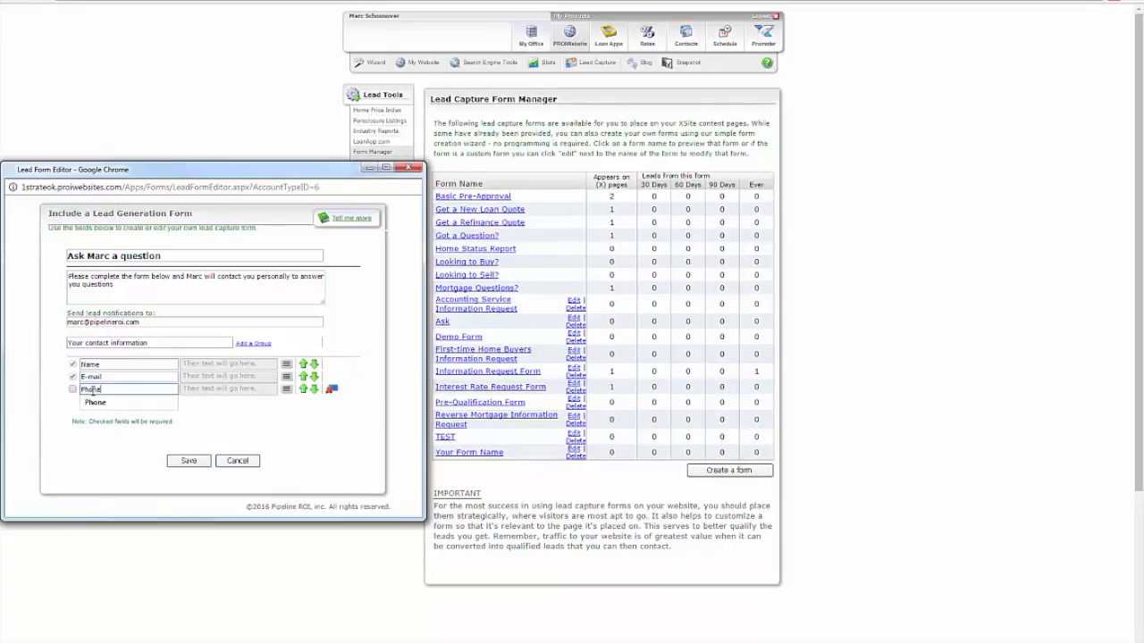
left_click(106, 403)
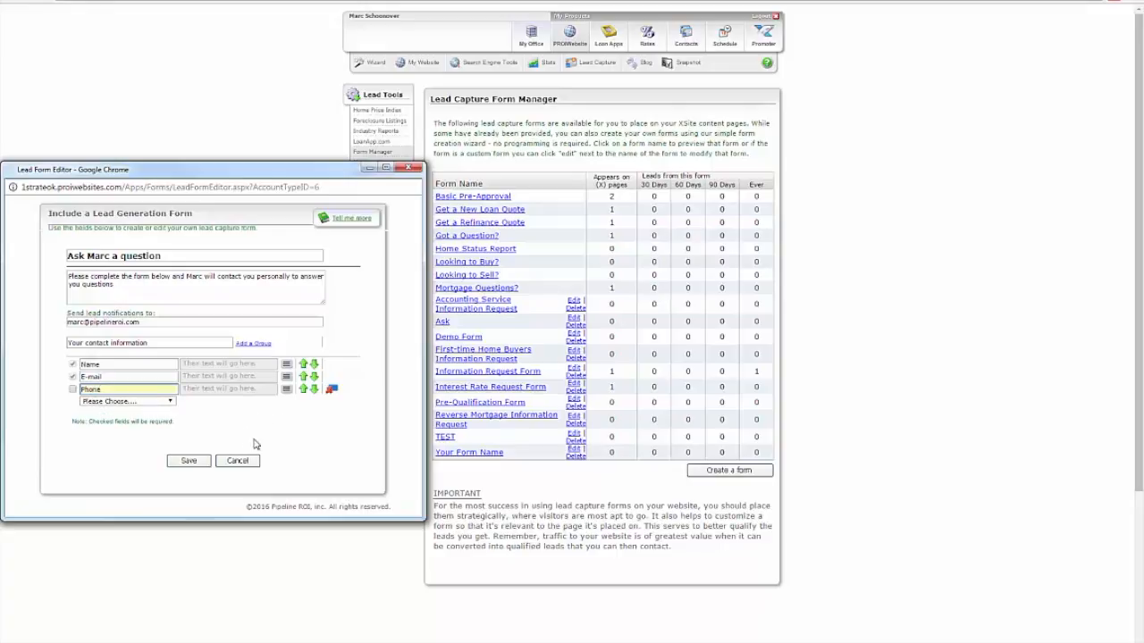
left_click(73, 365)
left_click(72, 376)
left_click(251, 347)
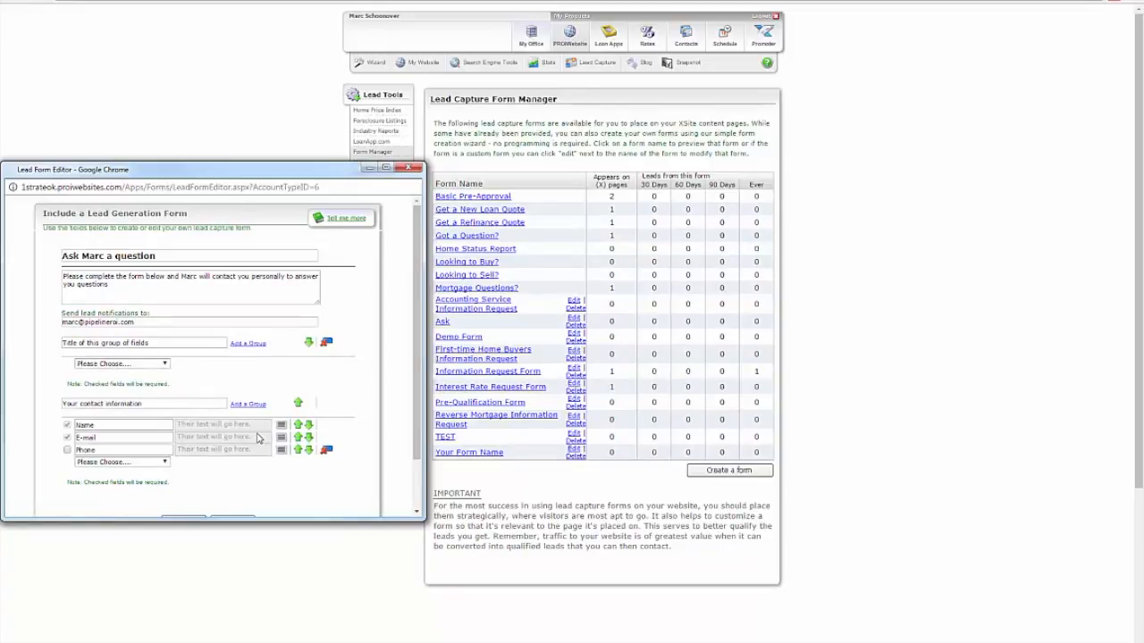
Move the new group down and title it 'Question or Comments'
left_click(308, 344)
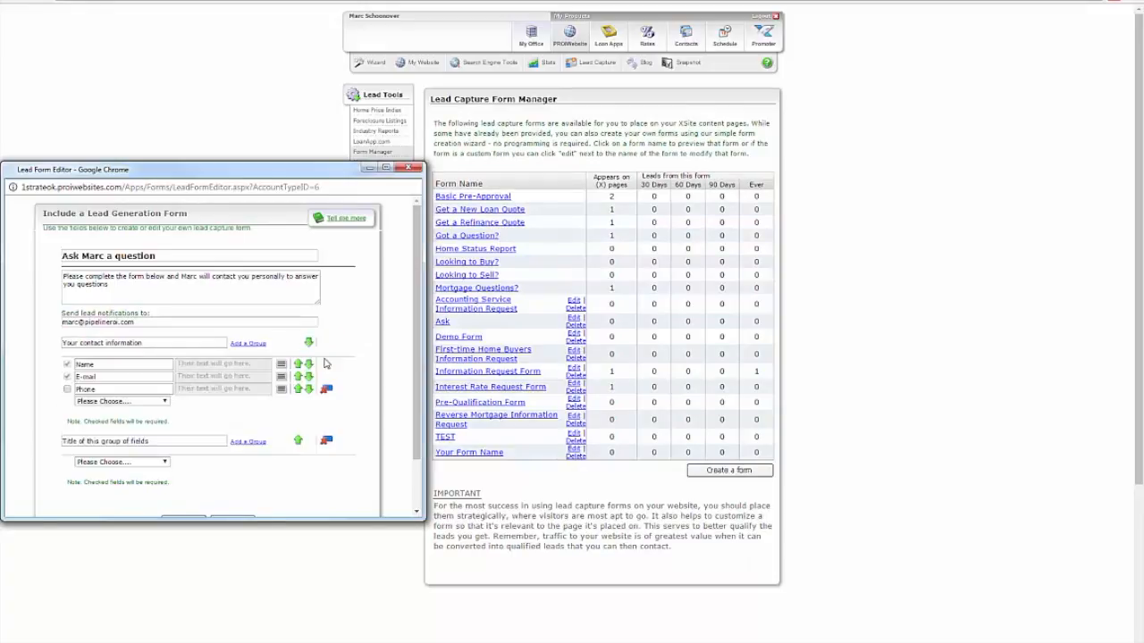
left_click_drag(151, 439, 16, 445)
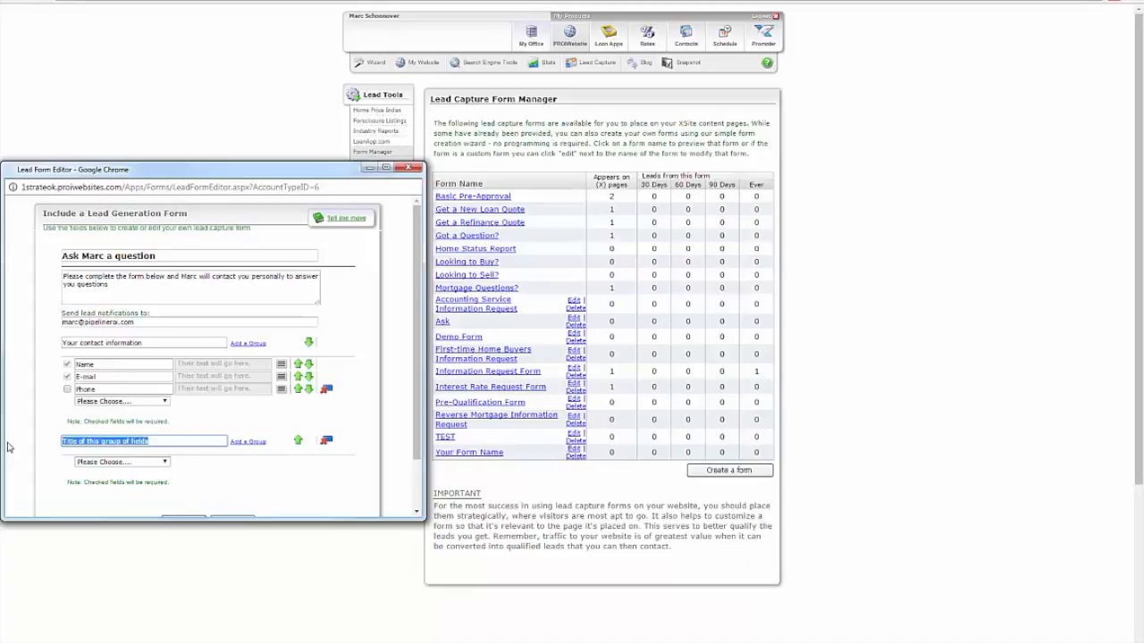
type("Question ")
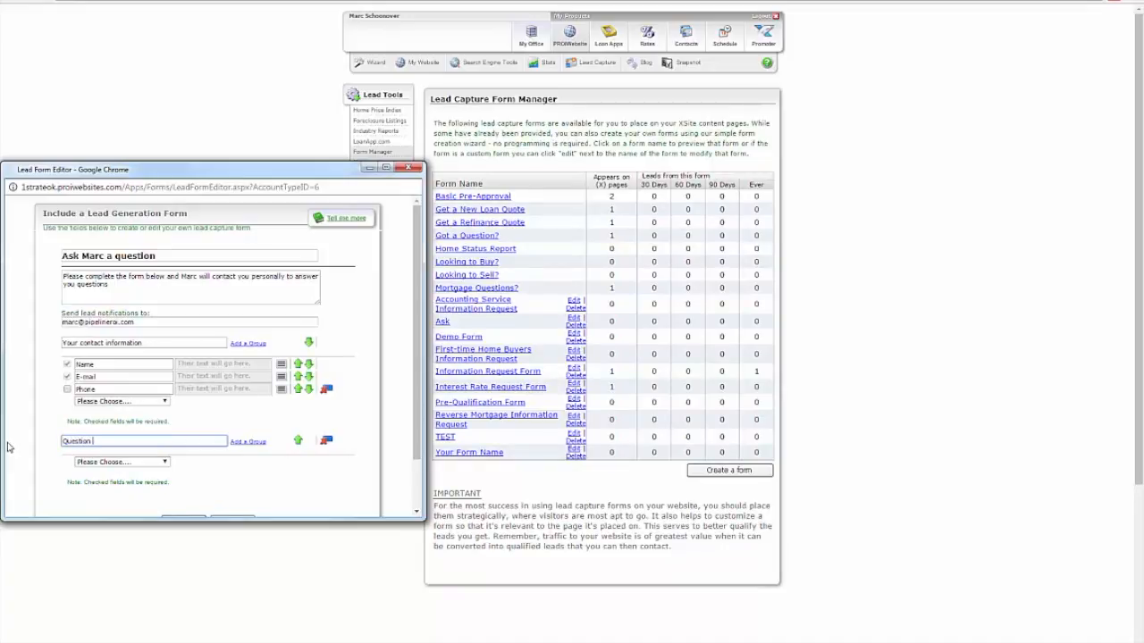
type(" or Comments")
Add an Other field asking how the agent can help, make it a text area, and save the form
left_click(165, 462)
left_click(83, 581)
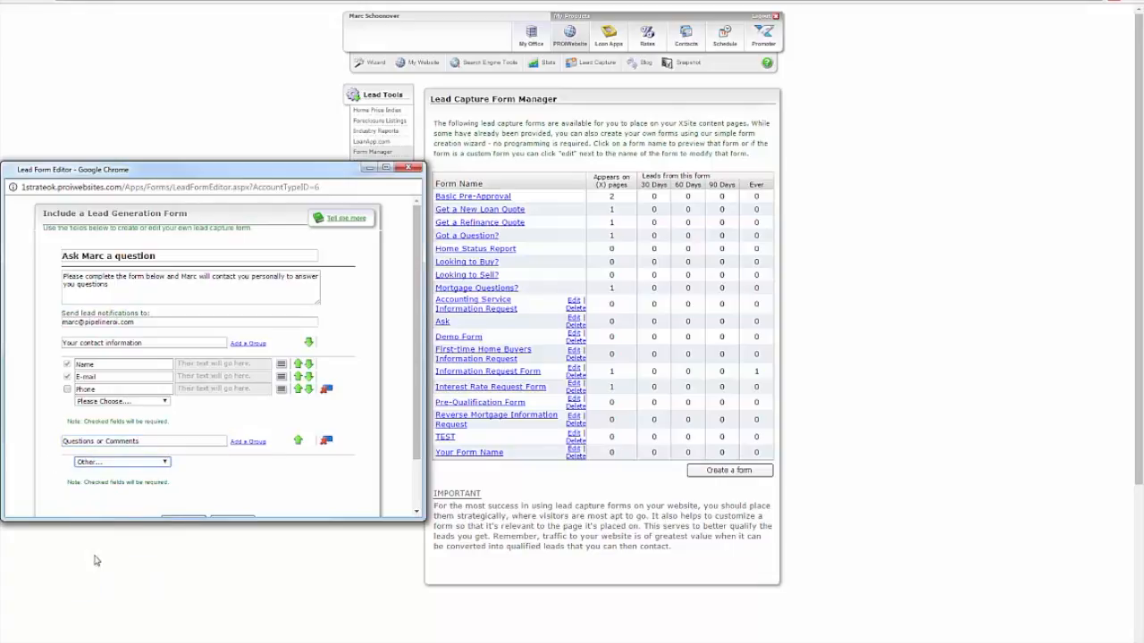
left_click(87, 463)
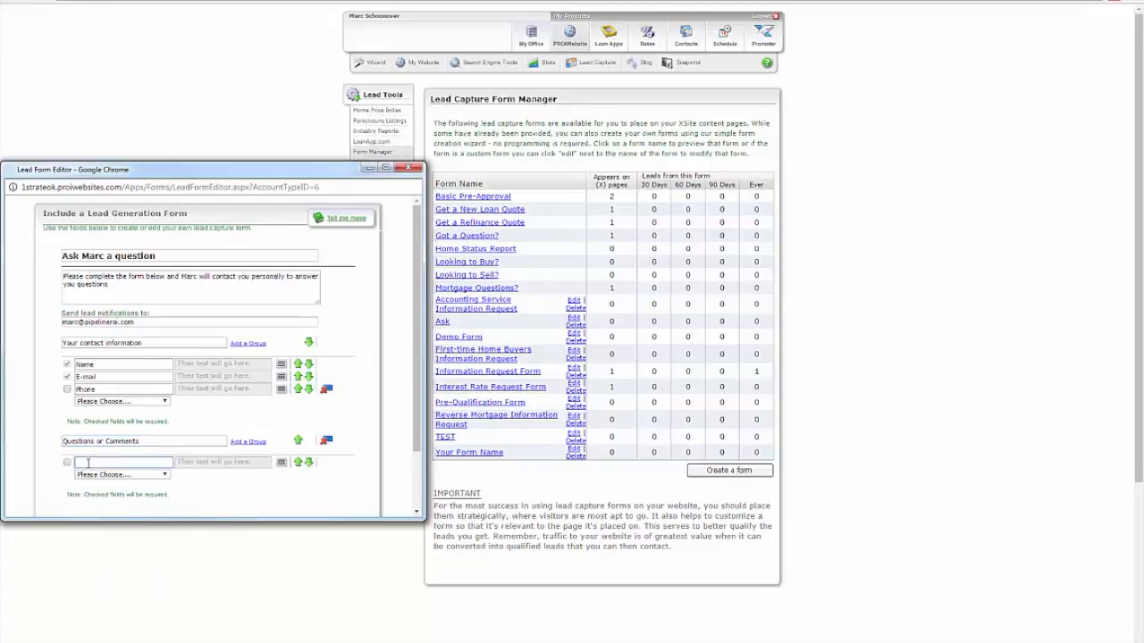
type("How can Marc help?")
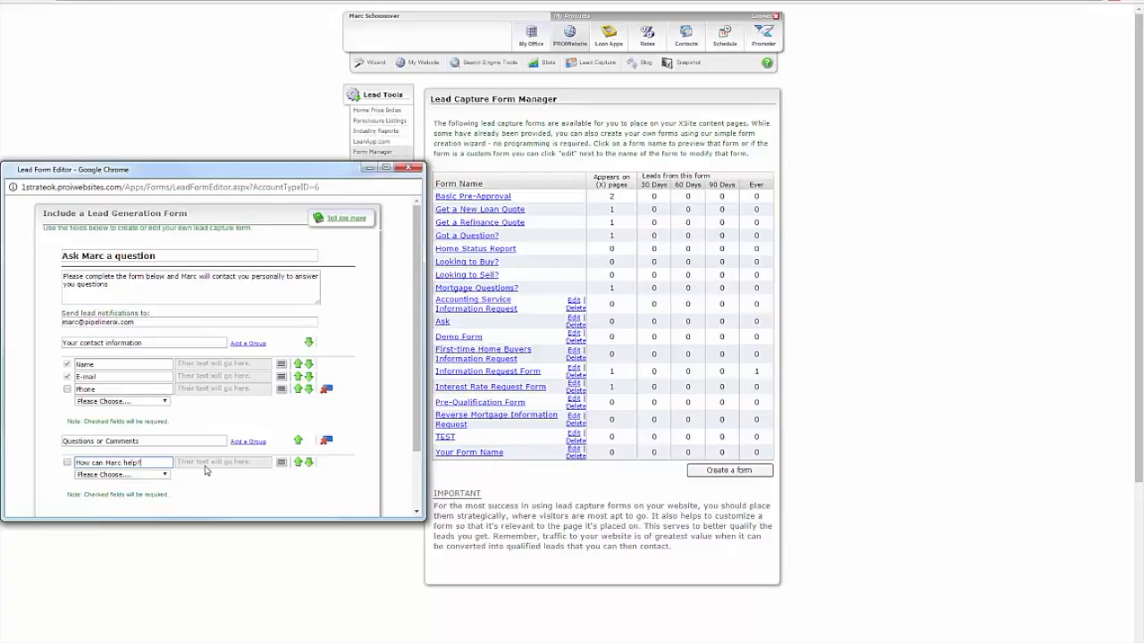
left_click(281, 465)
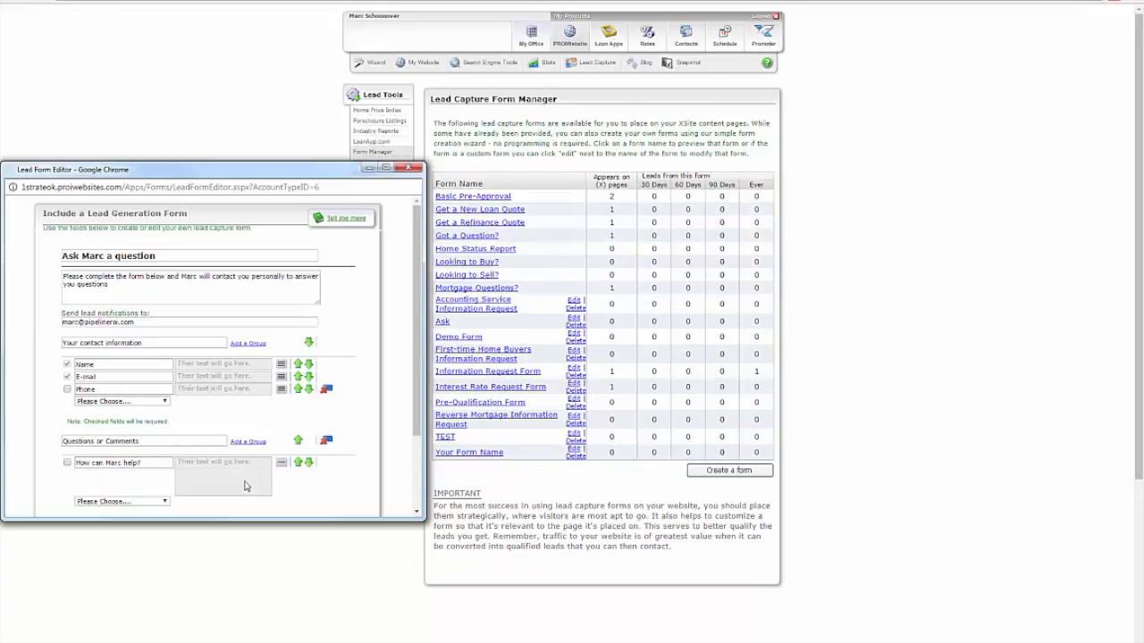
left_click_drag(417, 395, 418, 465)
left_click(181, 462)
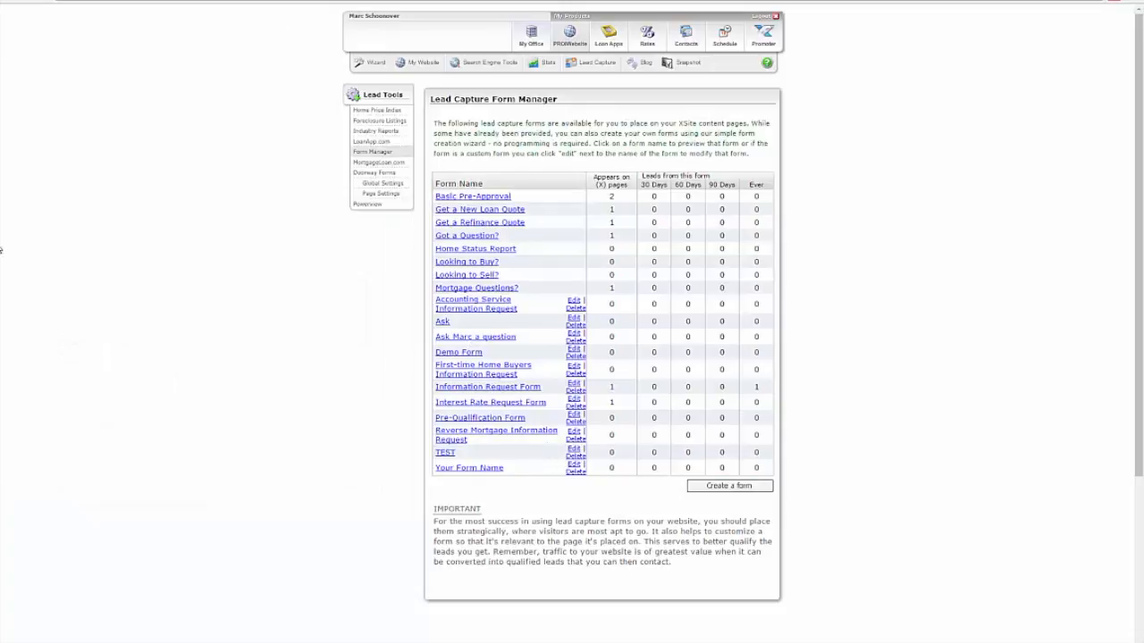
Set the bio custom page's Client Data Capture to the new ask-a-question lead capture form
left_click_drag(0, 80, 234, 38)
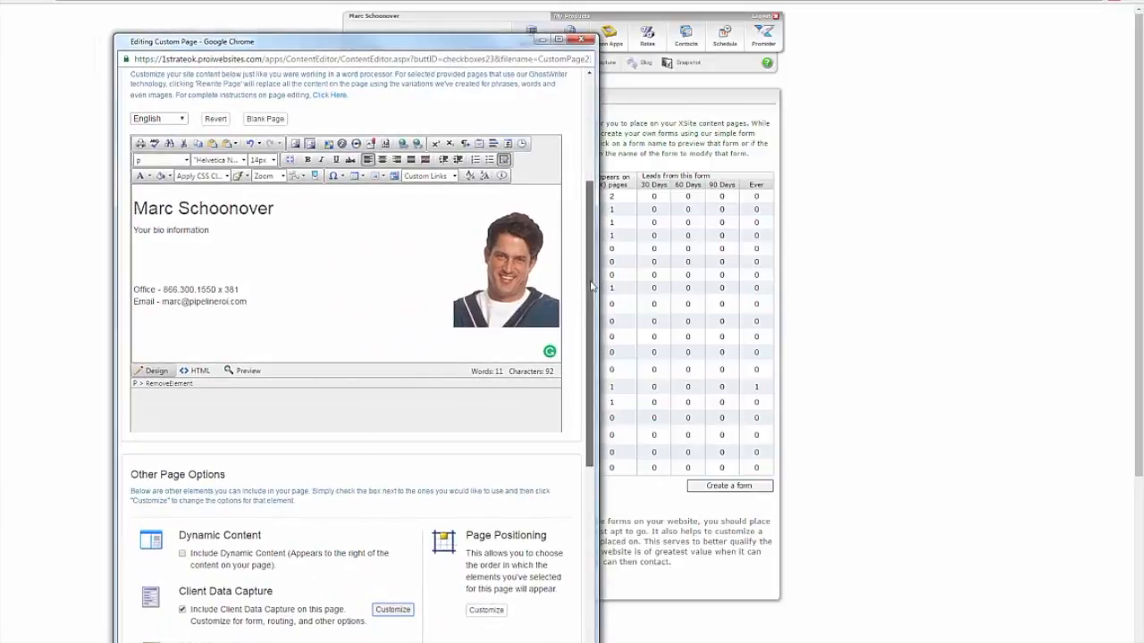
scroll(583, 295, "down", 2)
left_click(392, 463)
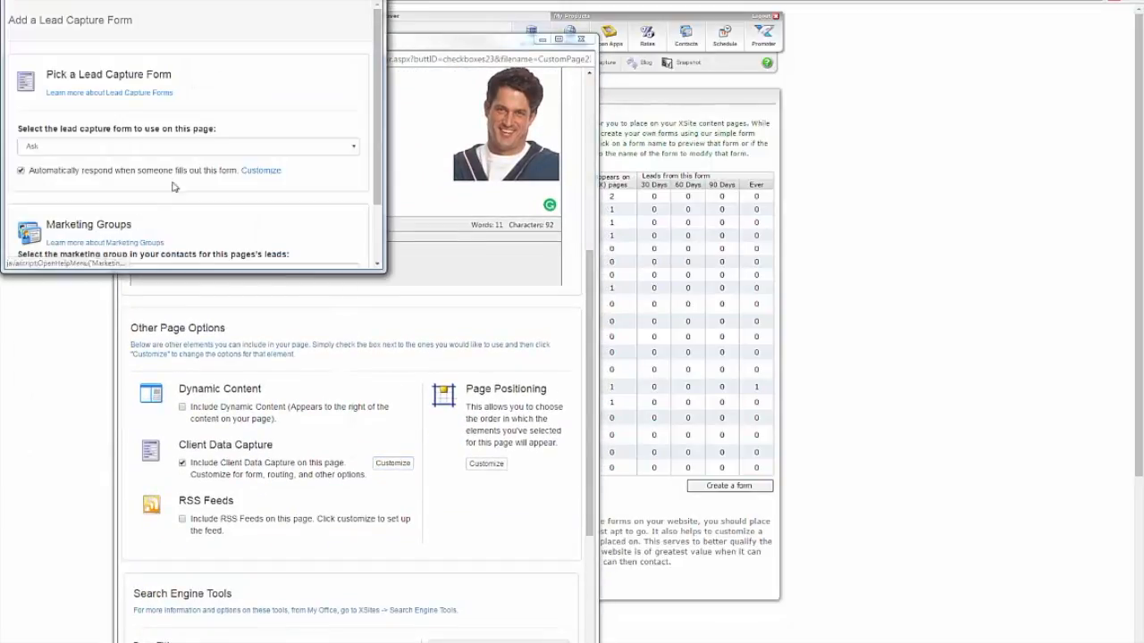
left_click(353, 147)
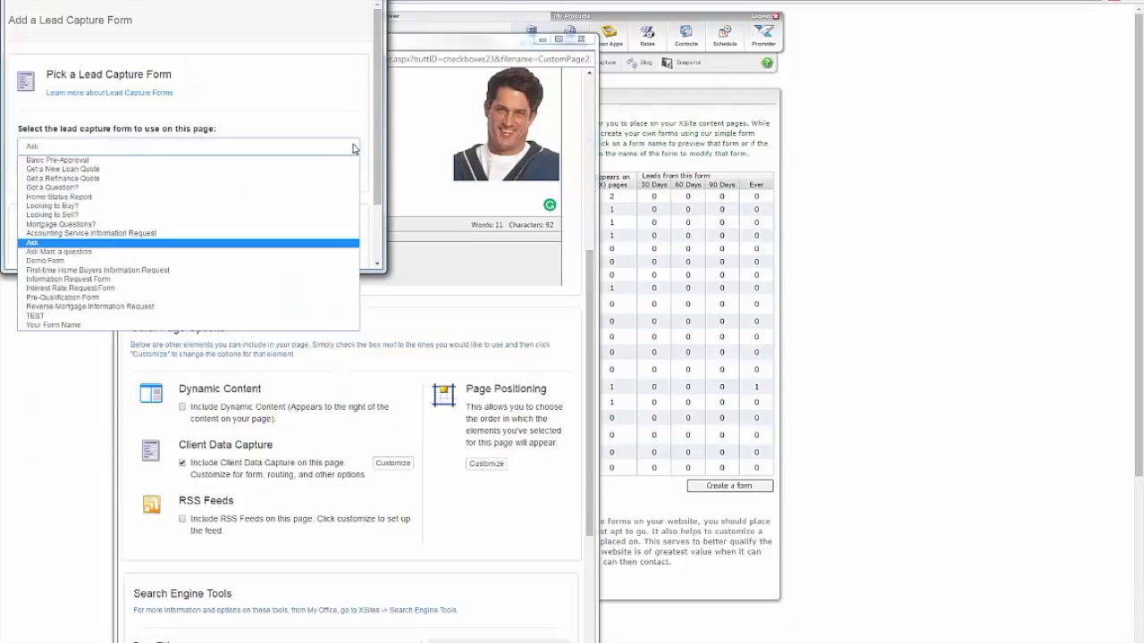
left_click(56, 252)
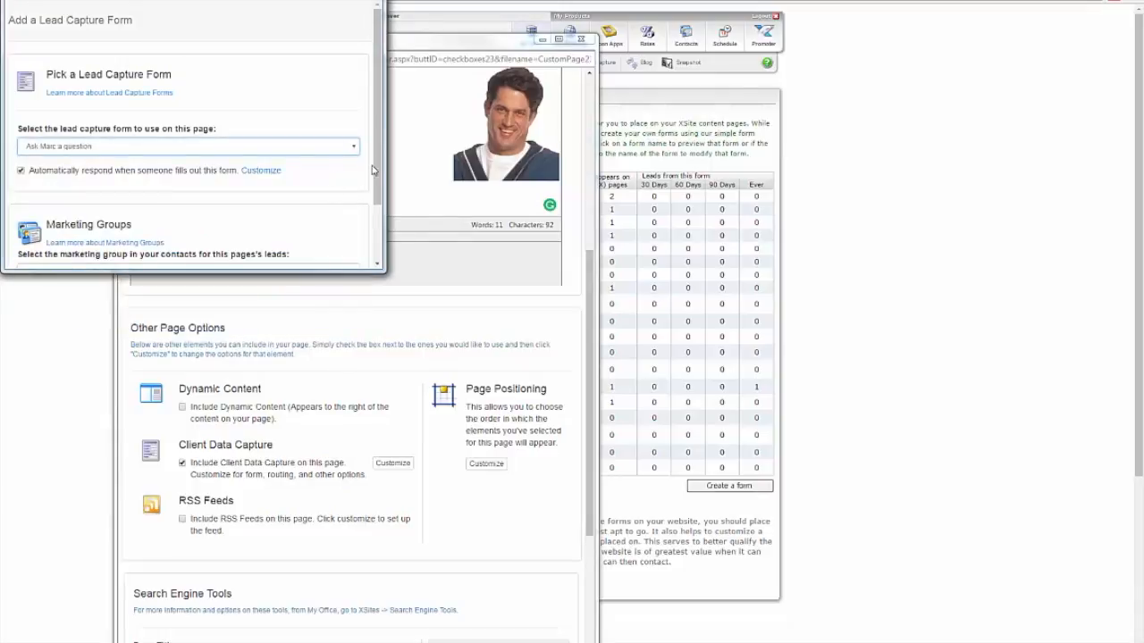
left_click_drag(377, 168, 373, 256)
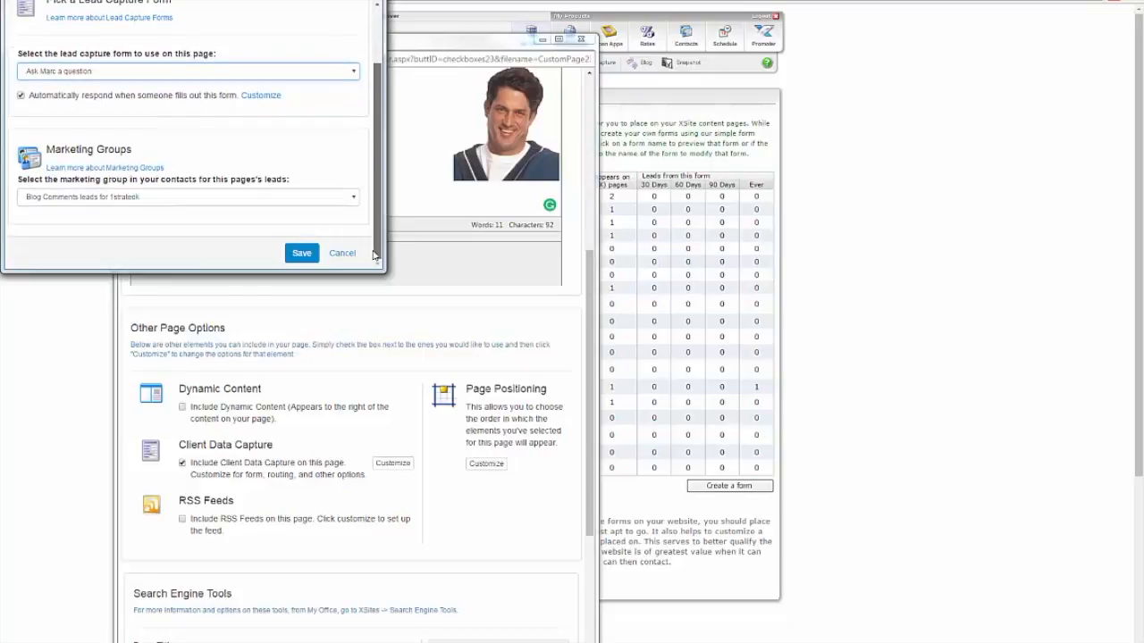
left_click(302, 253)
Save the custom page and close the page editor
left_click_drag(590, 365, 536, 506)
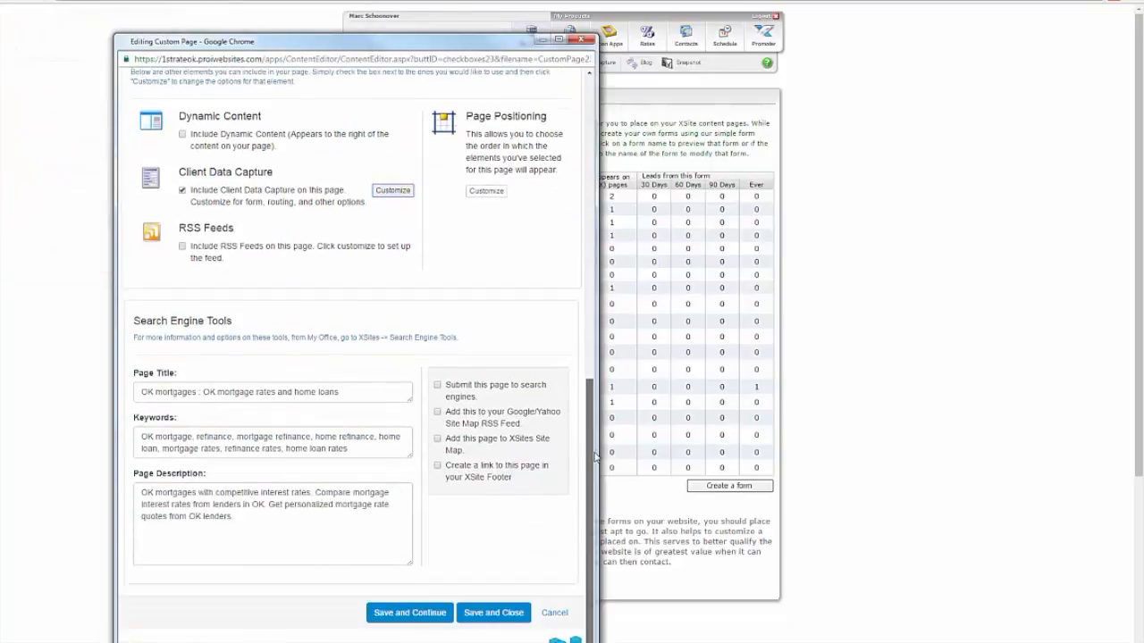
left_click(411, 613)
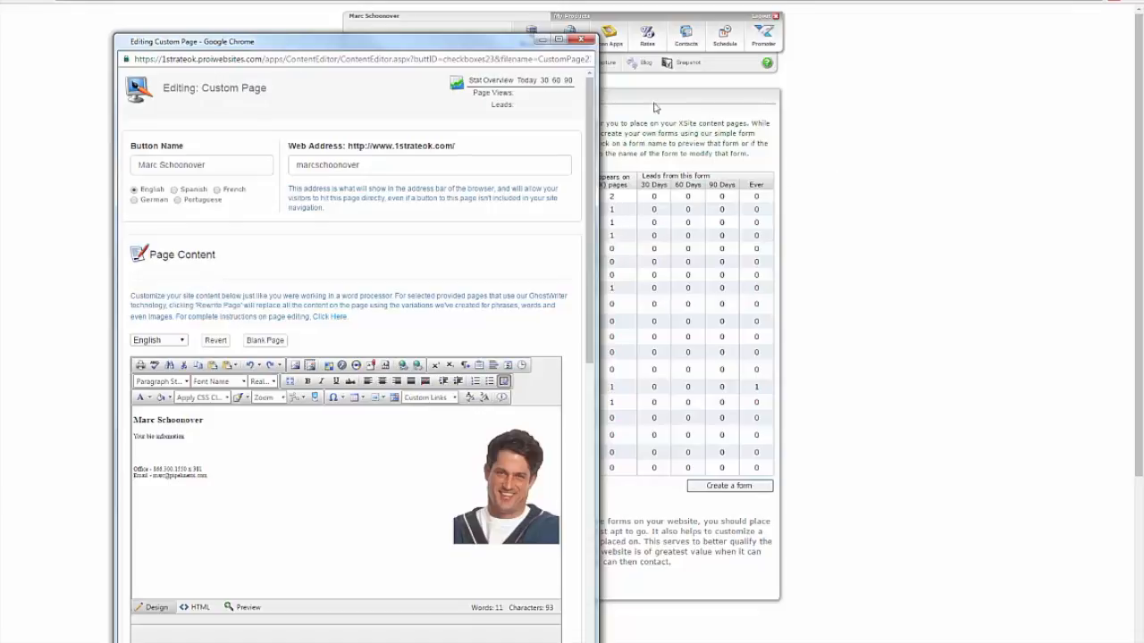
left_click(840, 106)
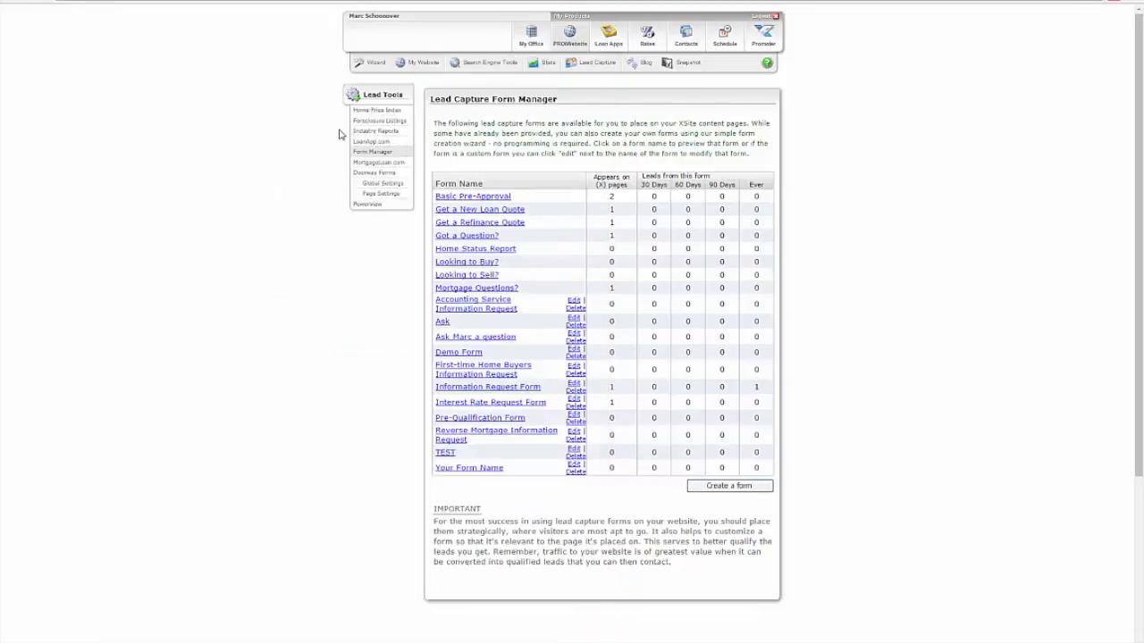
In the website wizard's My Content step, save the custom pages selection including the new bio page
left_click(374, 64)
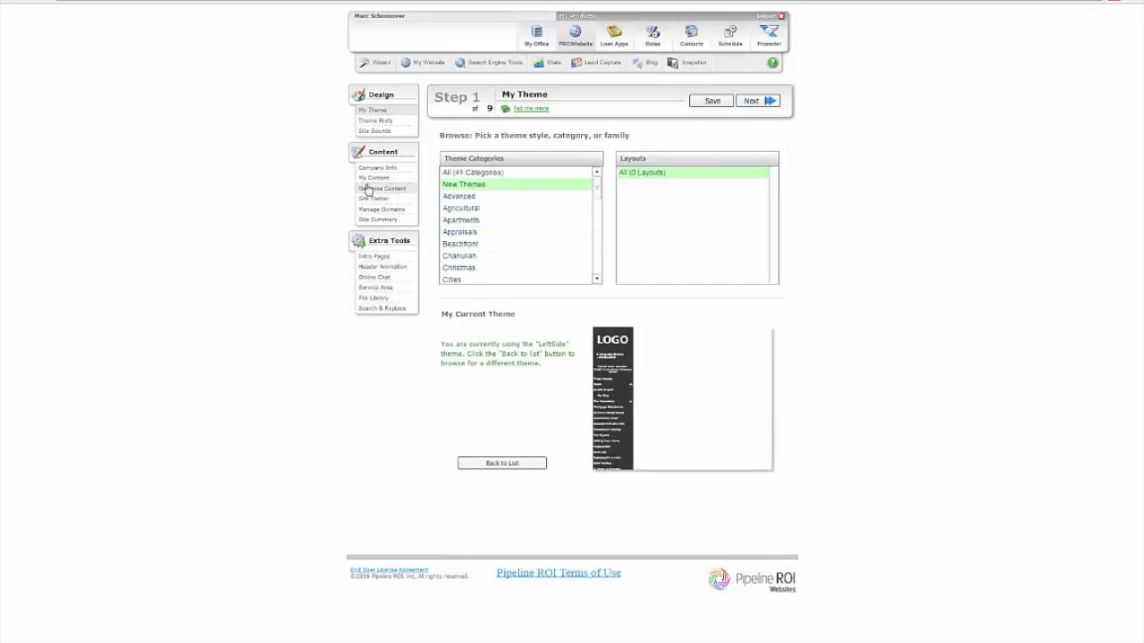
left_click(372, 179)
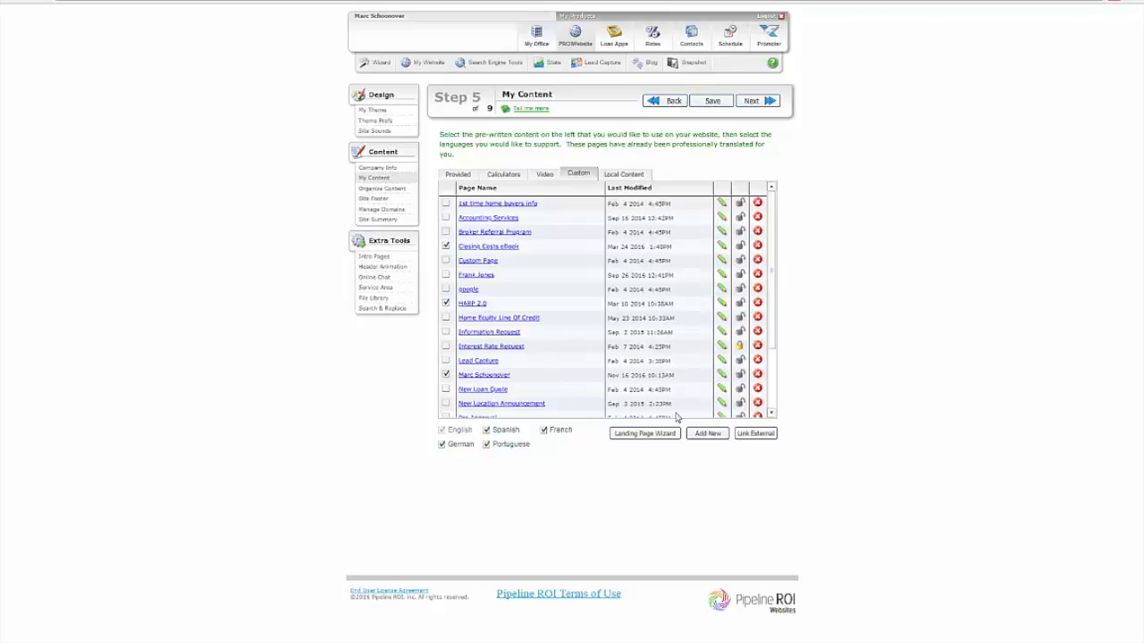
left_click(712, 101)
key("ctrl+t")
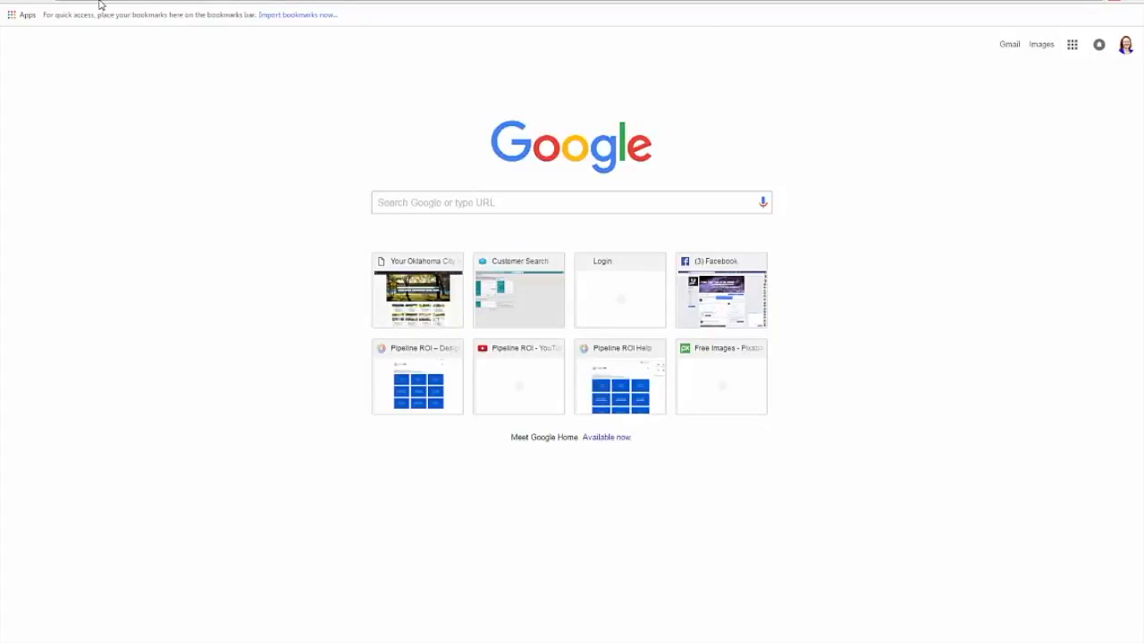
type("1")
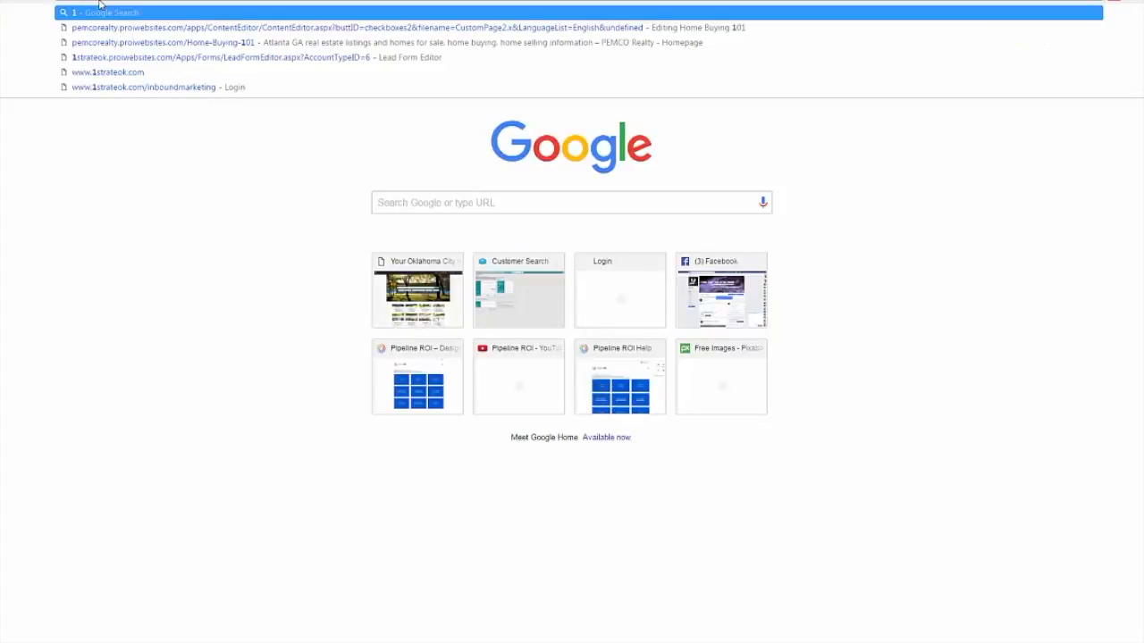
key("BackSpace")
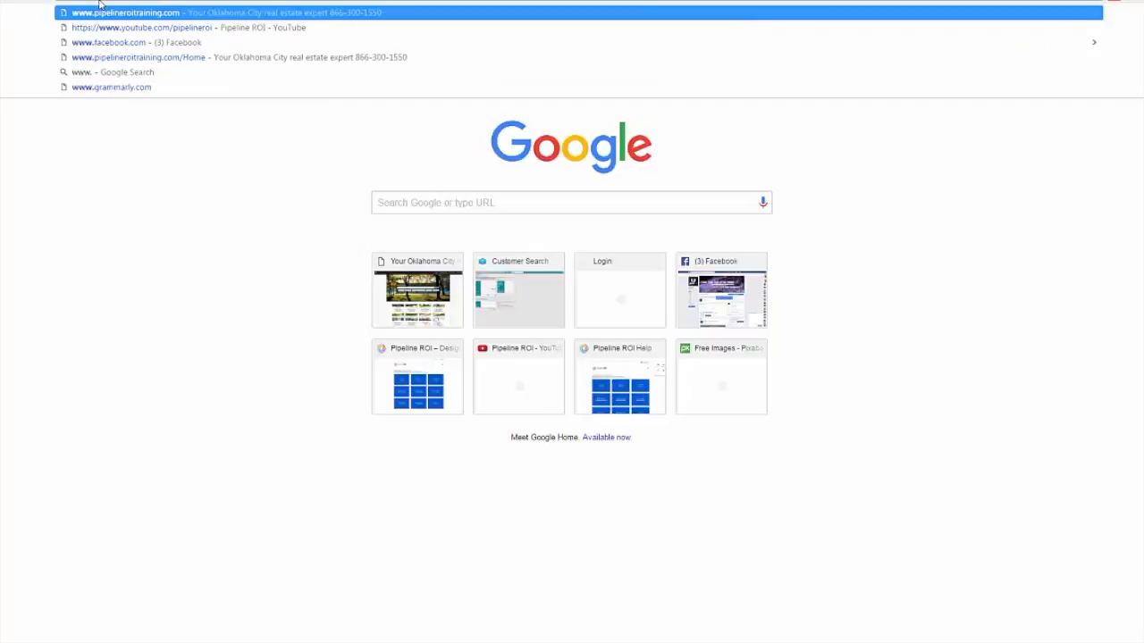
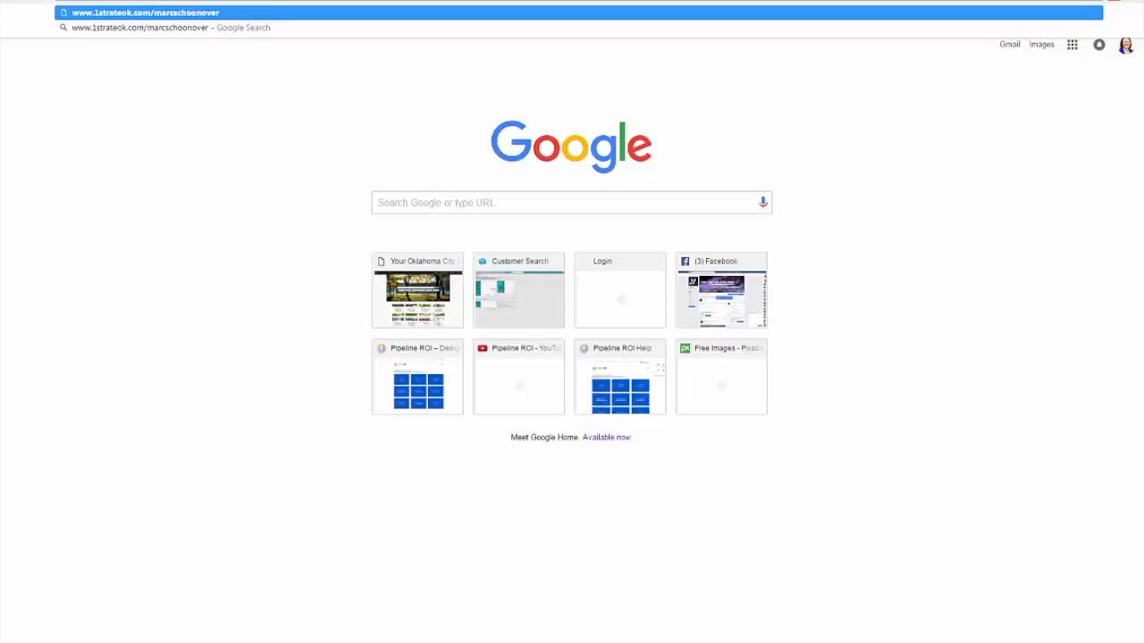
Submit the typed address to load the loan officer's bio page
key("Return")
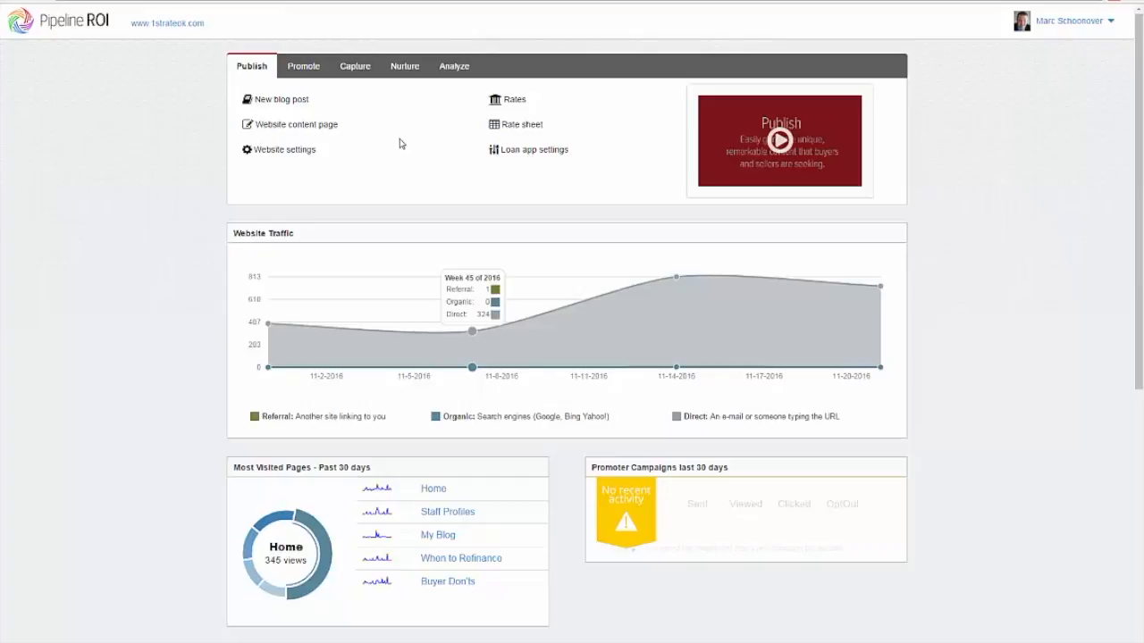
Go to Nurture > New loan apps and open the Configure Application settings
left_click(404, 70)
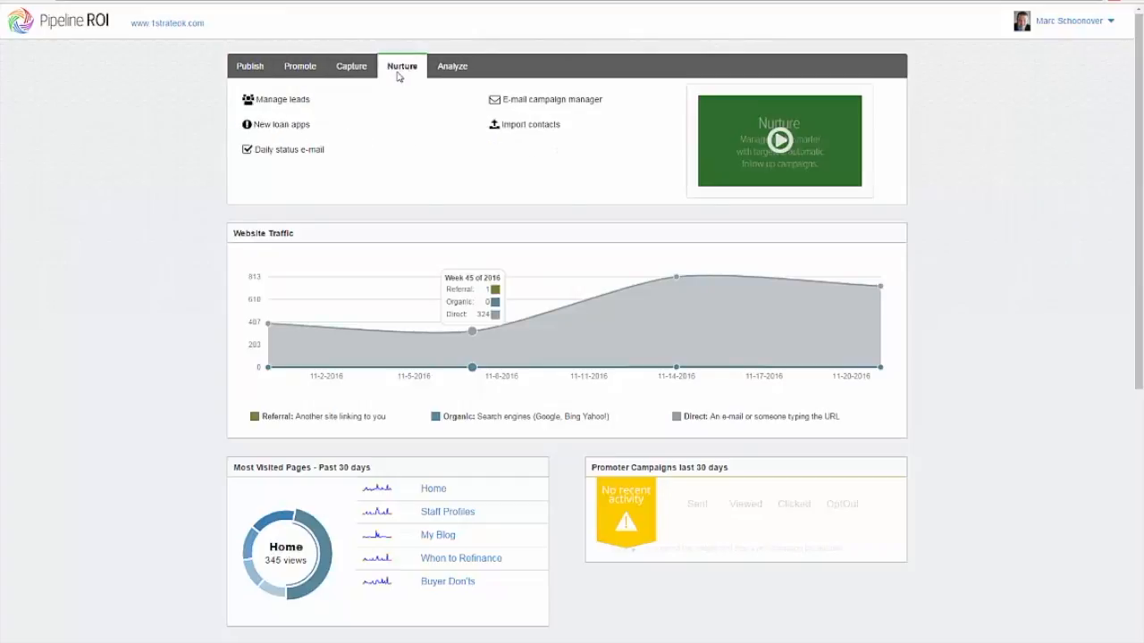
mouse_move(275, 126)
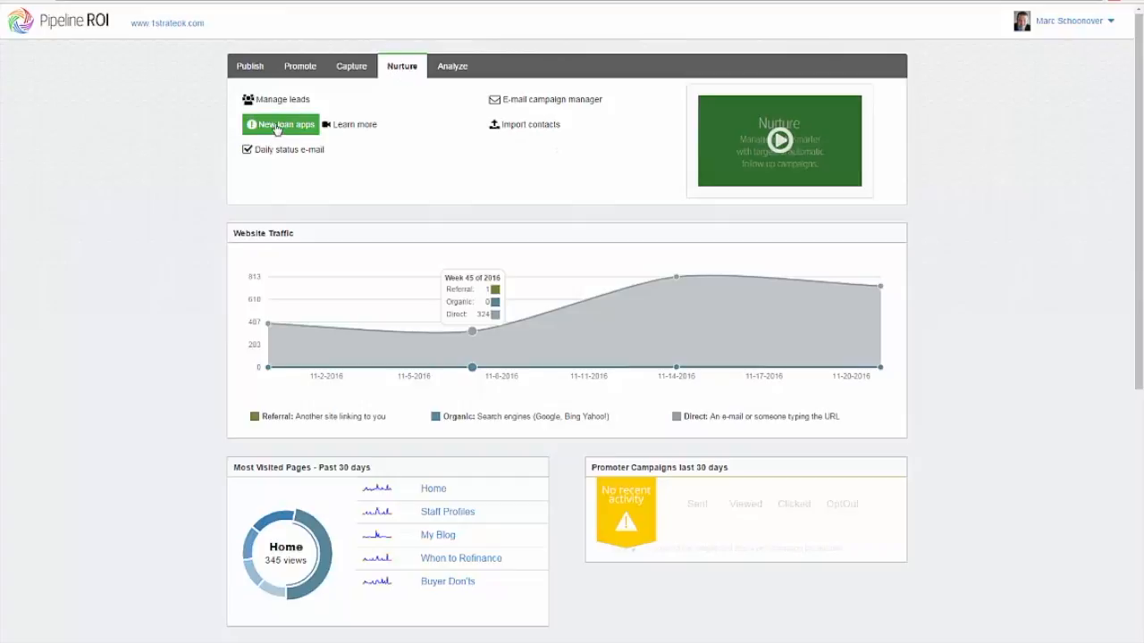
left_click(276, 128)
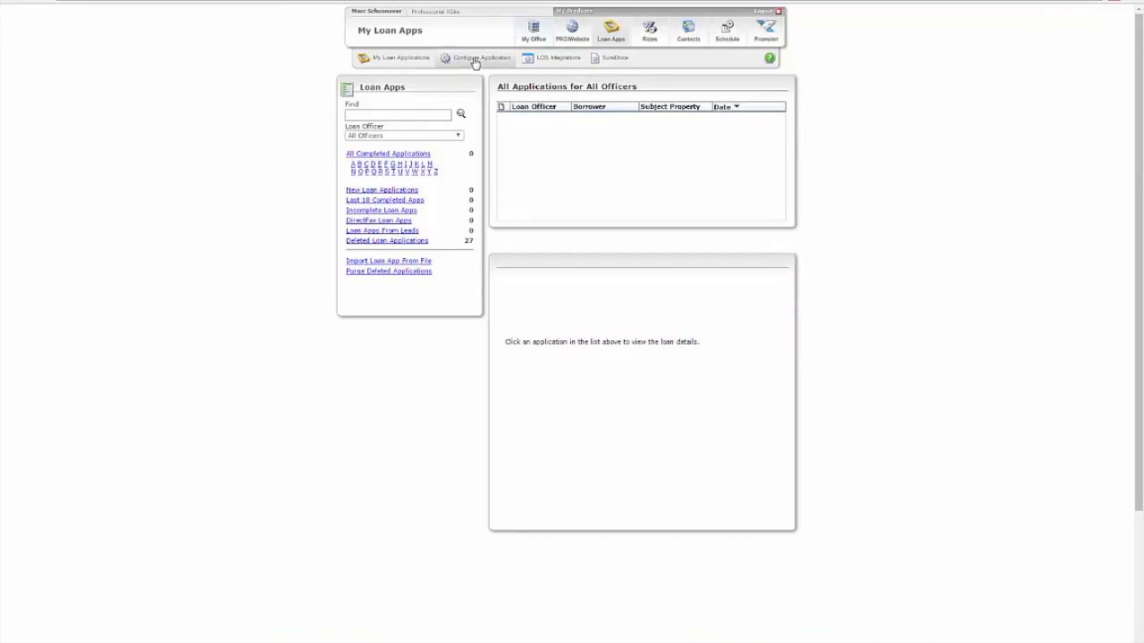
left_click(475, 61)
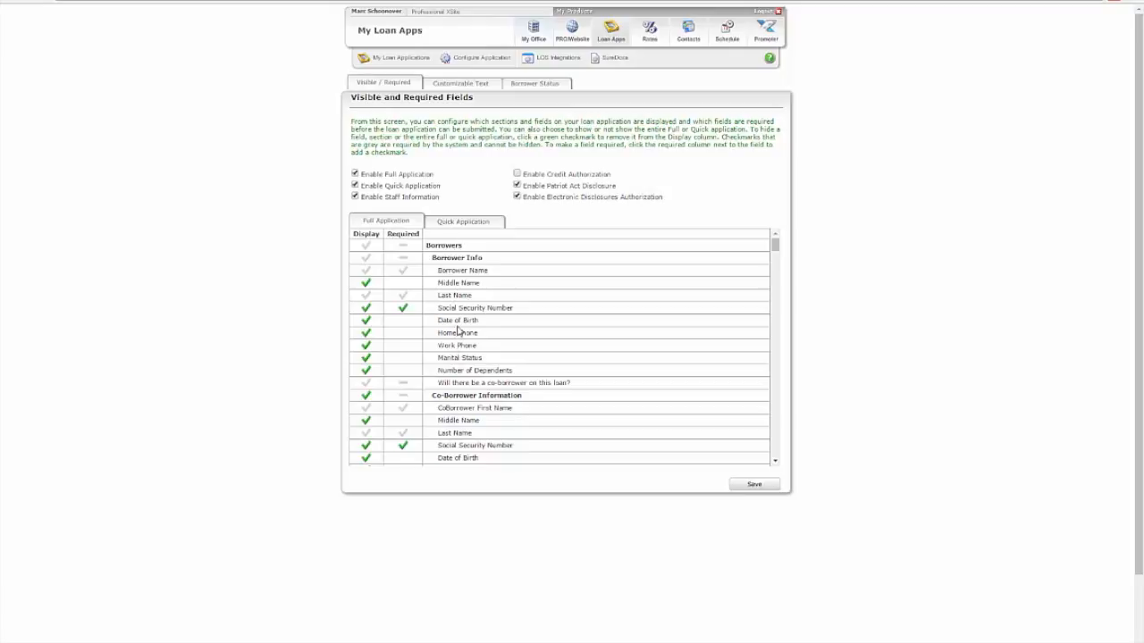
left_click(464, 226)
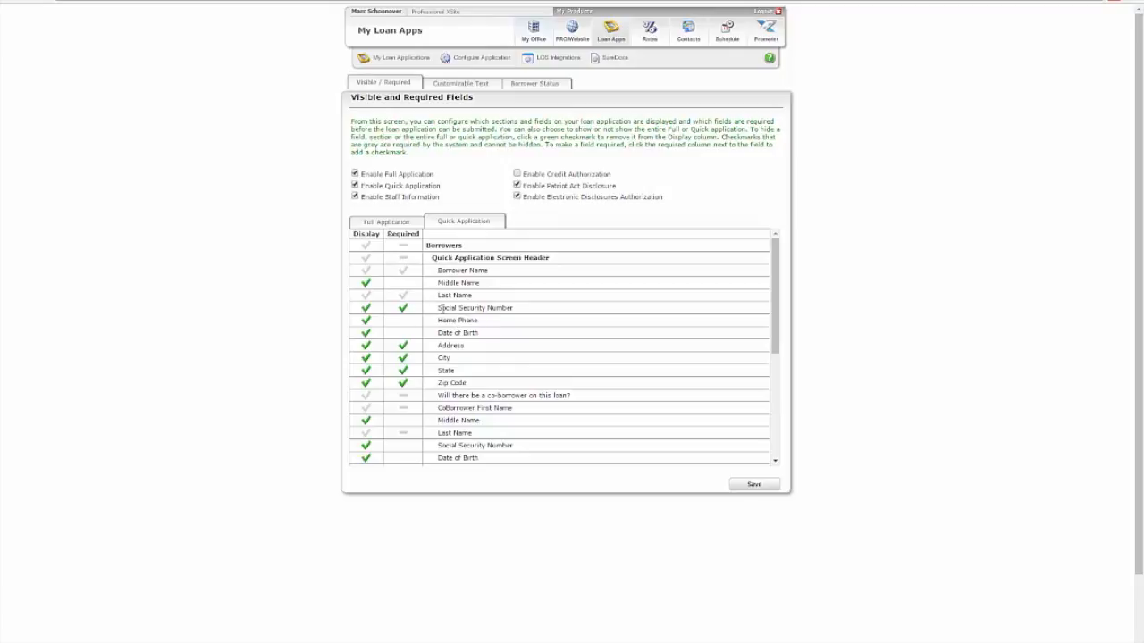
left_click(366, 309)
left_click(403, 310)
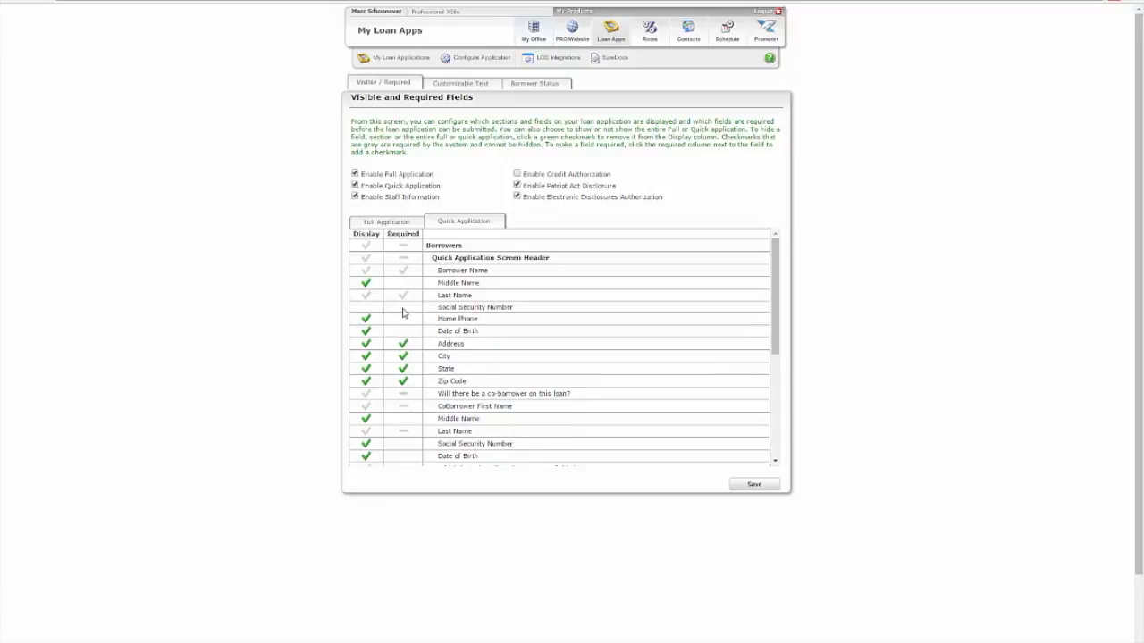
left_click(365, 308)
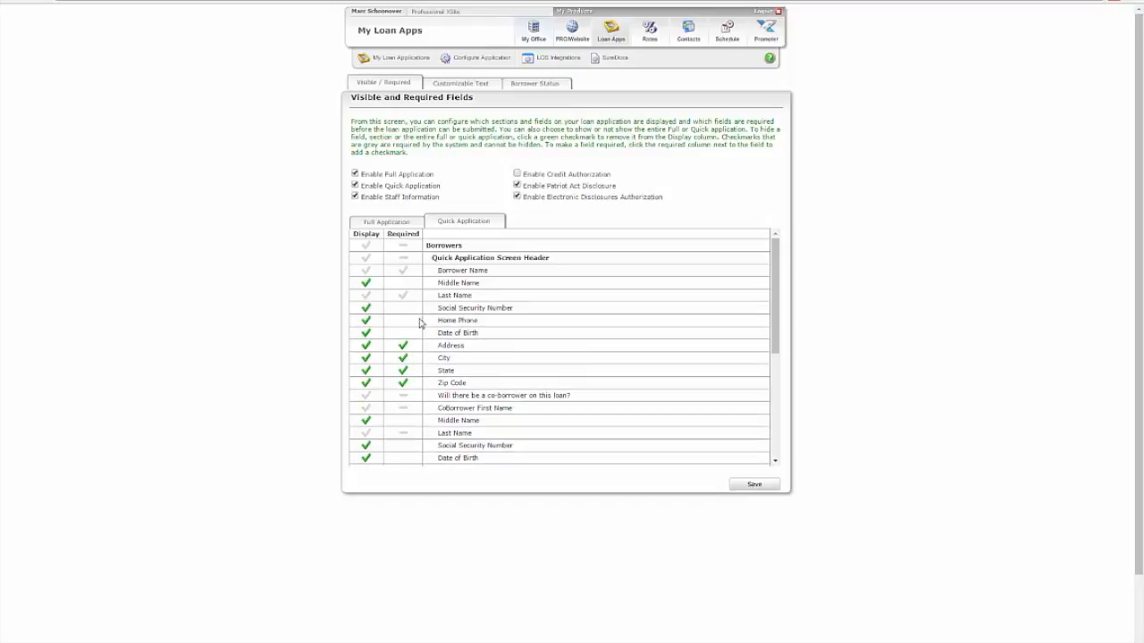
left_click(366, 309)
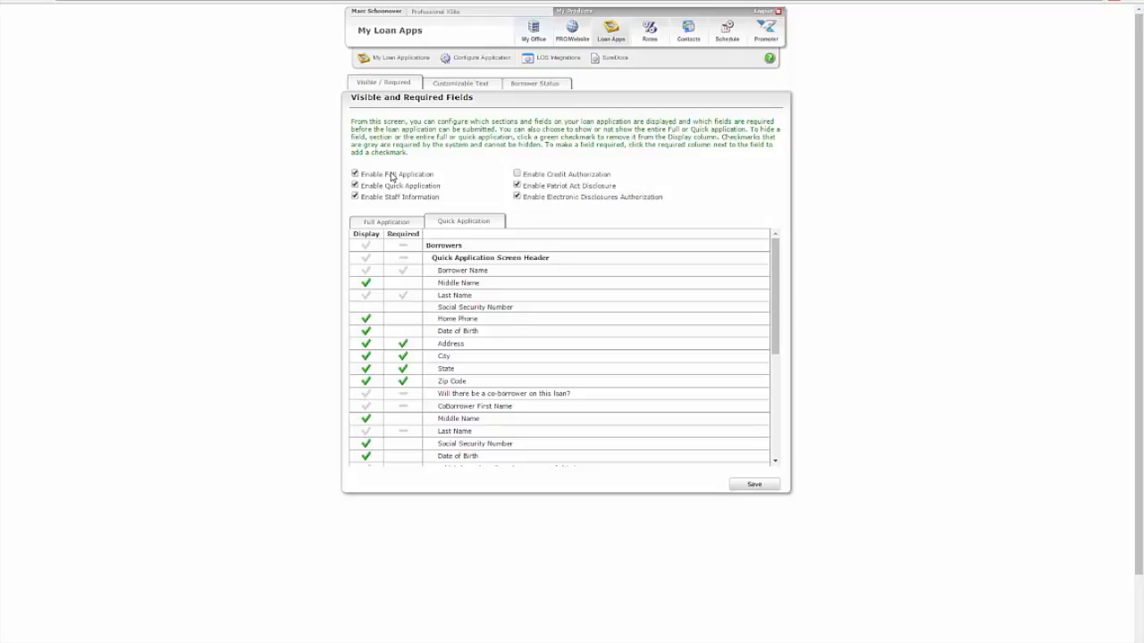
Keep Full and Quick Applications enabled and turn on Credit Authorization
left_click(355, 175)
left_click(354, 174)
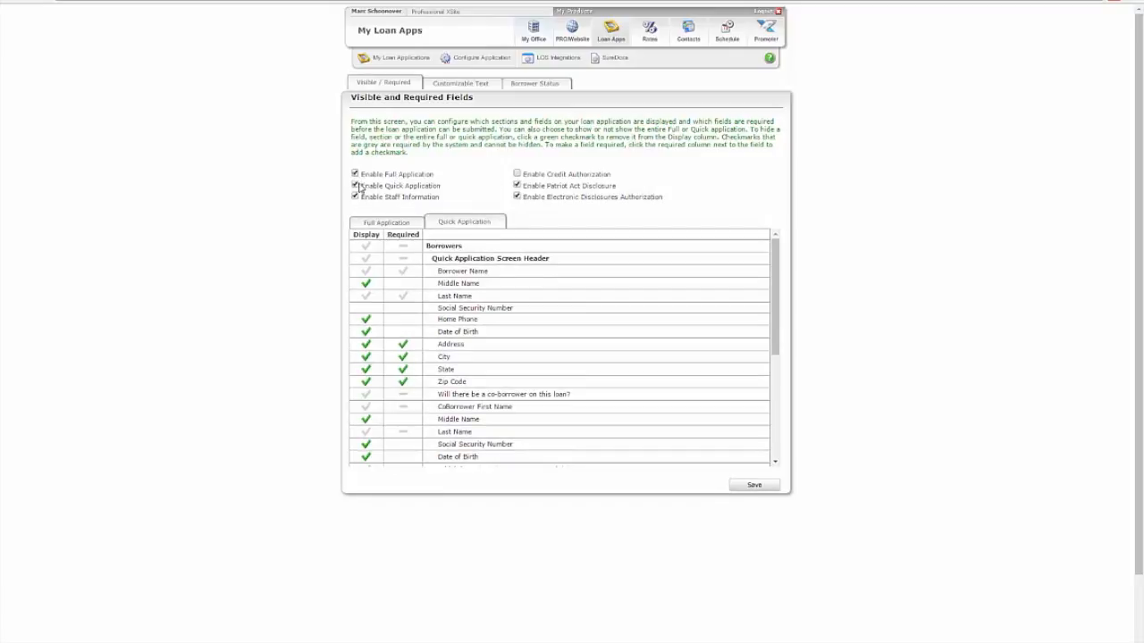
left_click(355, 185)
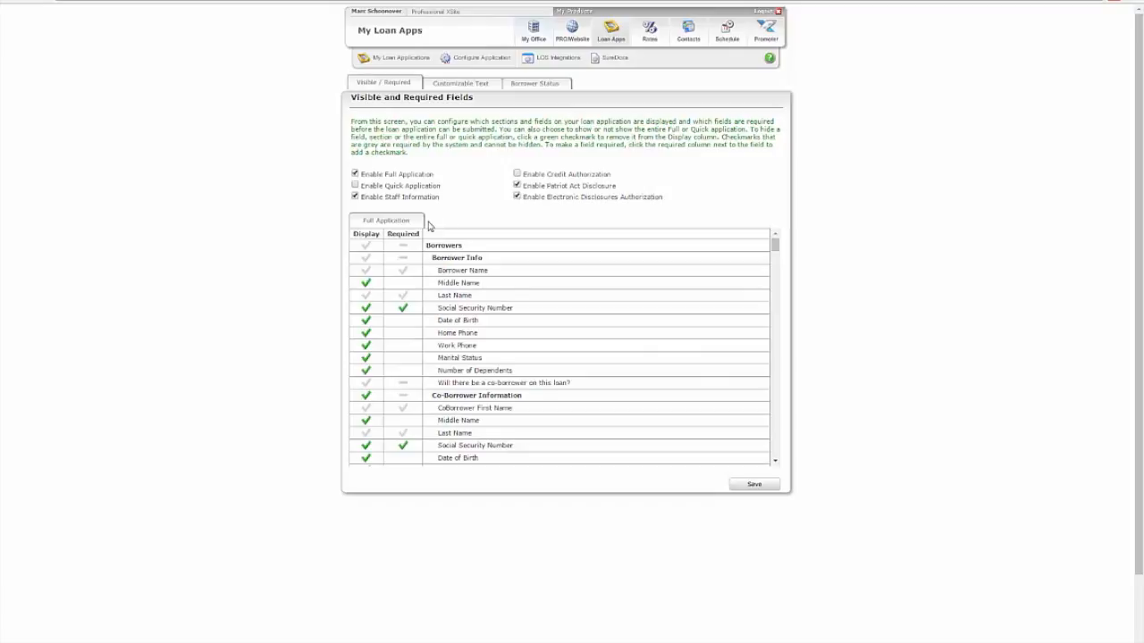
left_click(355, 185)
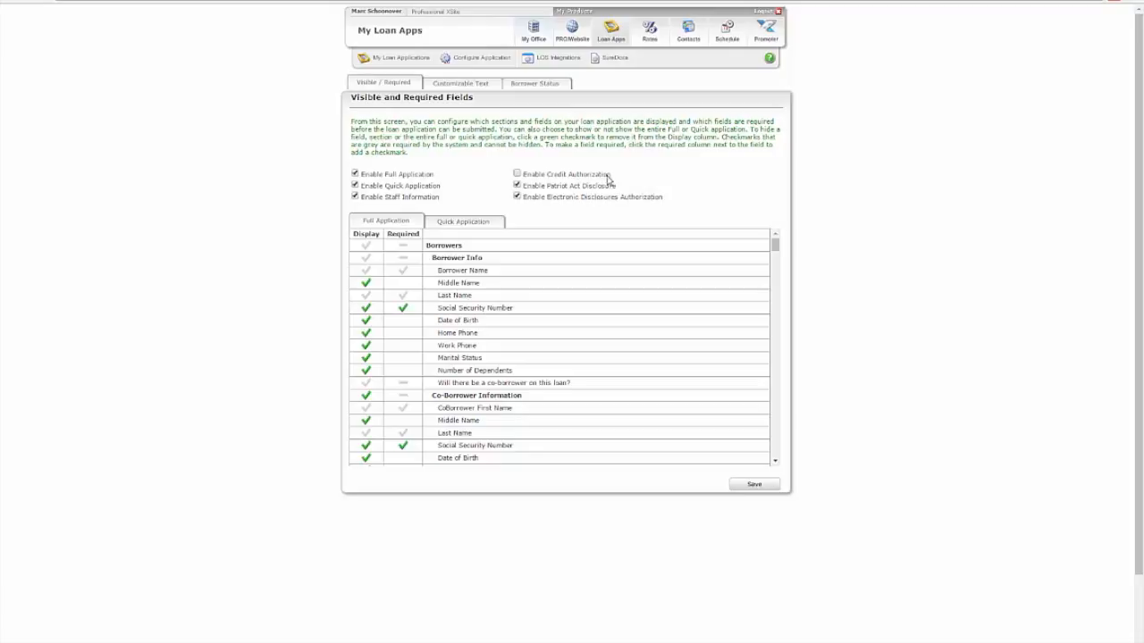
left_click(517, 174)
left_click(453, 223)
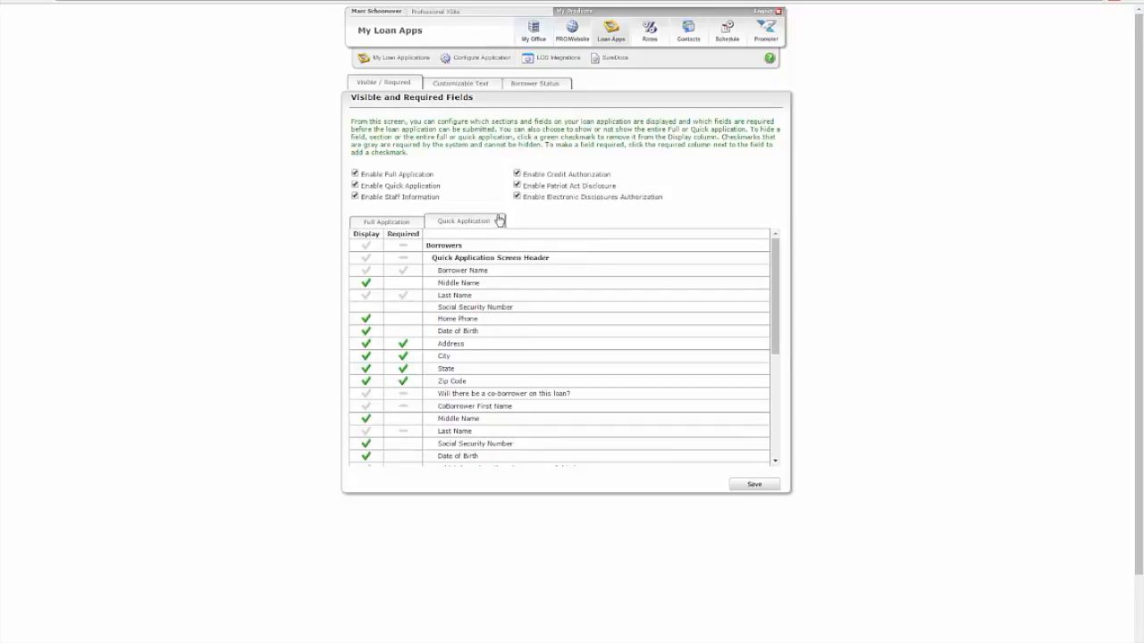
On the Customizable Text tab, open the Full Application e-mail template for editing
left_click(459, 86)
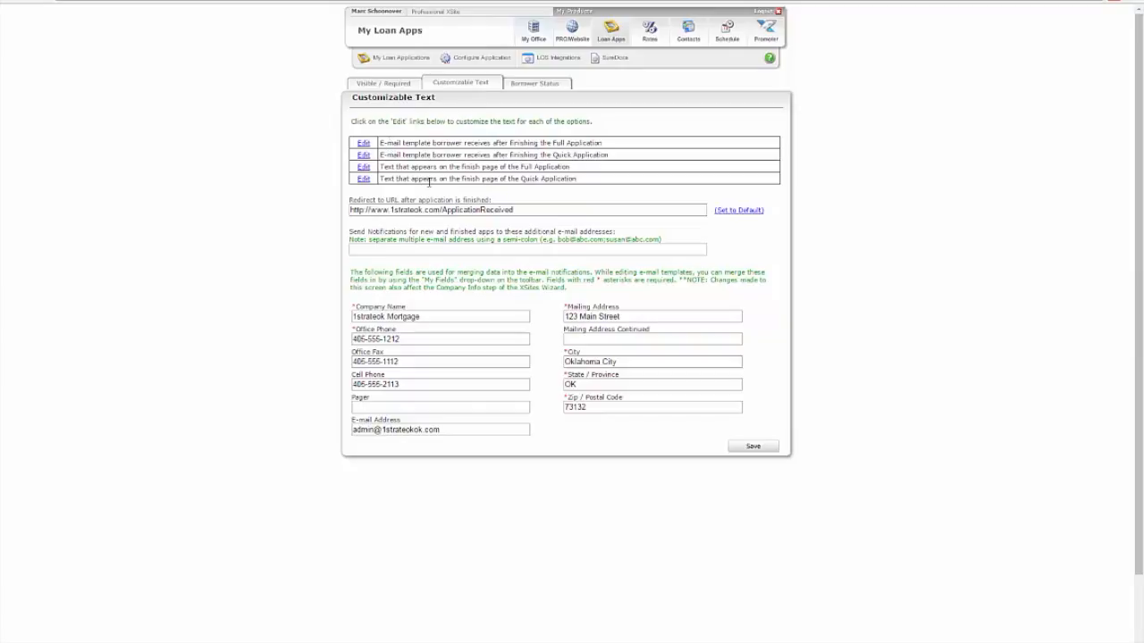
left_click_drag(387, 143, 593, 143)
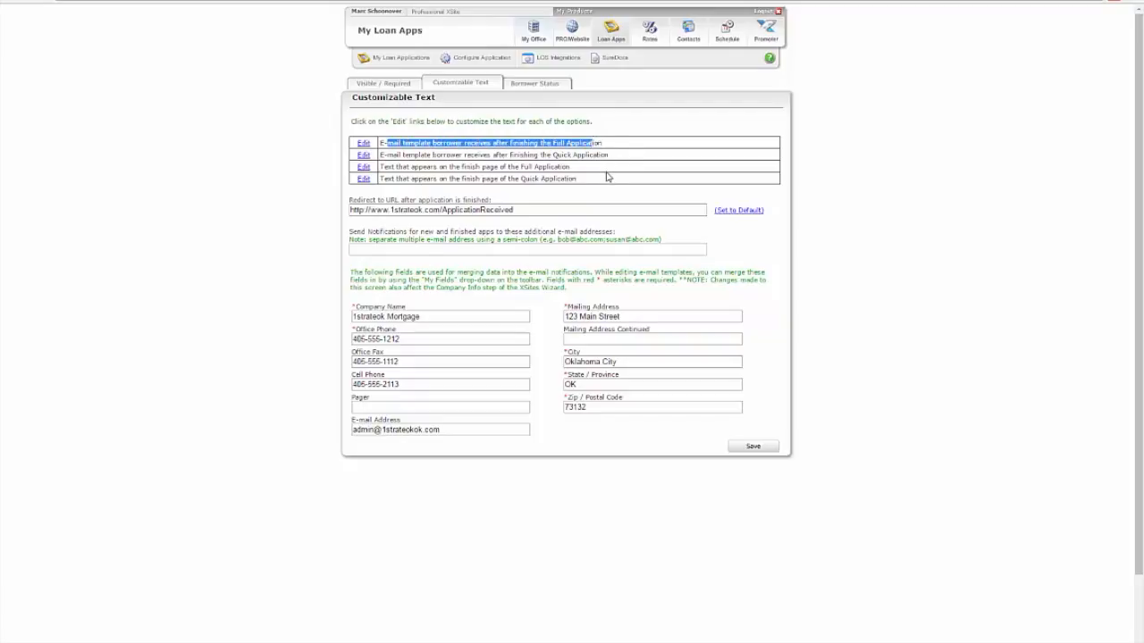
left_click(363, 143)
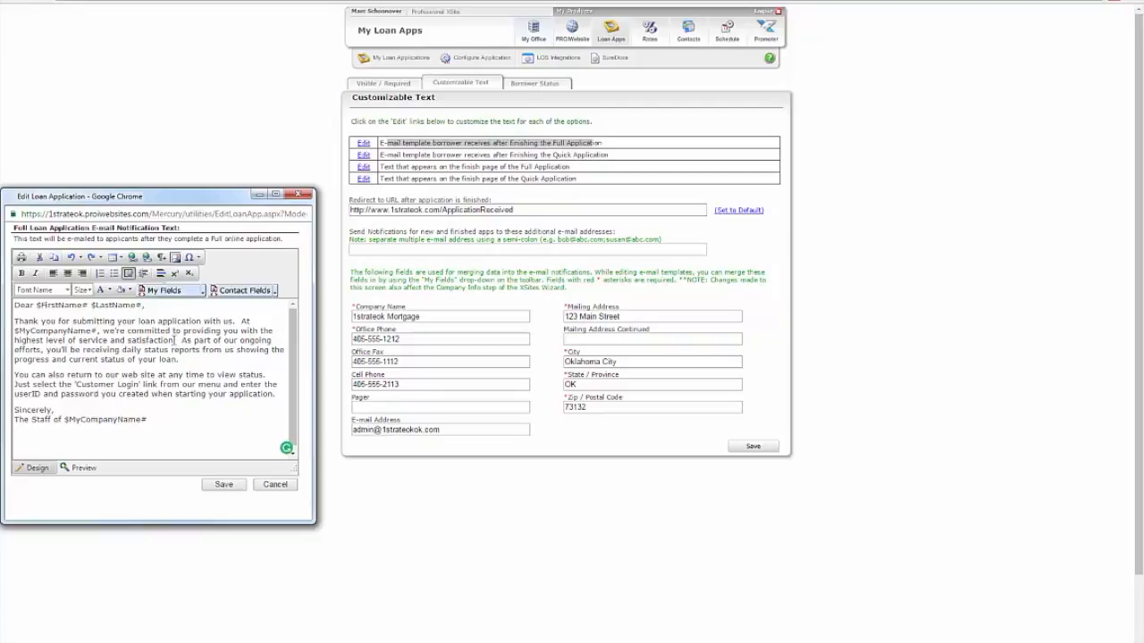
left_click_drag(37, 306, 76, 306)
left_click_drag(146, 306, 14, 332)
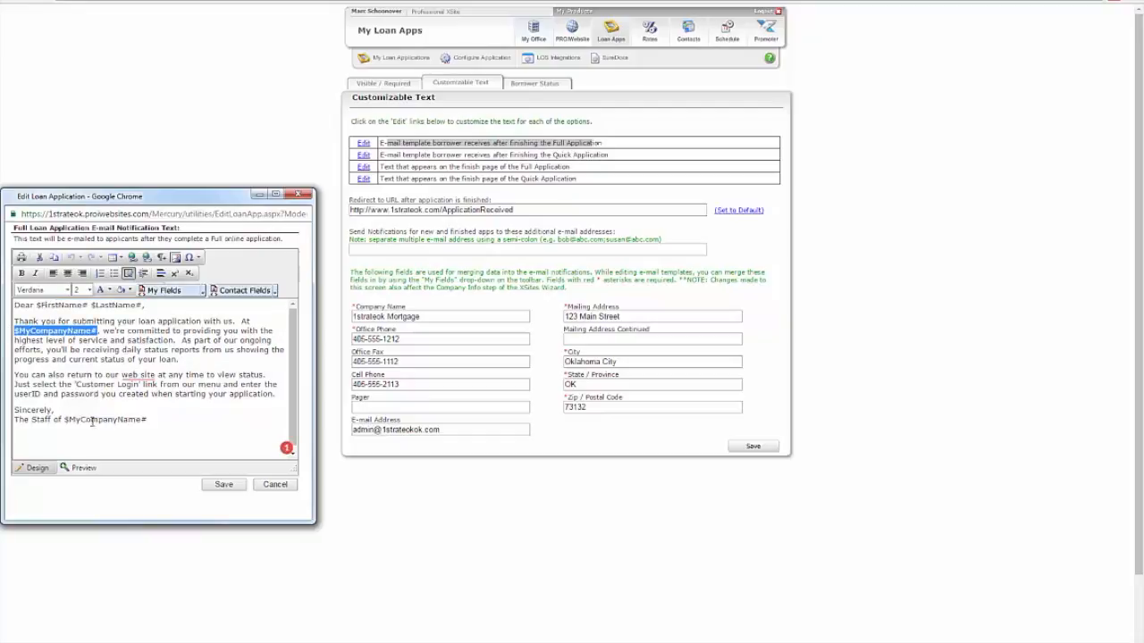
left_click(65, 419)
left_click(147, 417, "shift")
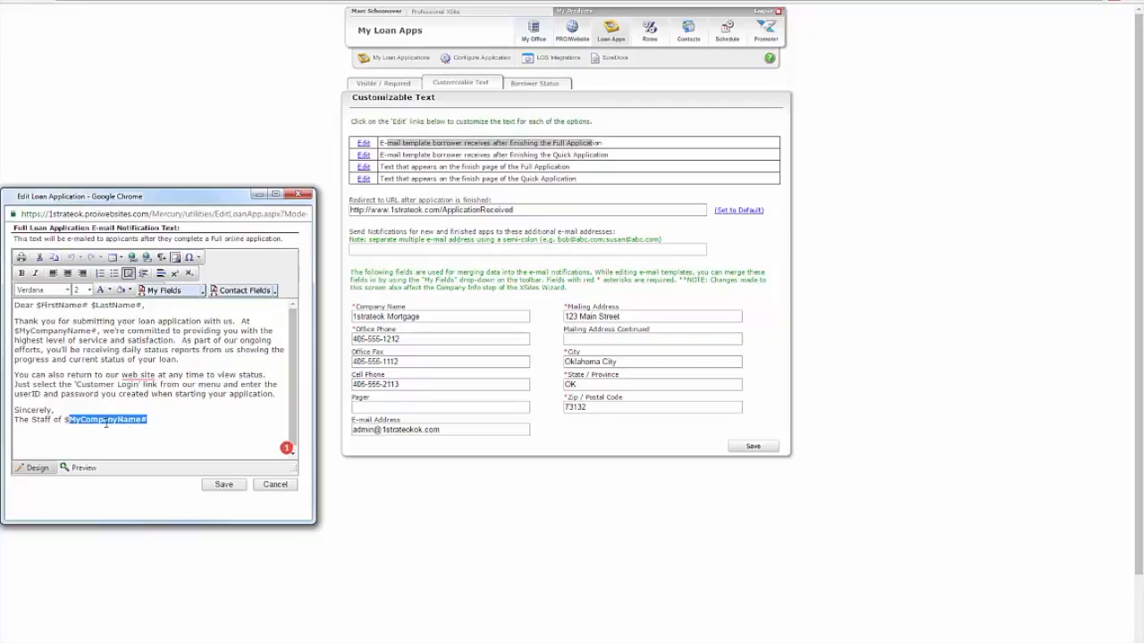
left_click_drag(63, 419, 69, 420)
left_click_drag(147, 419, 63, 419)
left_click_drag(14, 320, 230, 320)
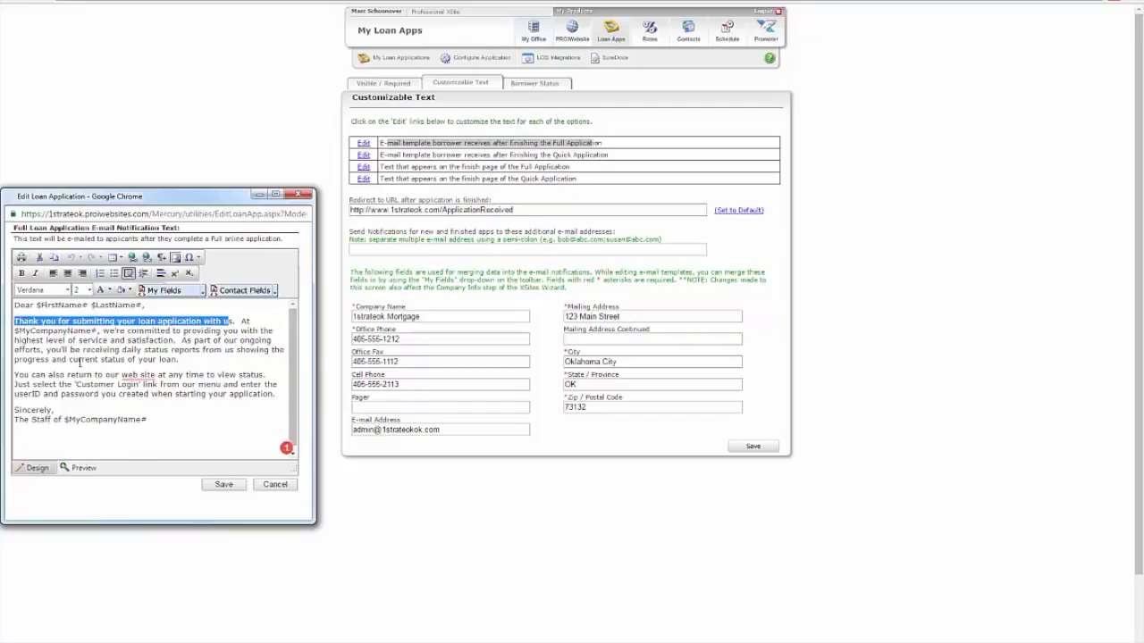
After 'your loan.', add 'Now that you have completed the application. we will need additional information from you.' then 'Including:'
left_click(228, 360)
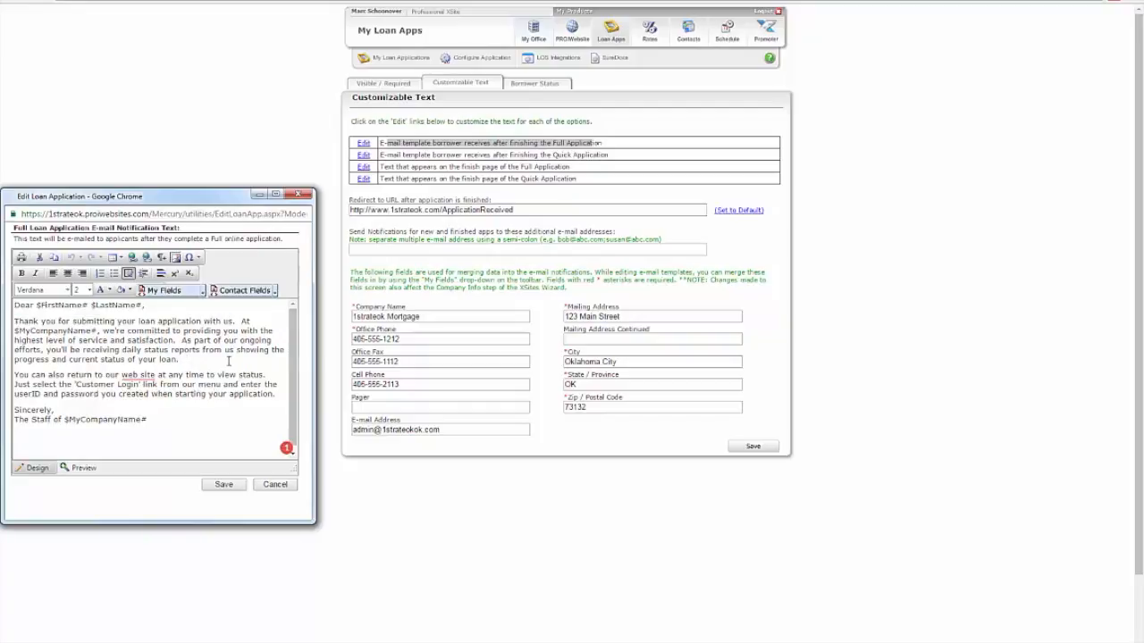
key("Return")
type("Now ")
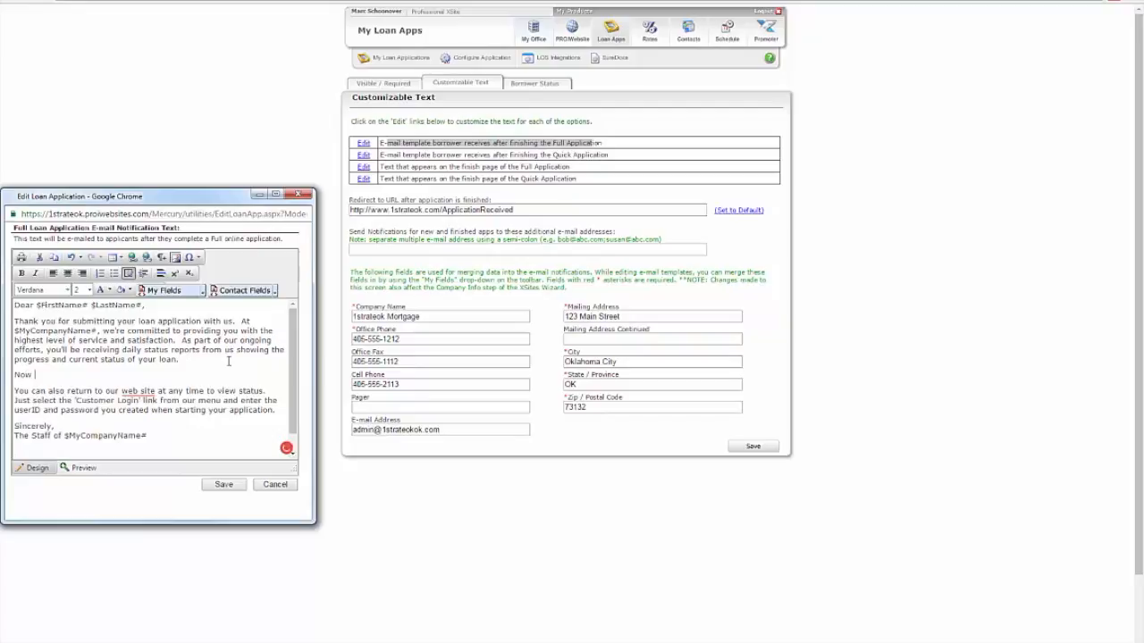
type("that you have completed the applic")
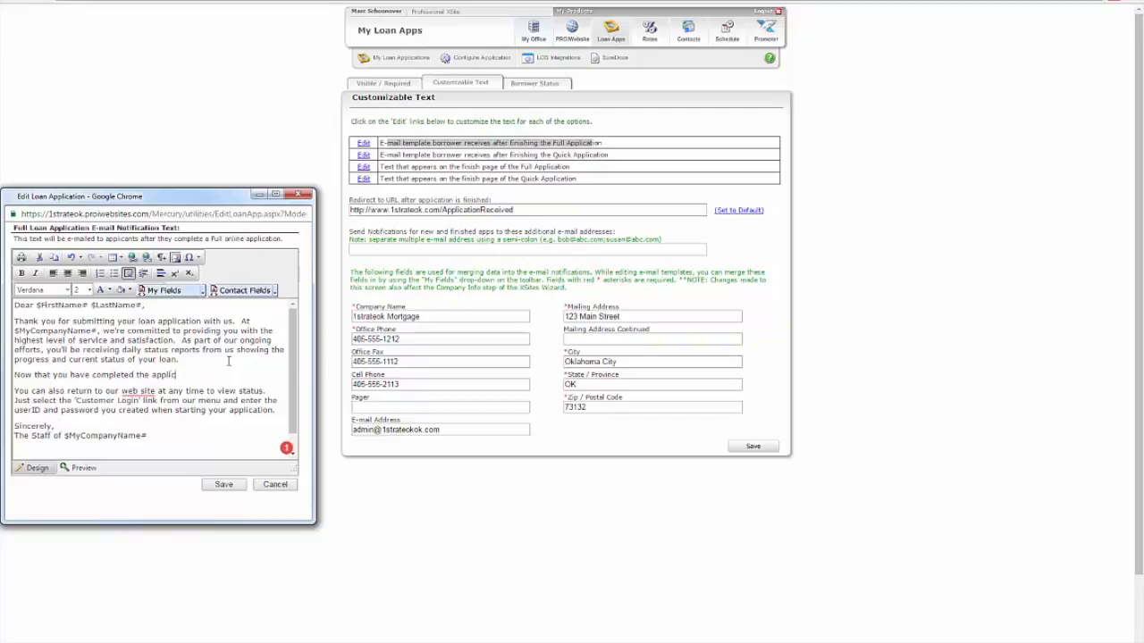
type("ation. we will need additional information you")
key("BackSpace")
key("BackSpace")
key("BackSpace")
type("from you.")
key("Return")
type("Icl")
key("shift+Left")
key("shift+Left")
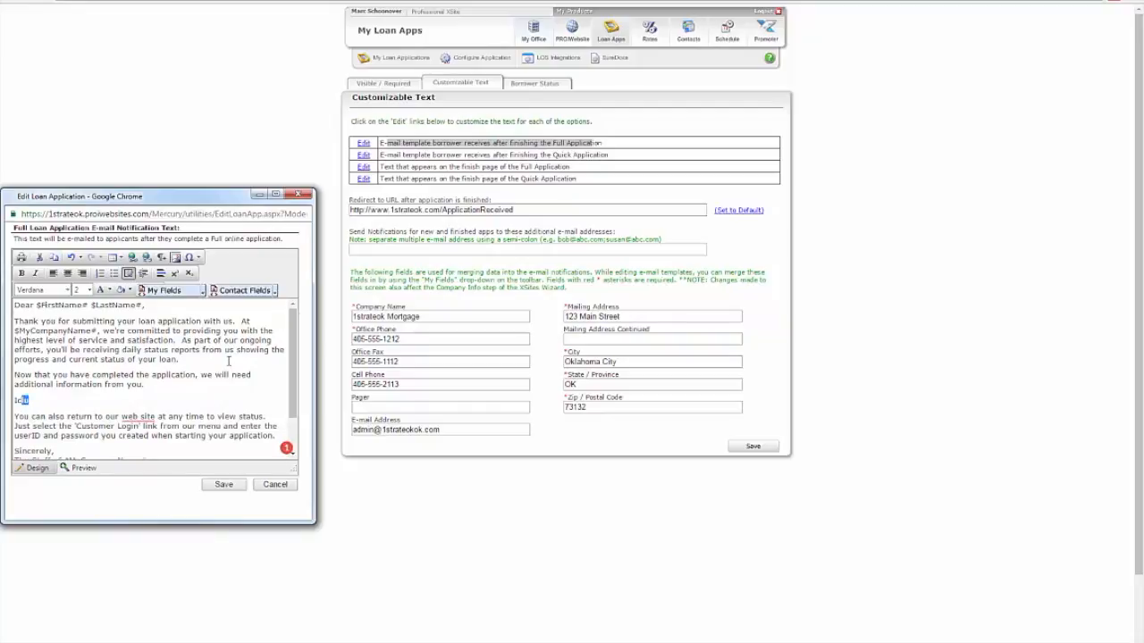
type("Including")
type(":")
Cancel the Full Application e-mail template edits, discarding the new text
left_click(267, 485)
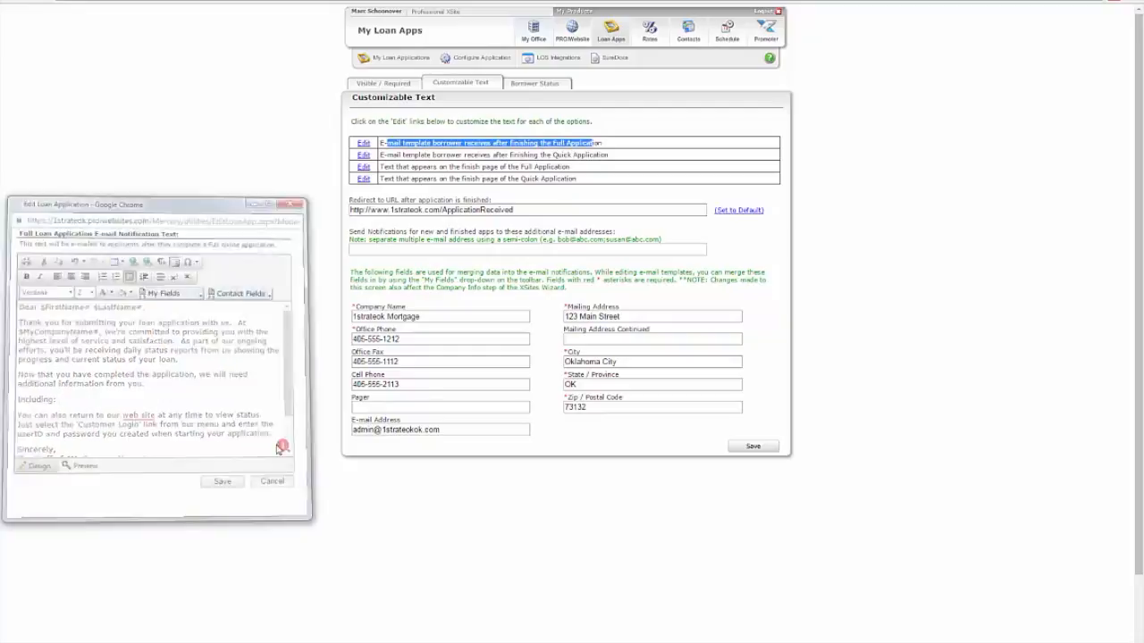
left_click(363, 155)
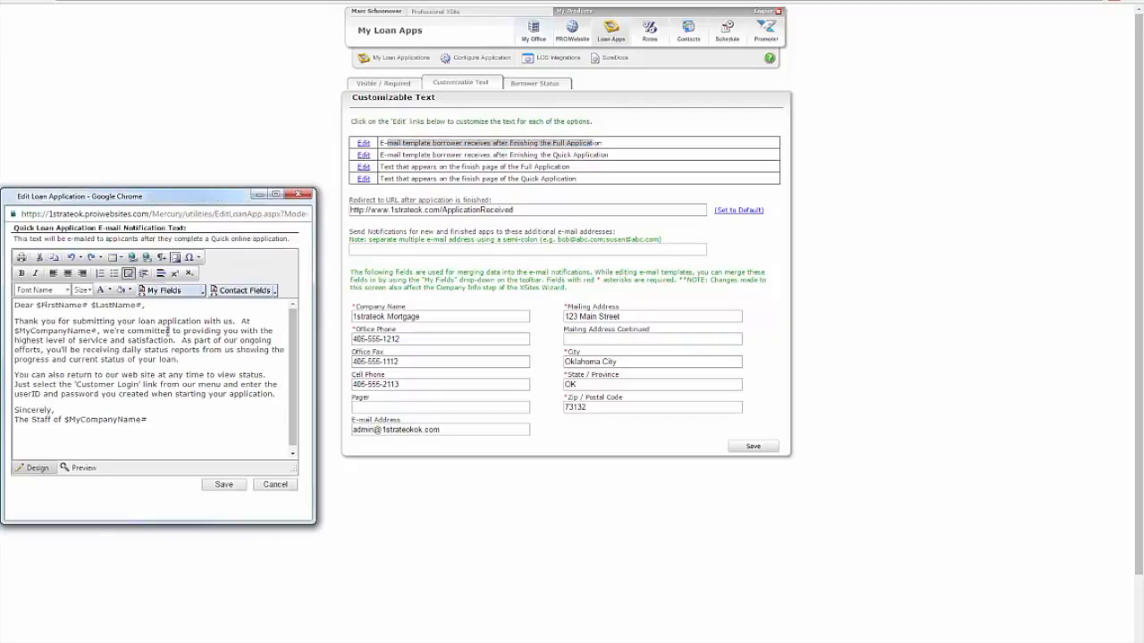
left_click(303, 195)
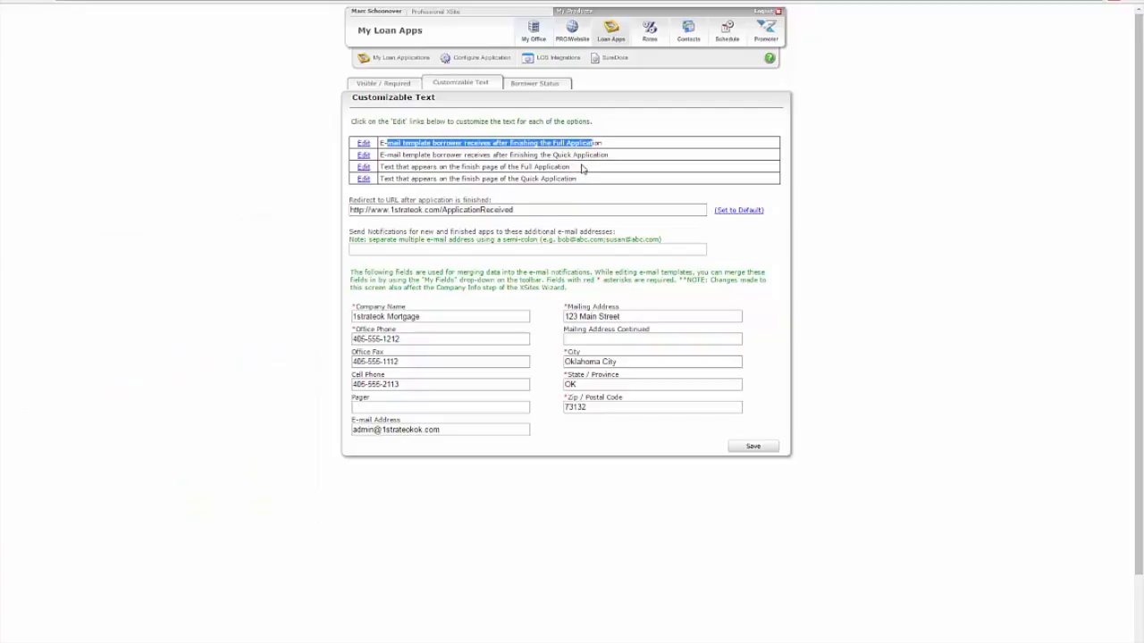
left_click_drag(580, 168, 381, 172)
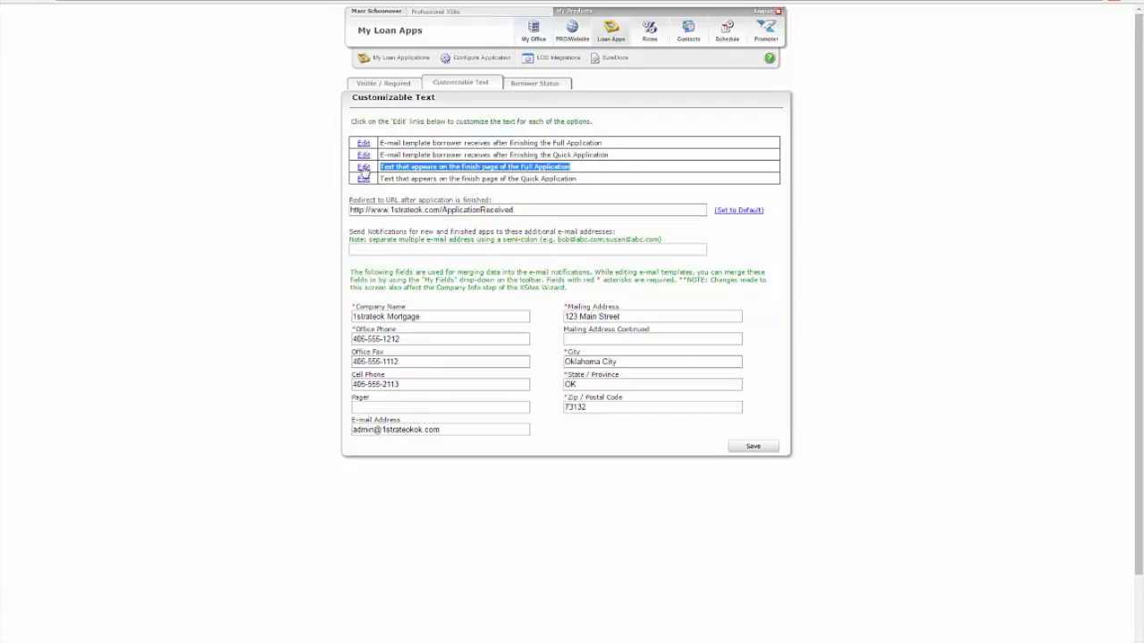
Review the Full Application finish-page text, cancel without changes, and go to the Loan Apps overview
left_click(364, 167)
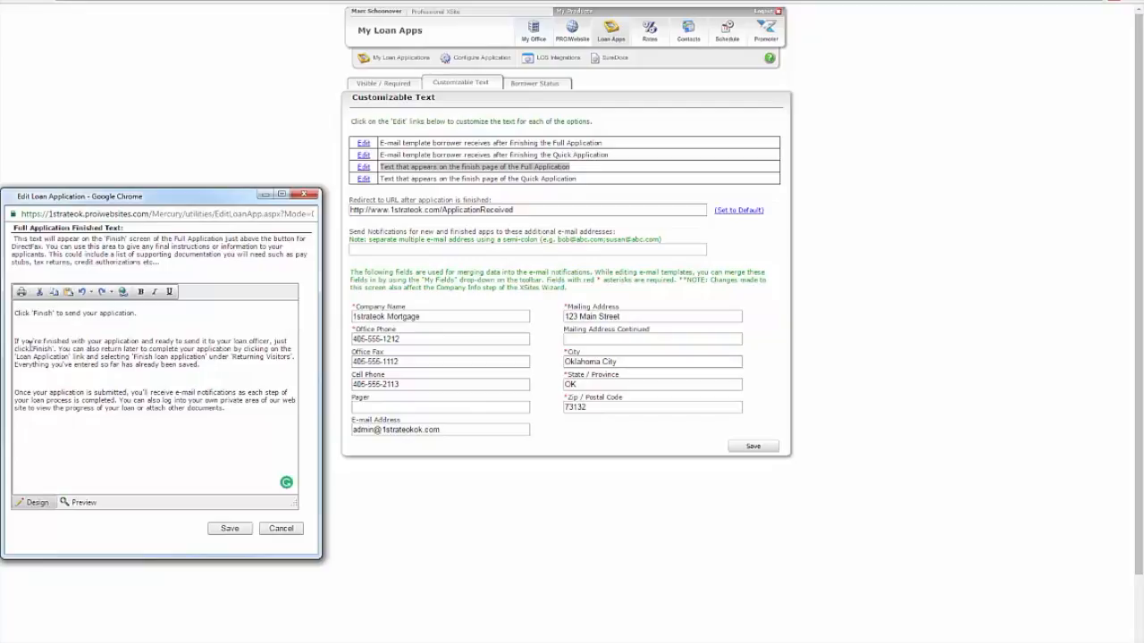
left_click_drag(15, 341, 200, 370)
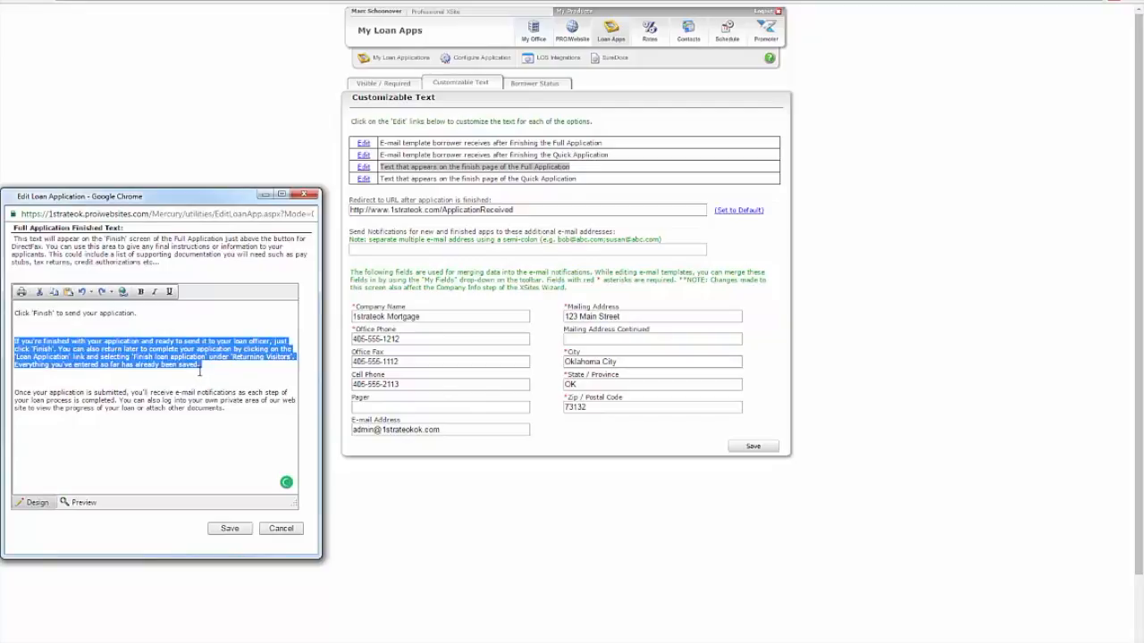
left_click(208, 369)
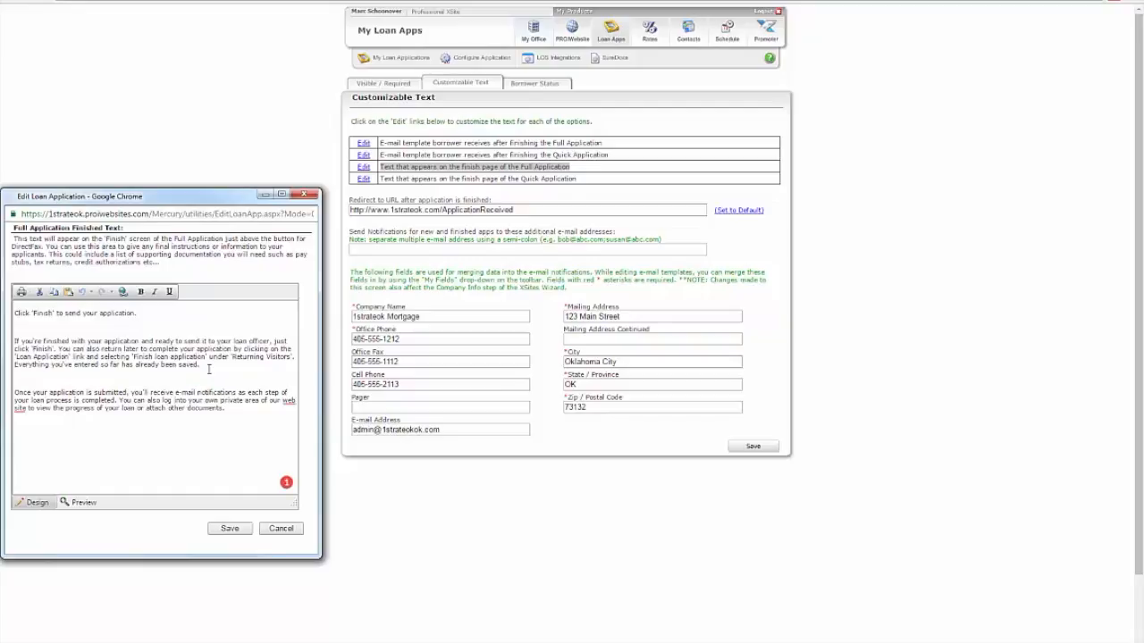
left_click(282, 529)
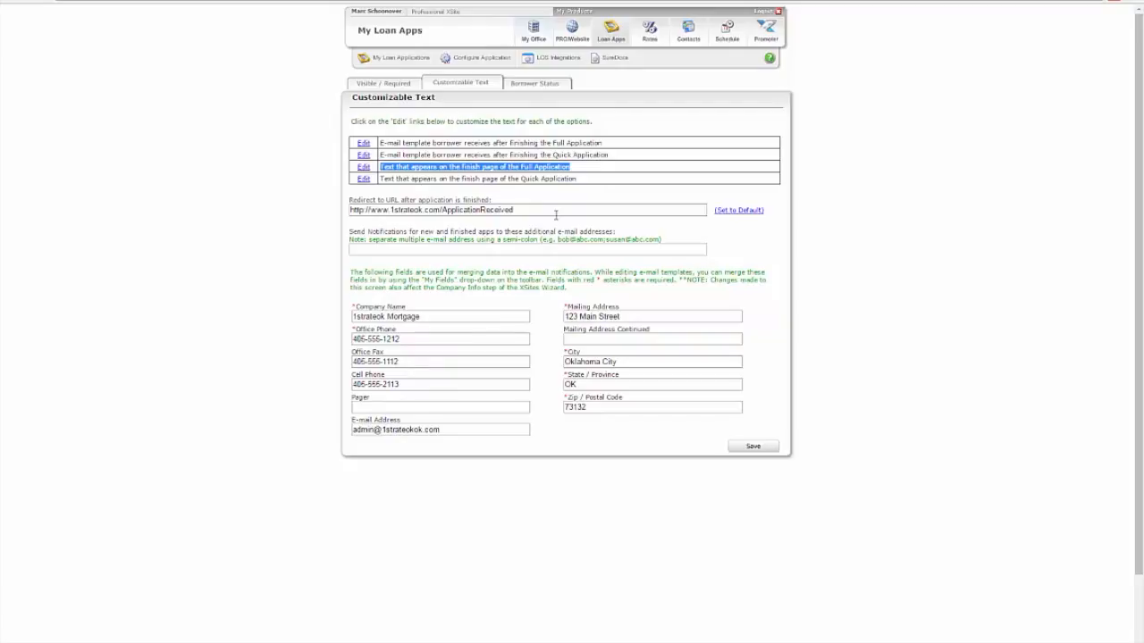
left_click(611, 33)
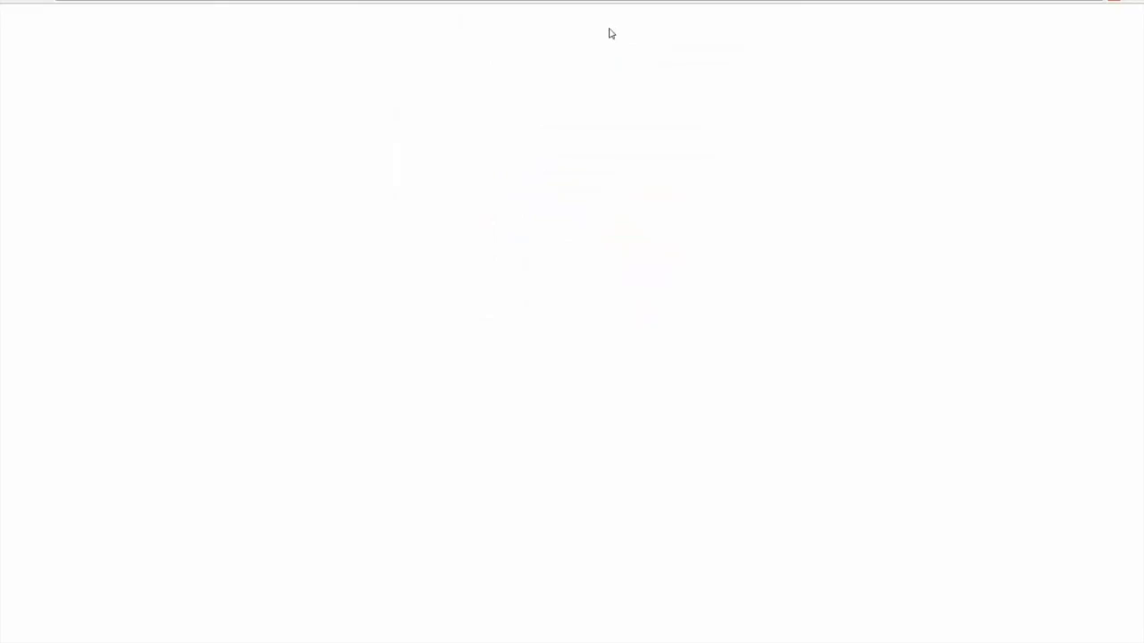
List all 27 deleted loan applications and open one borrower's status checklist
left_click(370, 241)
left_click(585, 173)
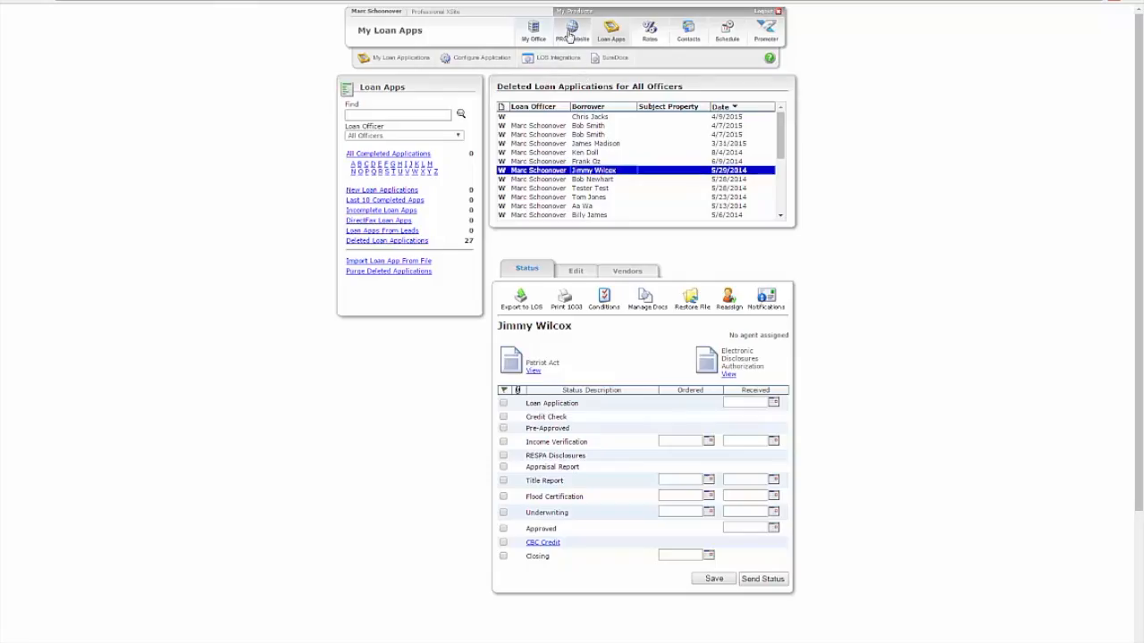
mouse_move(533, 34)
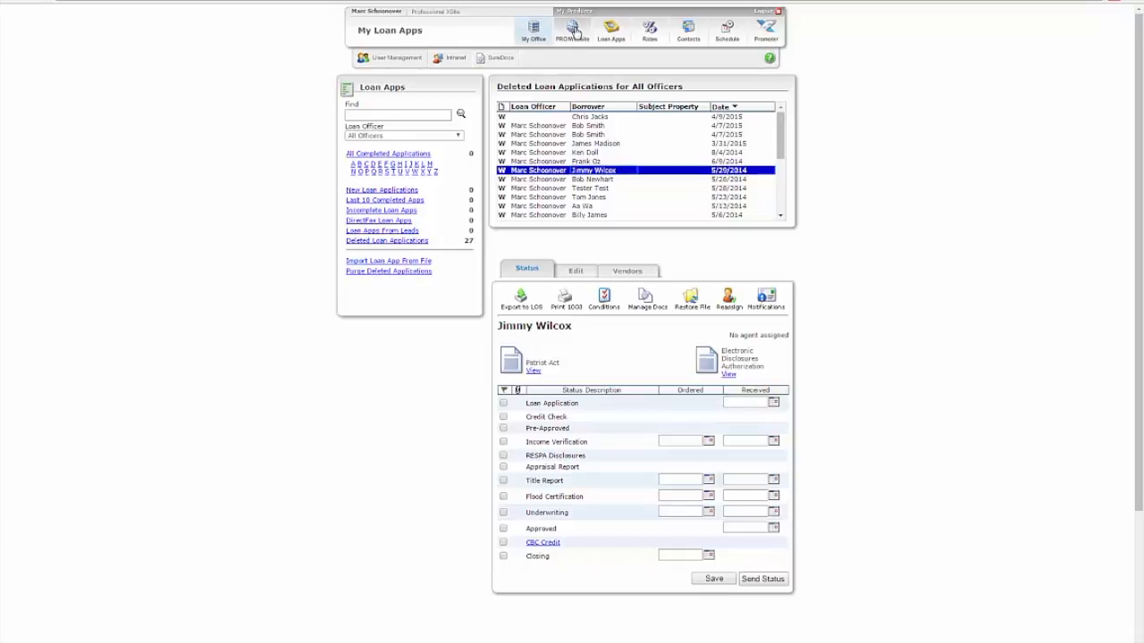
Open the website area's Company Info settings and highlight the company name value
left_click(573, 32)
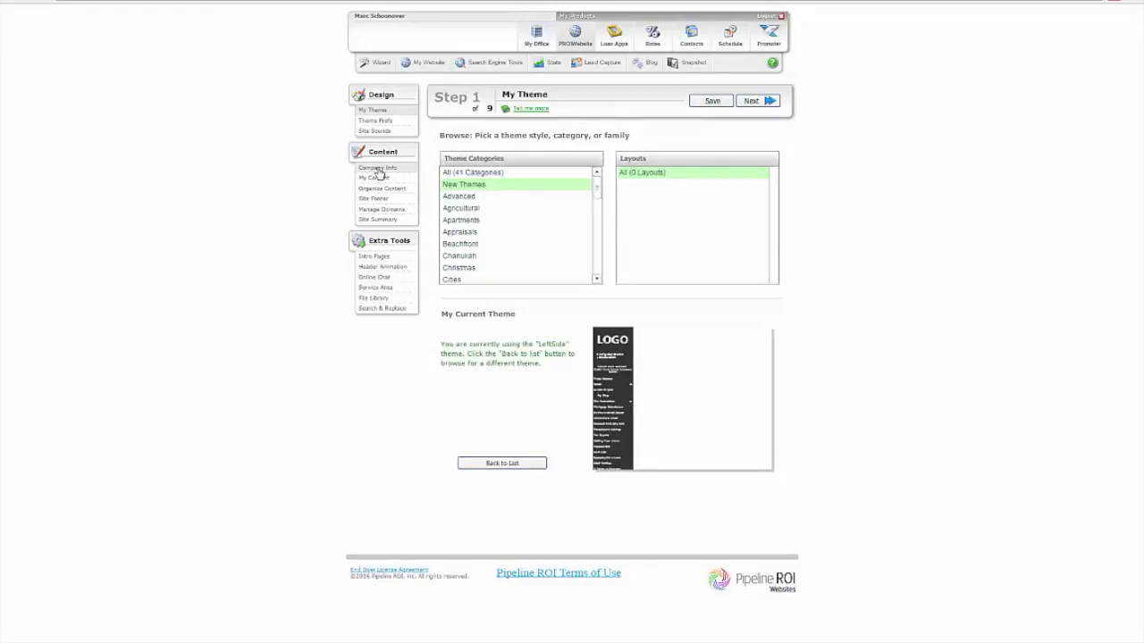
left_click(378, 169)
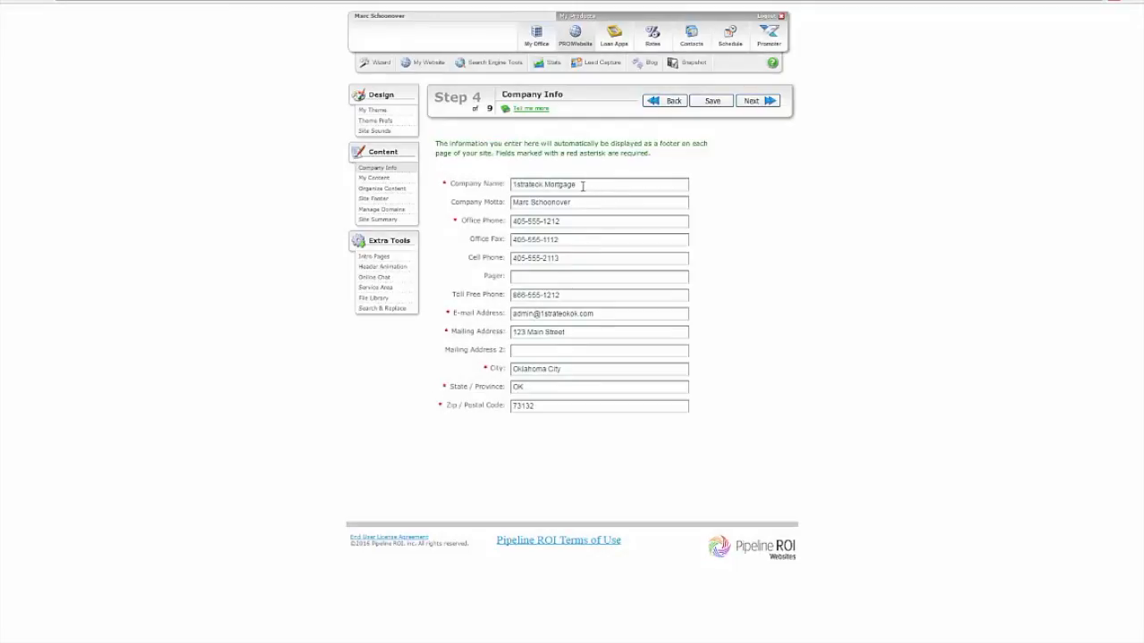
left_click_drag(583, 186, 492, 185)
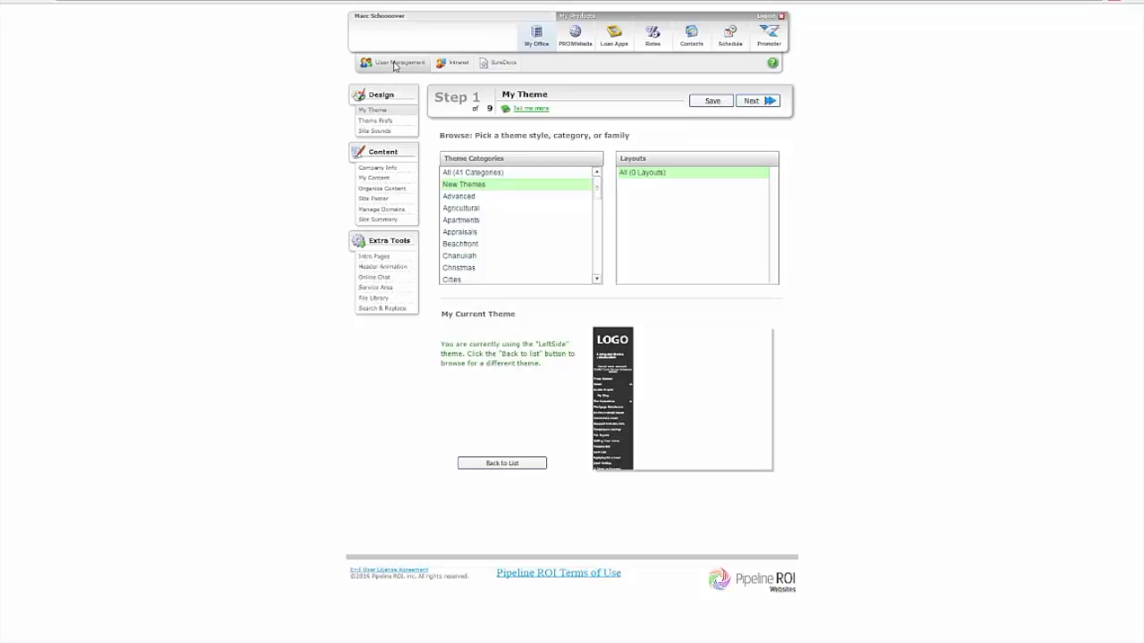
Bring up a blank Create New User form from User Management and select the prefilled street address
left_click(394, 64)
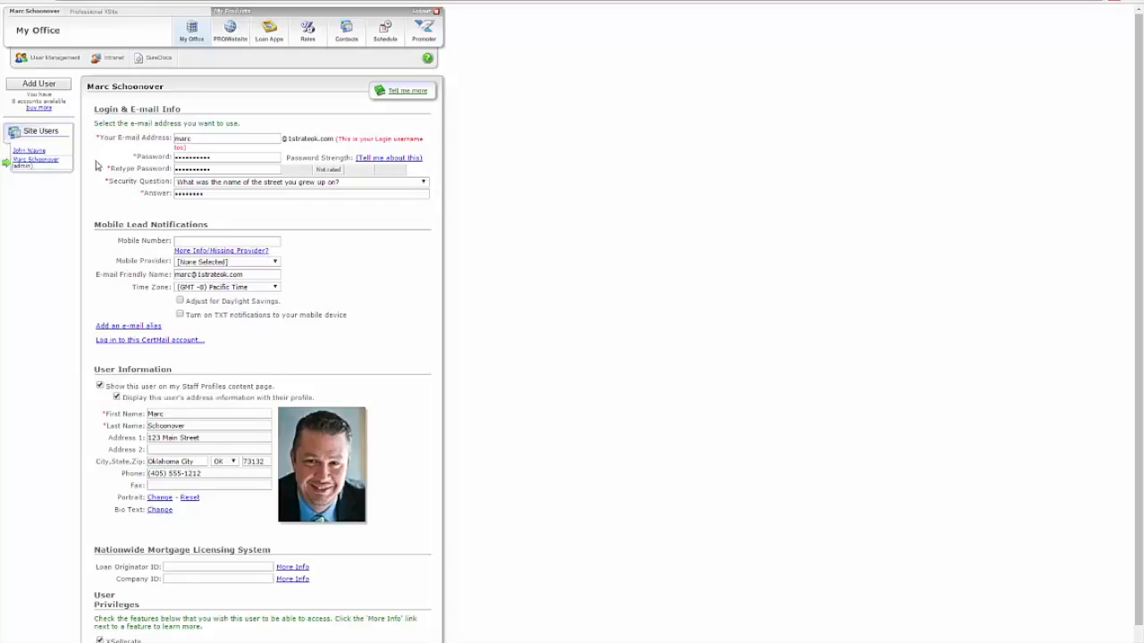
left_click(39, 84)
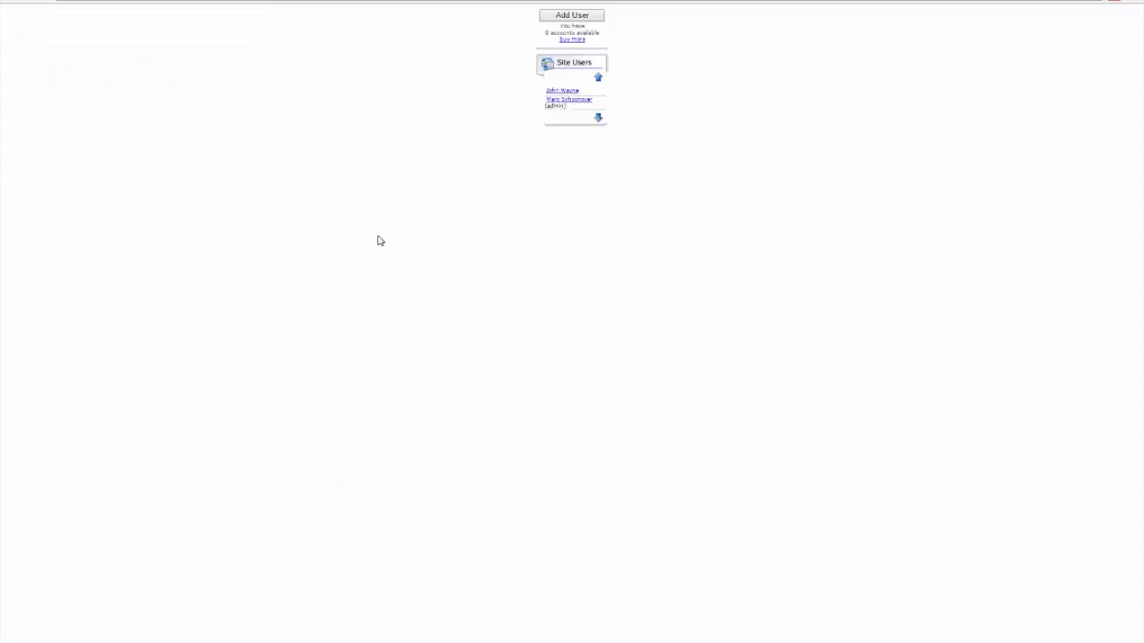
left_click_drag(211, 432, 139, 431)
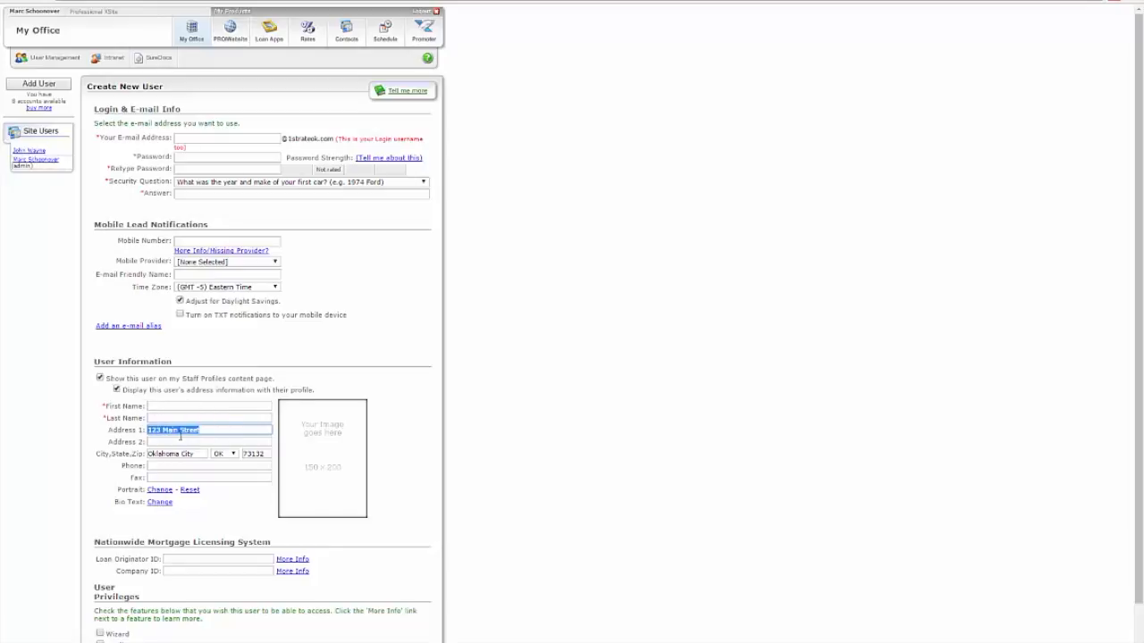
Step through the E-mail, Password, Loan Originator ID and Company ID fields, then grant the Wizard privilege
left_click(183, 138)
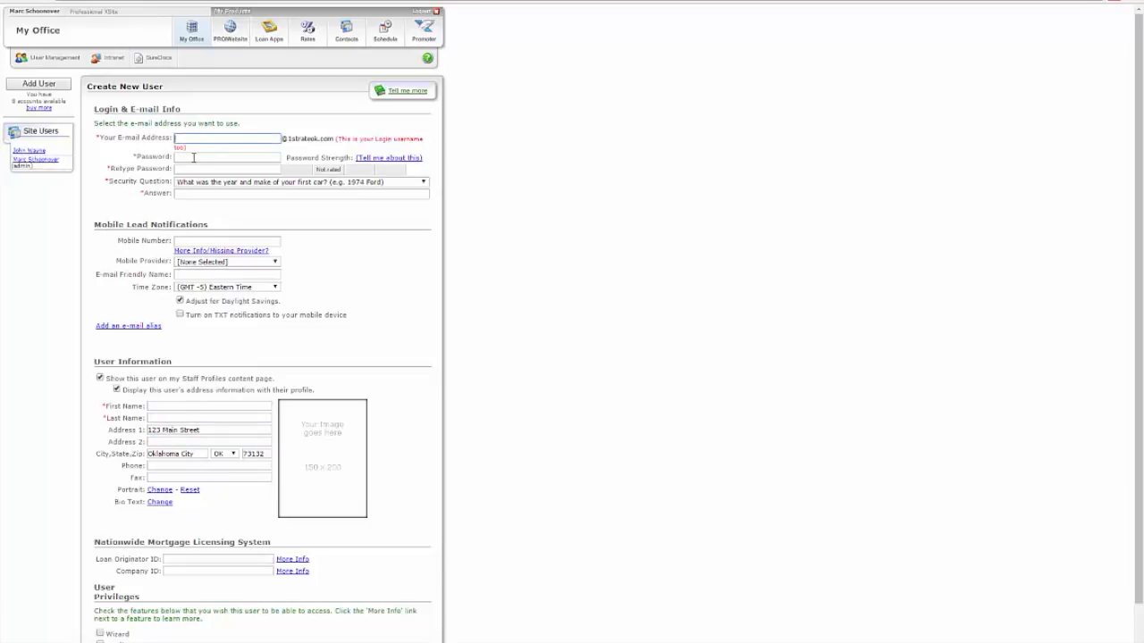
left_click(192, 157)
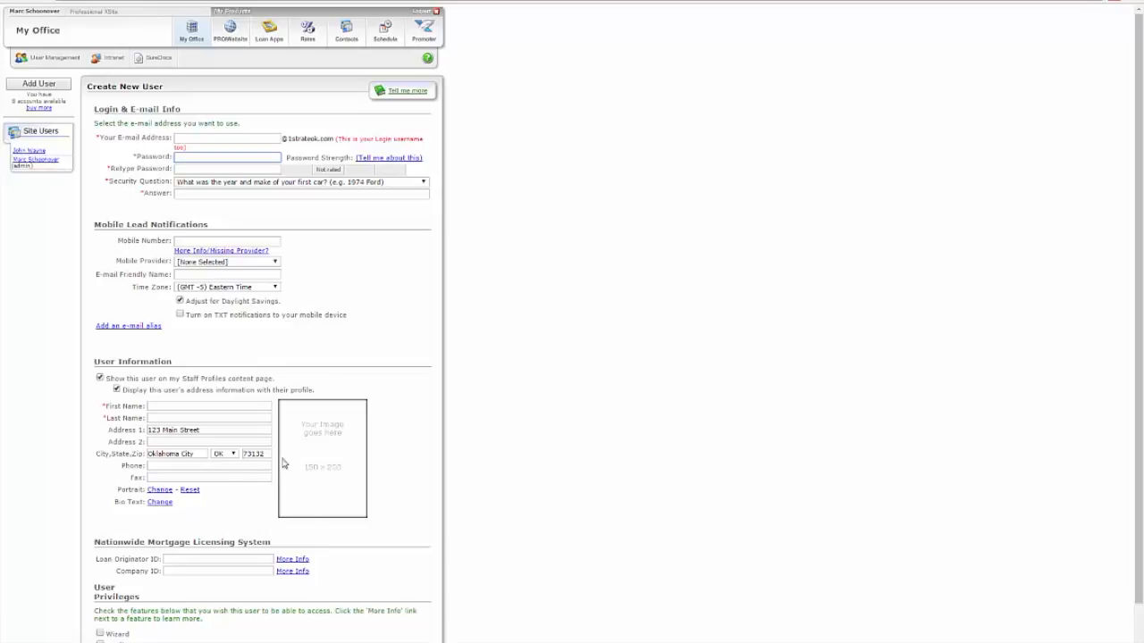
scroll(212, 495, "down", 2)
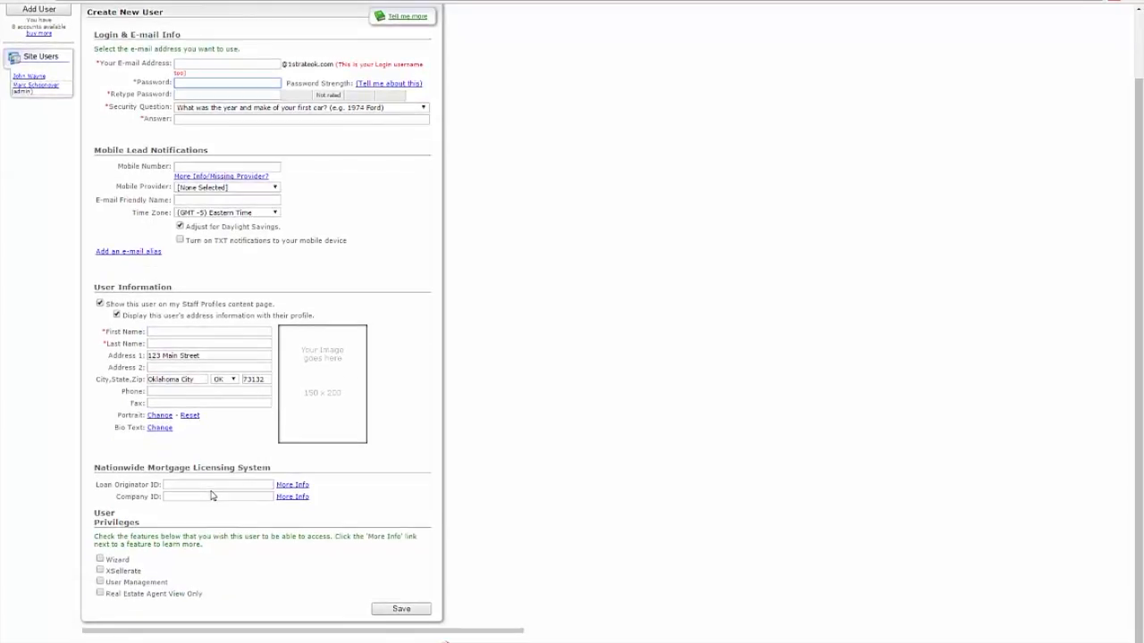
left_click(175, 486)
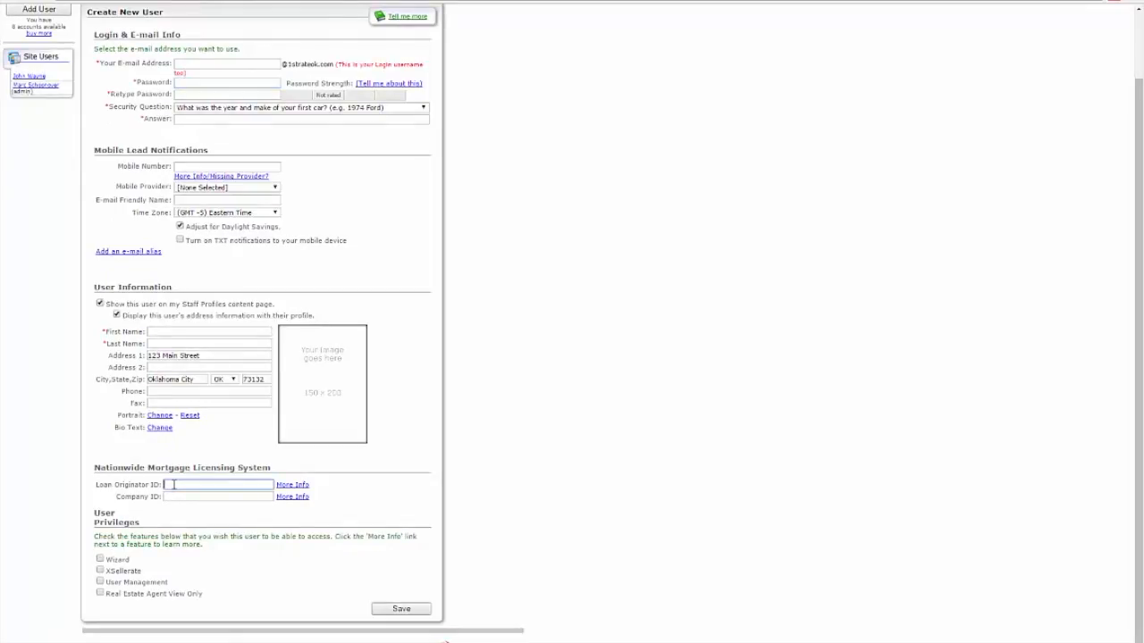
left_click(174, 496)
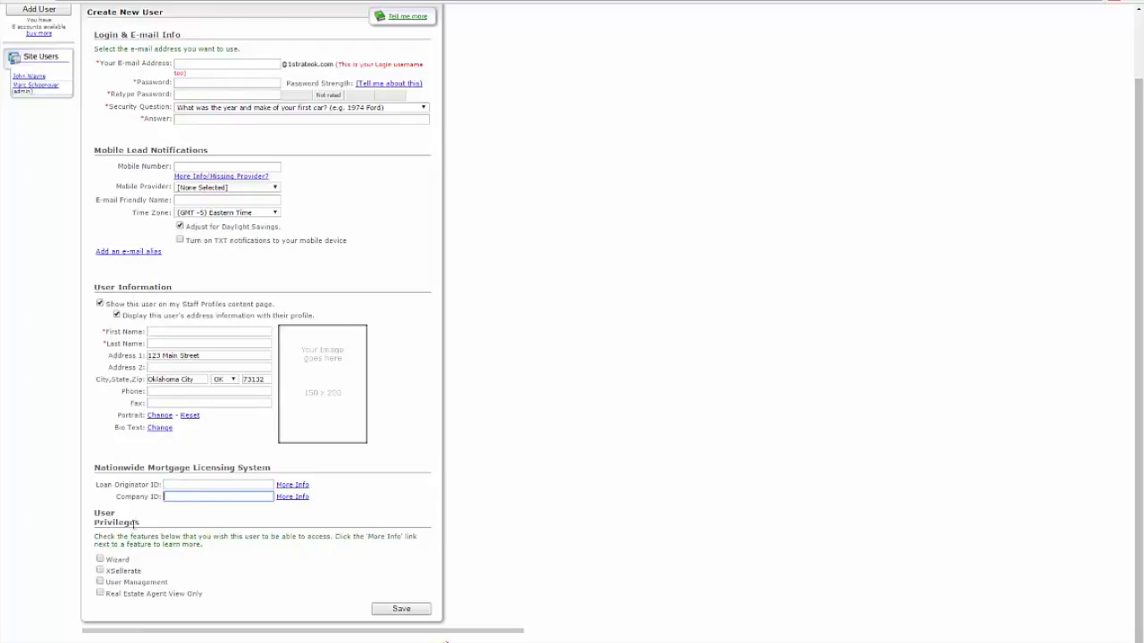
left_click_drag(141, 529, 94, 511)
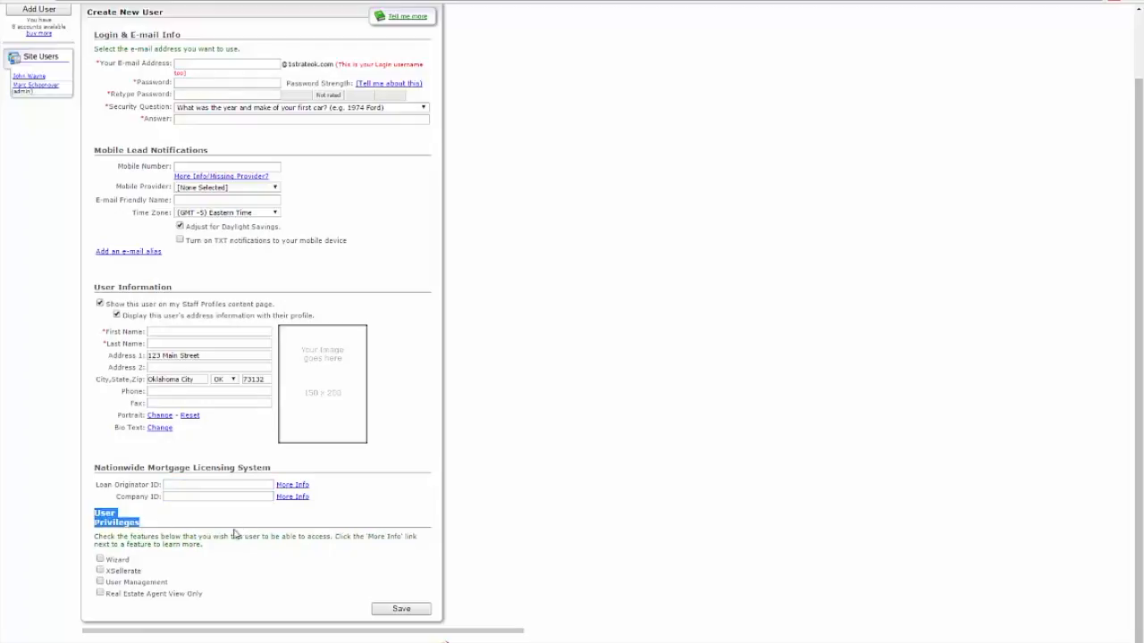
left_click(100, 559)
Scroll up and down through the Create New User form
scroll(214, 540, "up", 2)
scroll(444, 508, "down", 2)
scroll(396, 368, "up", 2)
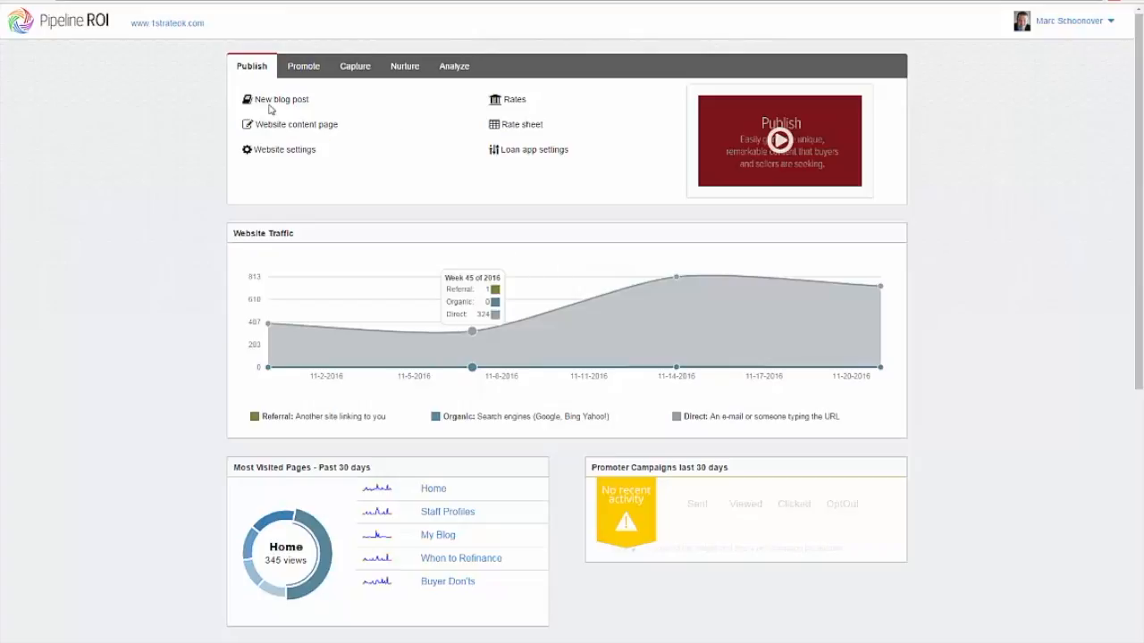
Add a new page from the Custom tab of the Website content pages
mouse_move(270, 102)
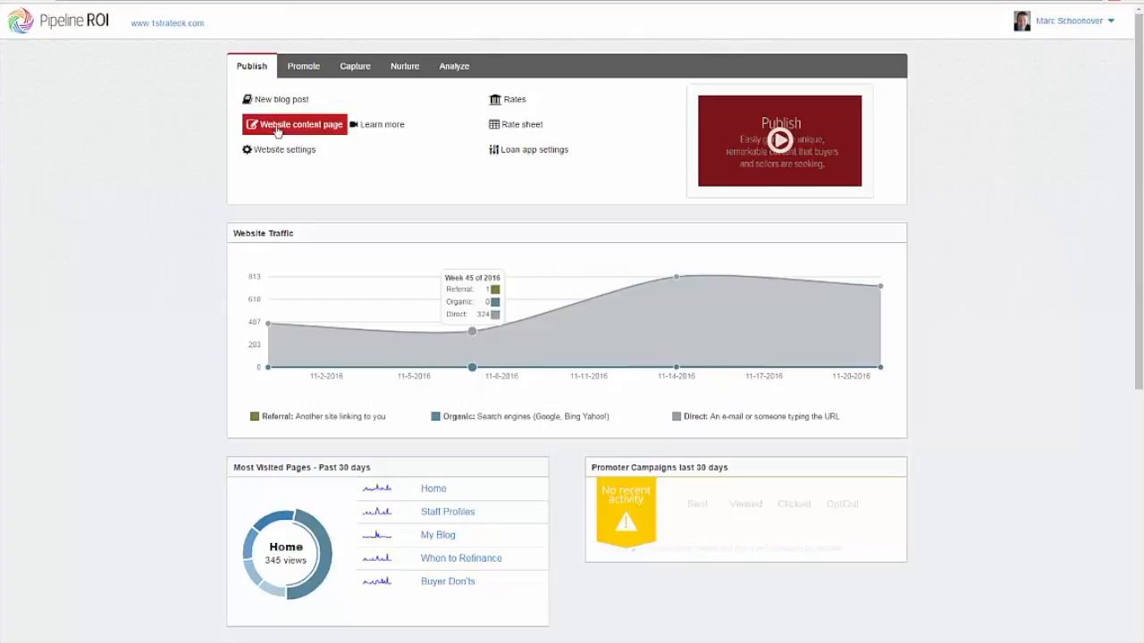
left_click(277, 129)
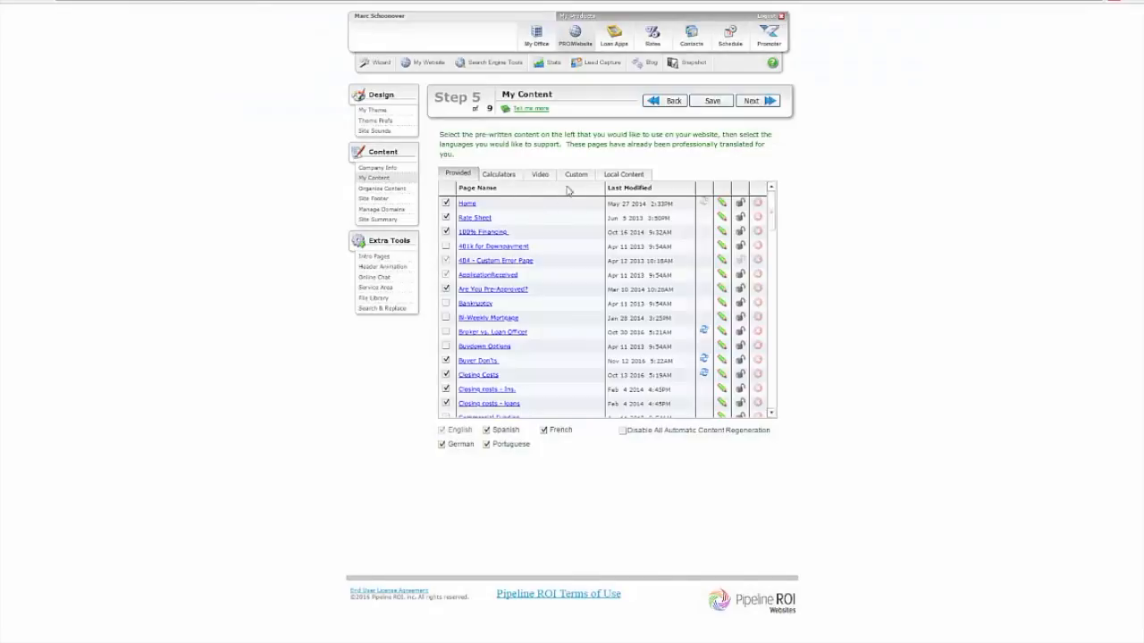
left_click(578, 175)
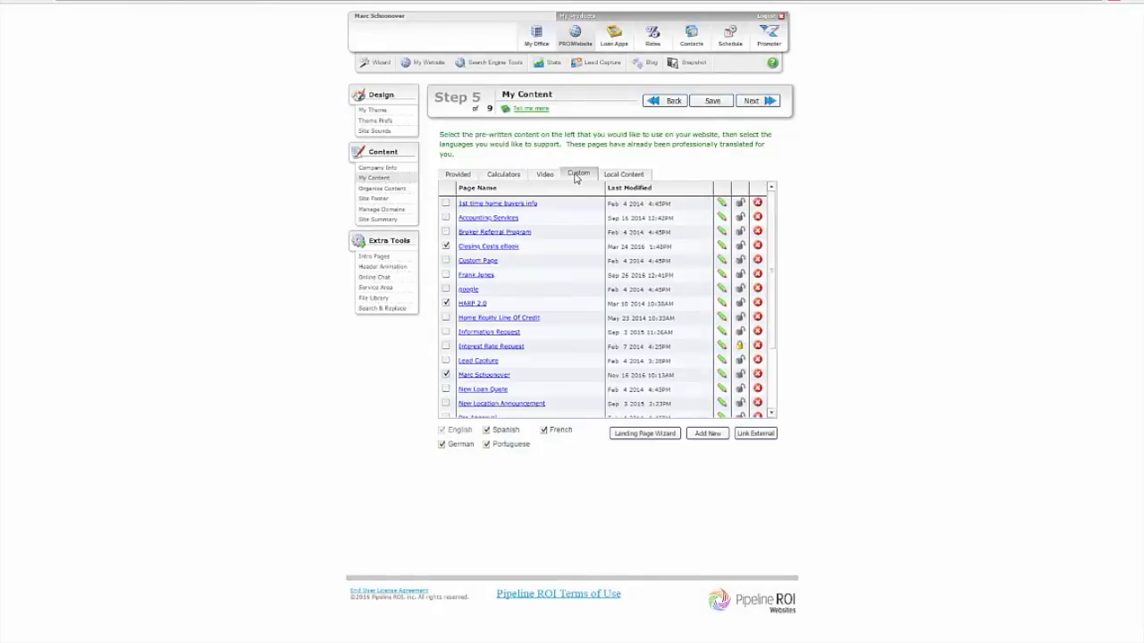
left_click(708, 433)
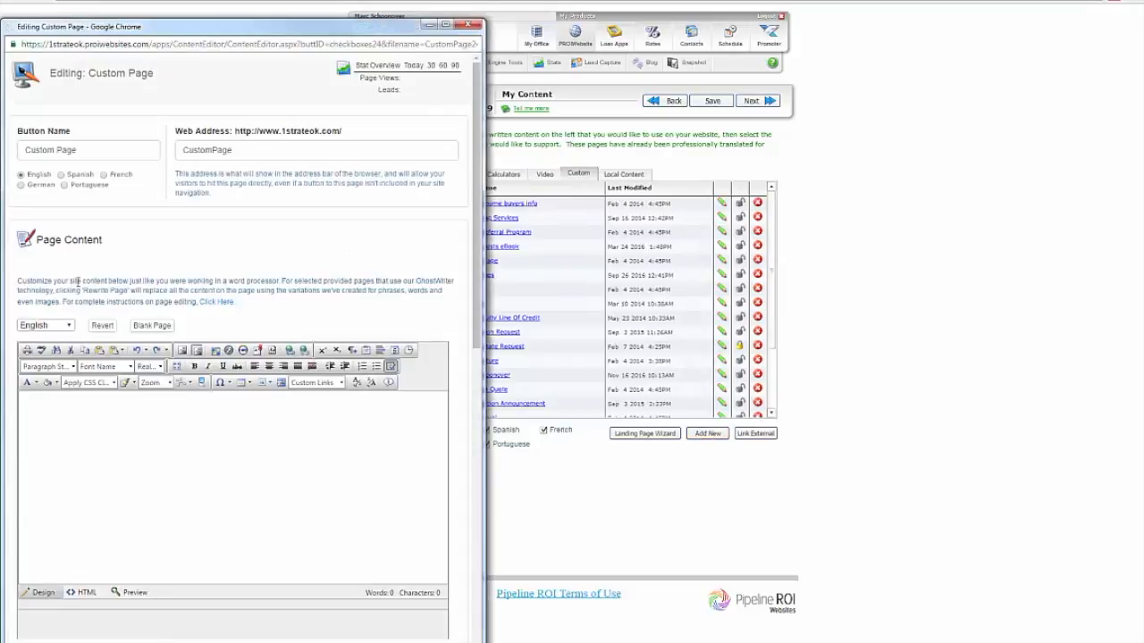
Name the new page 'Jumbo Loans' with the web address 'jumboloans'
left_click_drag(84, 152, 20, 151)
type("Jumbo Loans")
double_click(186, 152)
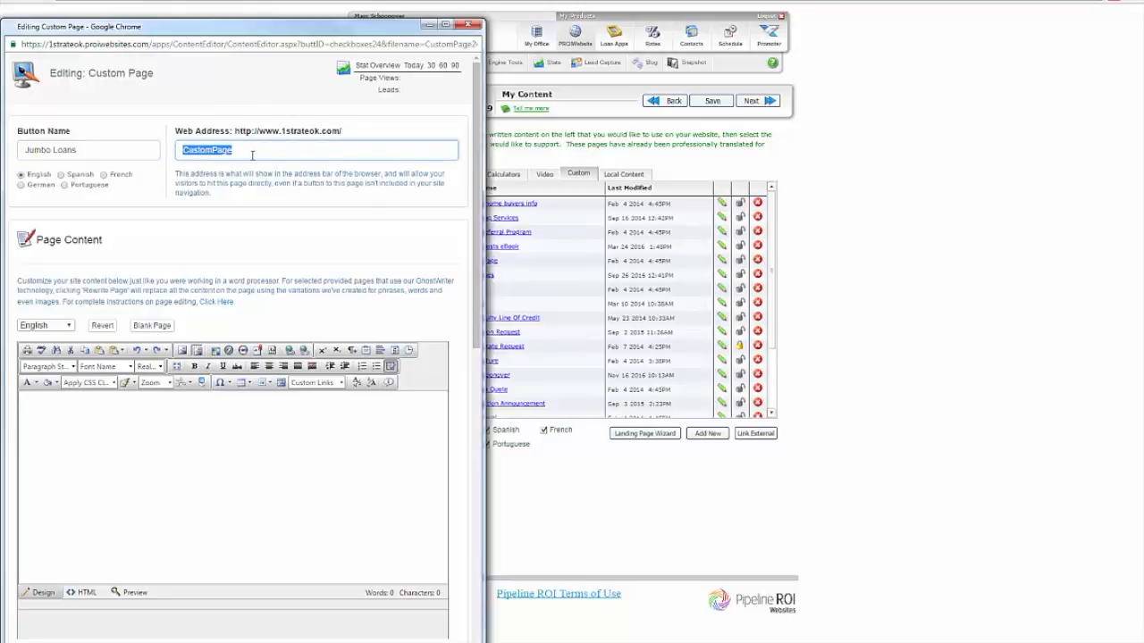
type("jumboloans")
Look at the paste options for the page content, then close the custom page editor
left_click(123, 407)
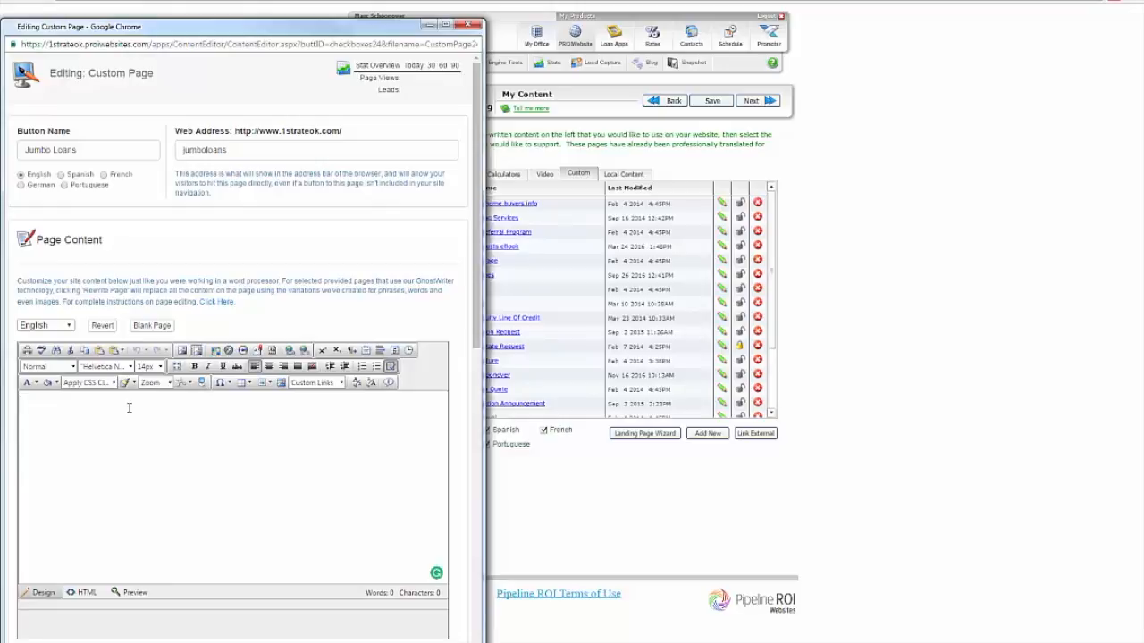
left_click(125, 351)
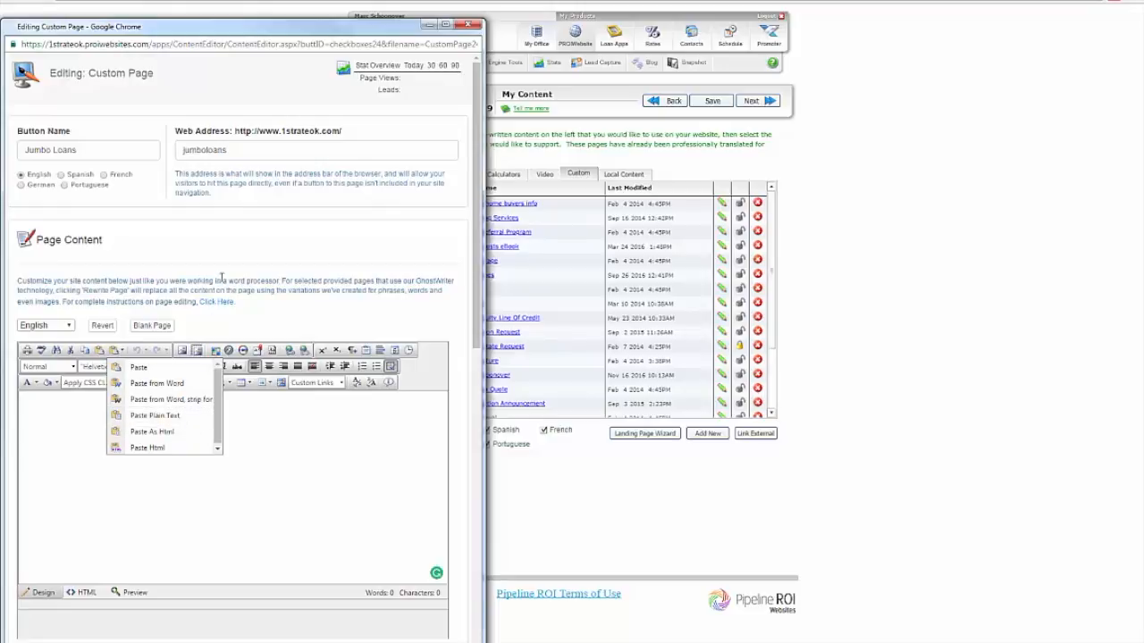
left_click(472, 28)
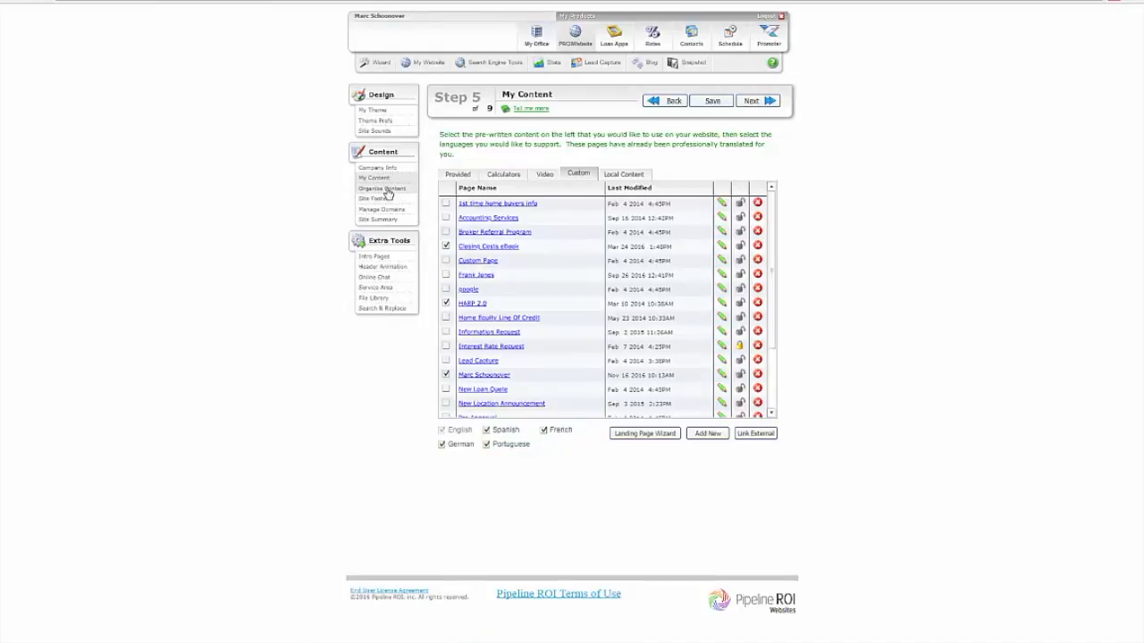
In Organize Content, move VA Loans up and nest Second Mortgages under Refinancing Options
left_click(387, 191)
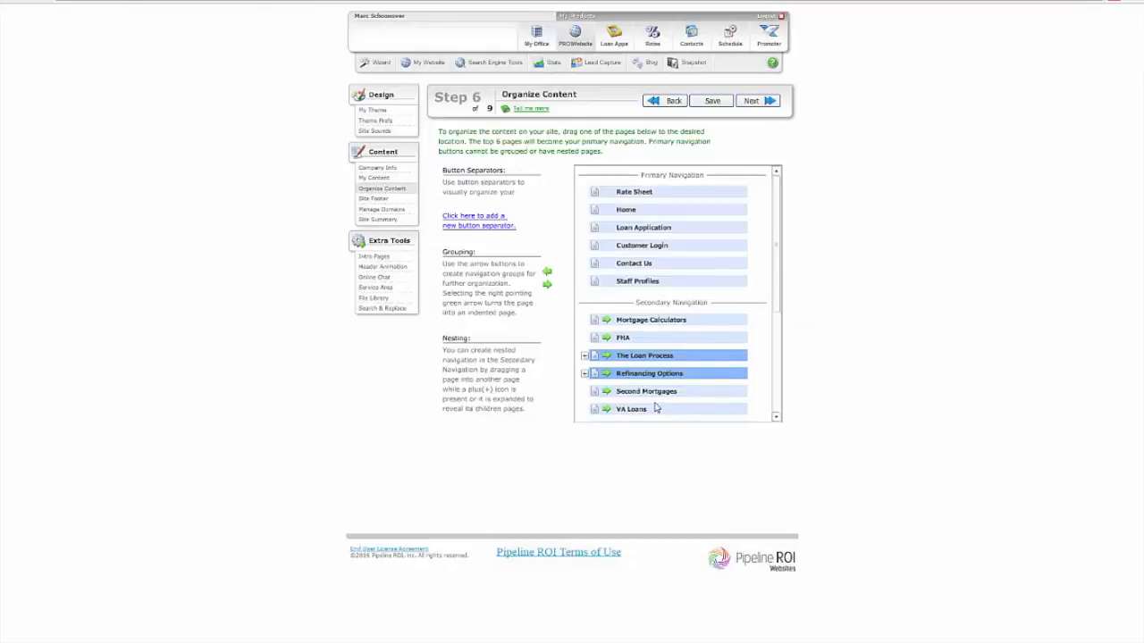
left_click_drag(634, 415, 631, 411)
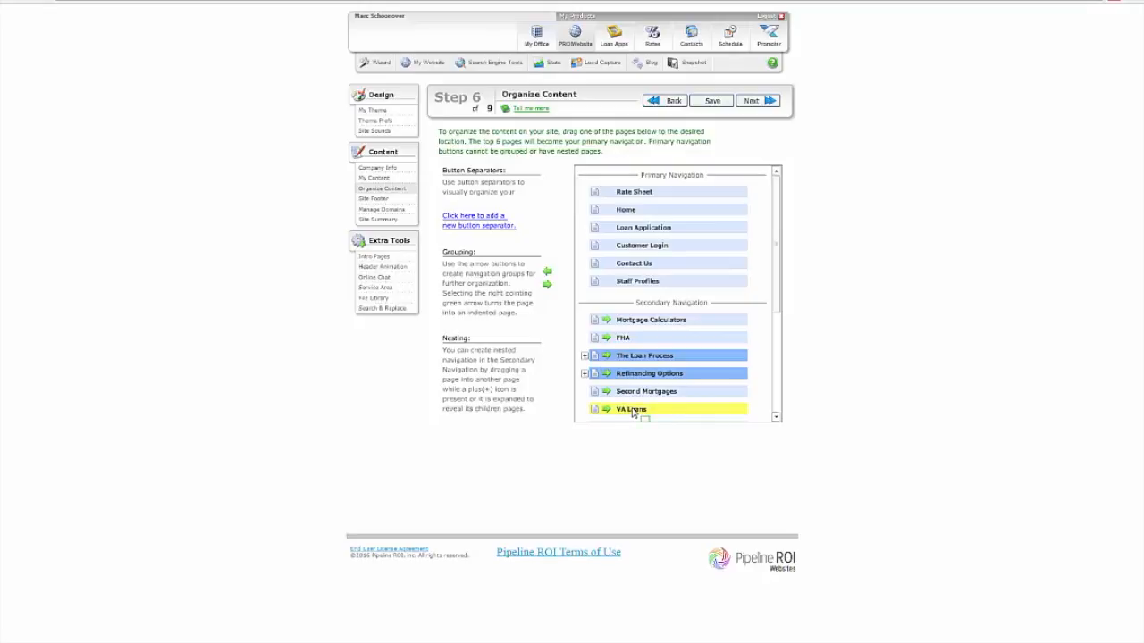
left_click_drag(632, 411, 636, 379)
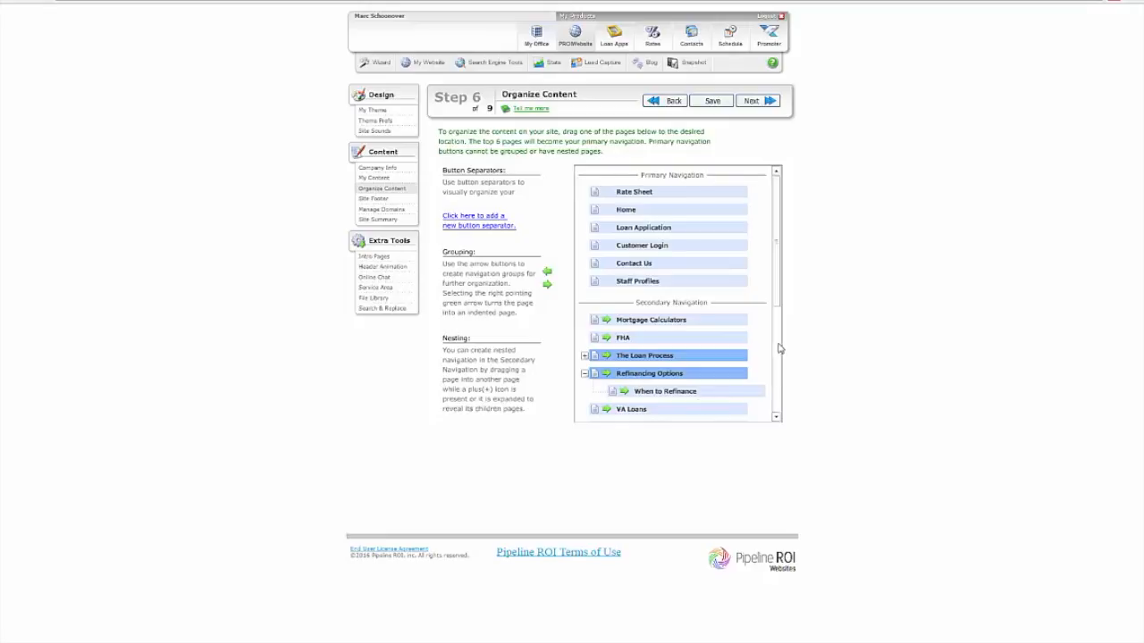
scroll(780, 306, "down", 1)
left_click_drag(665, 404, 665, 366)
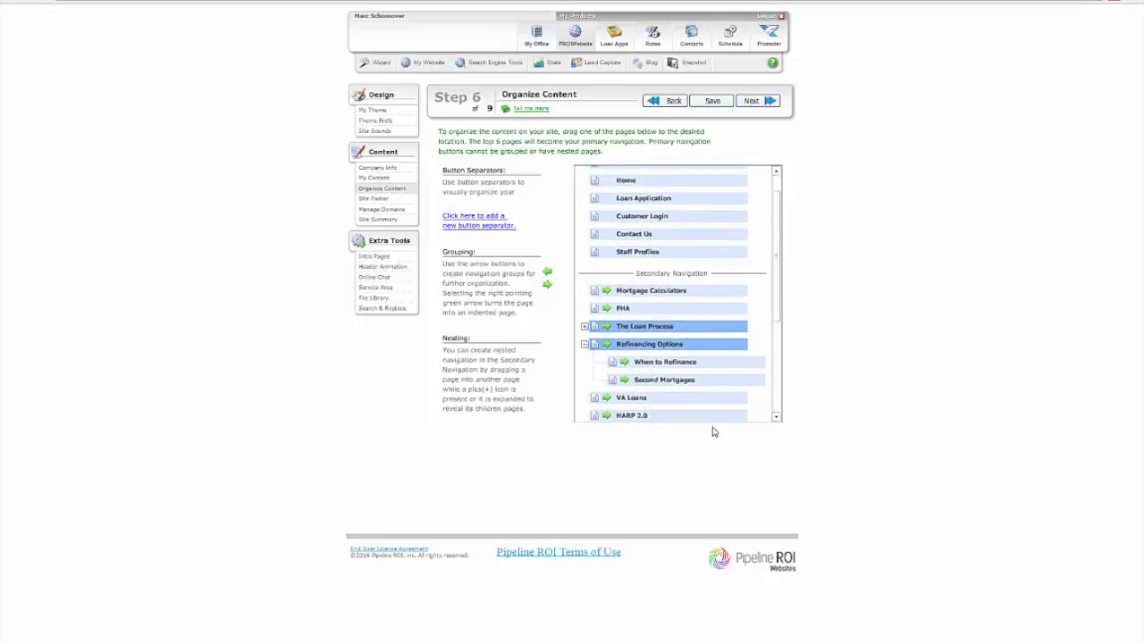